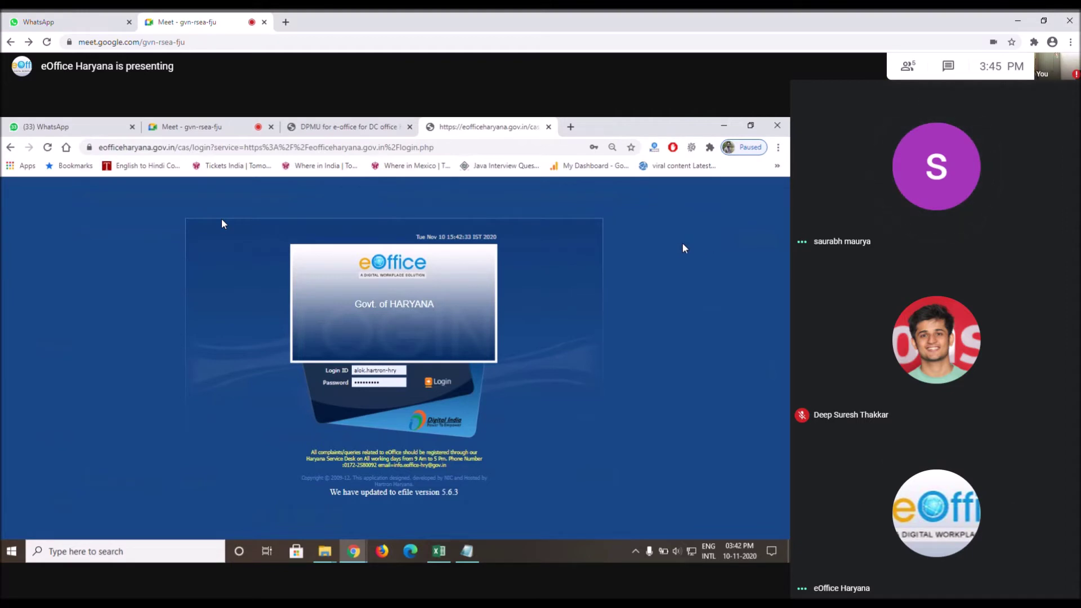
# Replace the Login ID on the eOffice login page with the employee's login name, without the e-mail domain.
pyautogui.moveTo(401, 370); pyautogui.dragTo(237, 373)
pyautogui.hotkey('ctrl', 'v')
pyautogui.press('BackSpace')
pyautogui.press('BackSpace')
pyautogui.press('BackSpace')
pyautogui.press('BackSpace')
pyautogui.press('BackSpace')
pyautogui.press('BackSpace')
pyautogui.press('BackSpace')
pyautogui.press('BackSpace')
pyautogui.press('BackSpace')
pyautogui.press('BackSpace')
pyautogui.press('BackSpace')
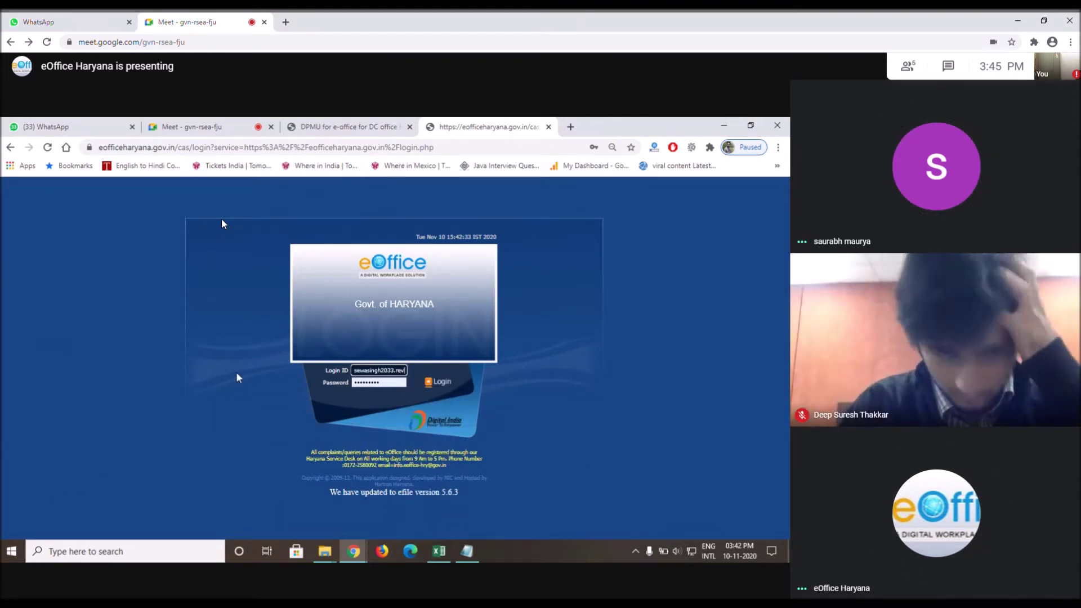
pyautogui.click(263, 400)
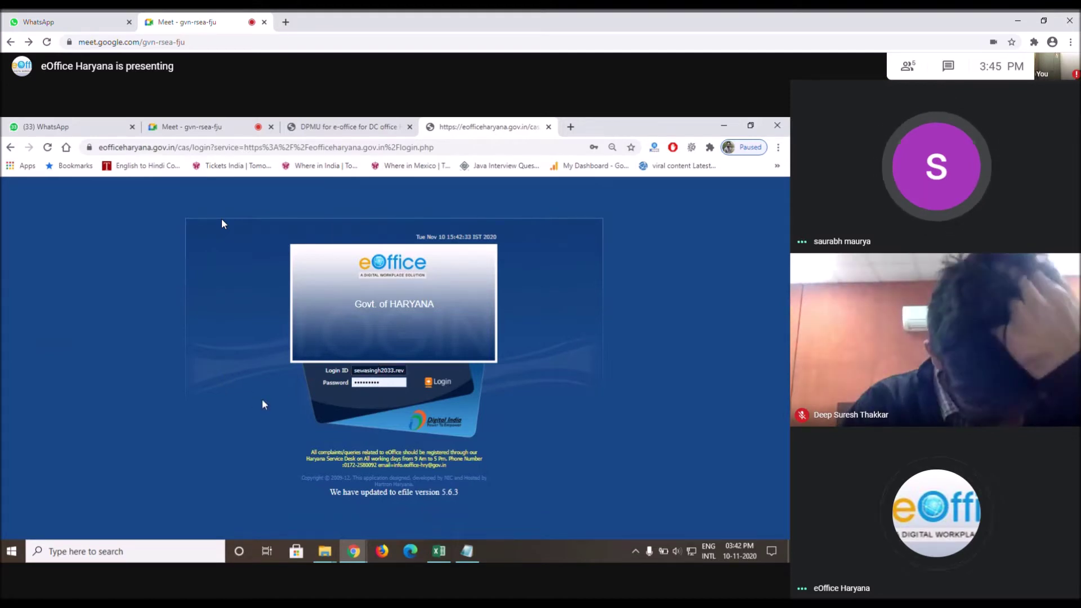
# Clear the autofilled password from the login form and dismiss the saved-login suggestions.
pyautogui.moveTo(394, 385); pyautogui.dragTo(241, 389)
pyautogui.press('BackSpace')
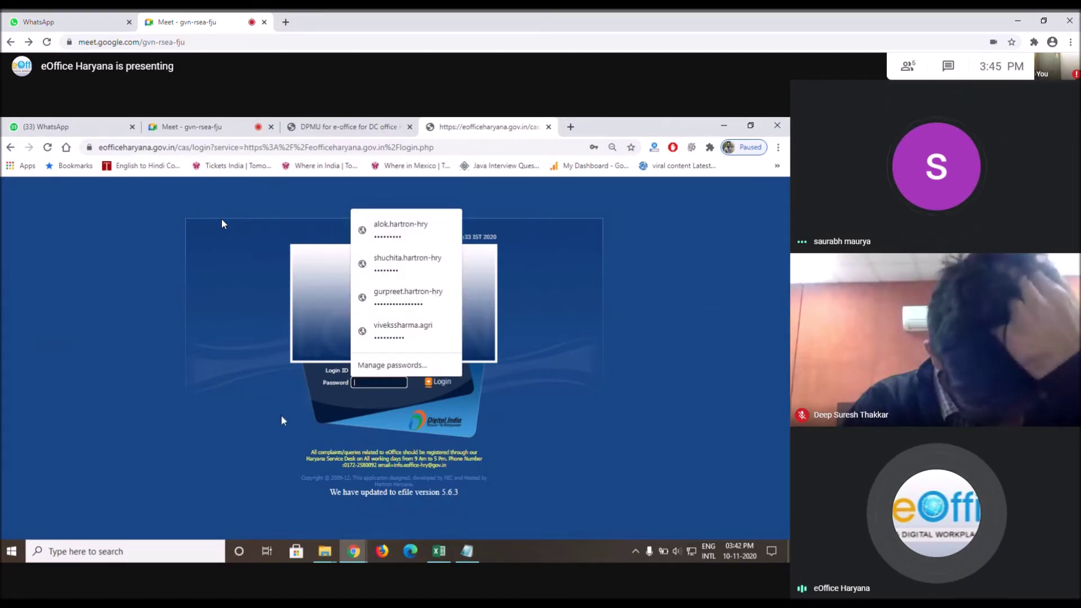
pyautogui.click(201, 457)
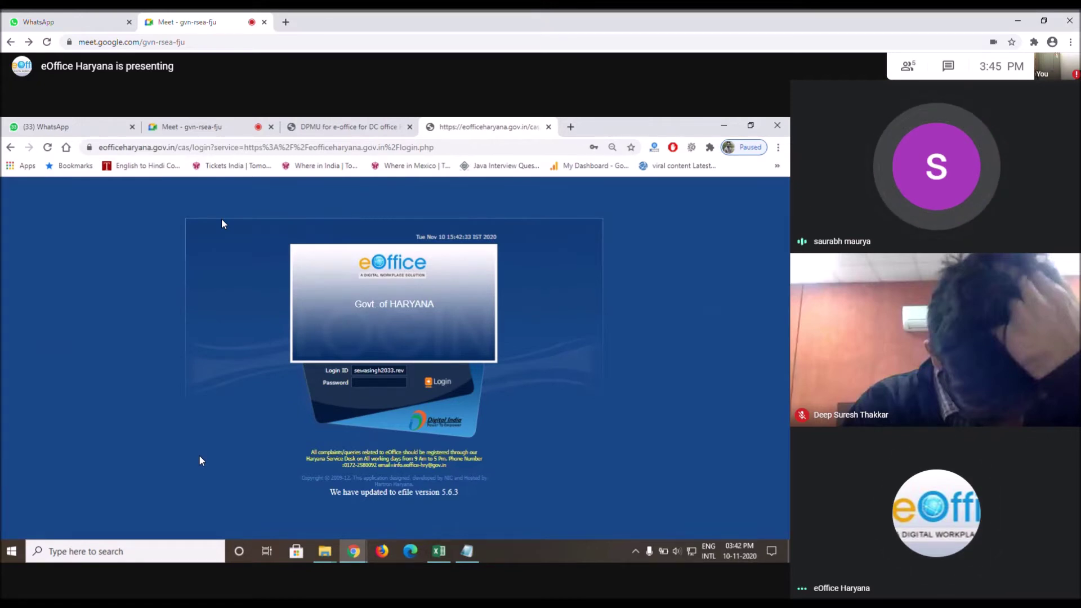
# Toggle the microphone in the Google Meet call and return to the eOffice login page.
pyautogui.click(169, 126)
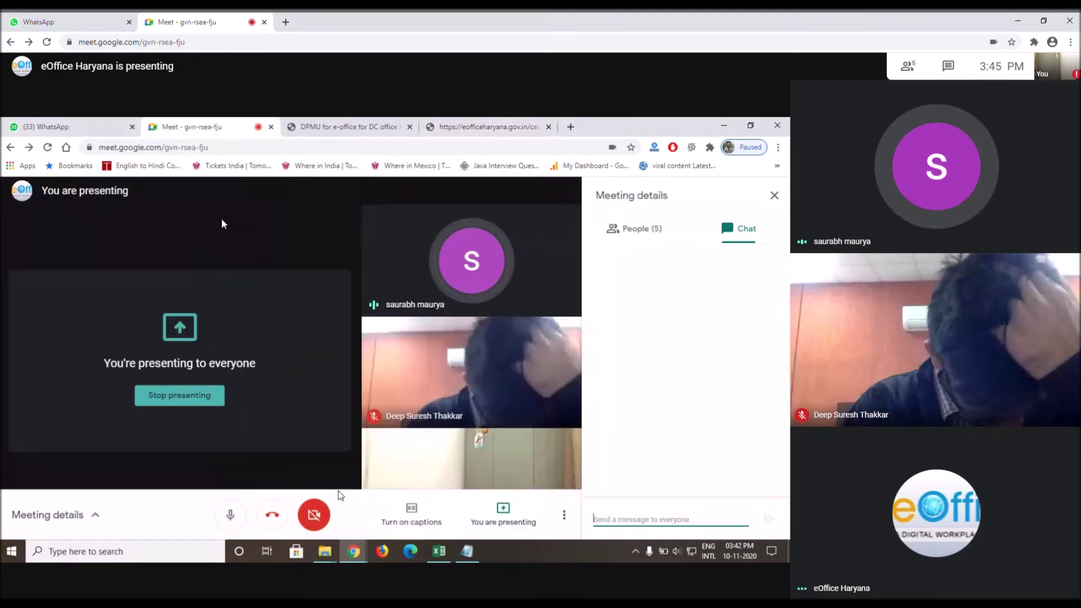
pyautogui.click(230, 515)
pyautogui.click(490, 127)
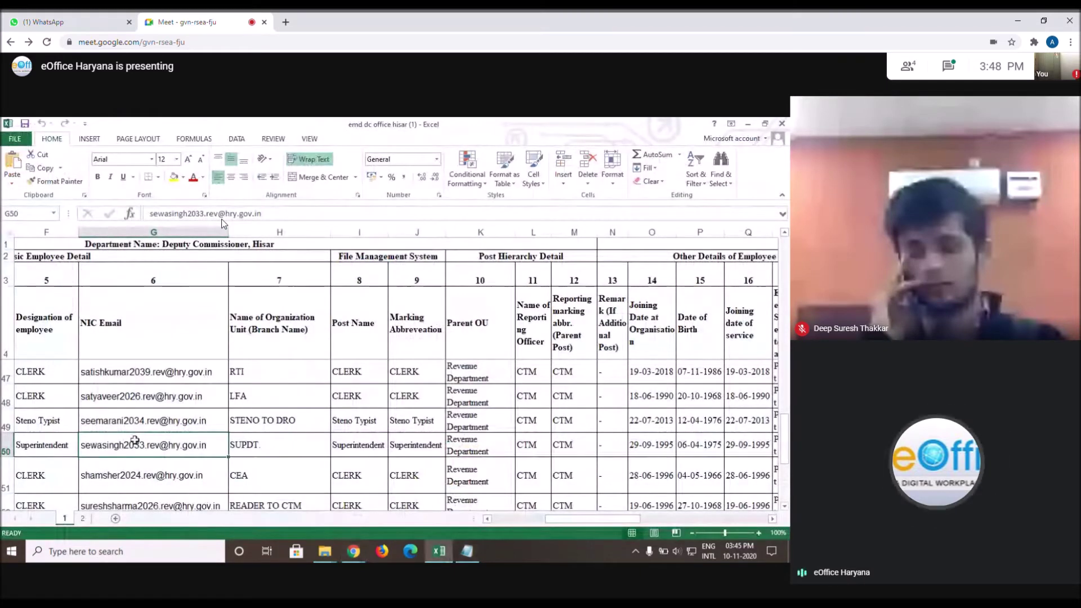
# Take the part before the @ from the superintendent's NIC email in cell G50 and go to the Login ID field in Chrome.
pyautogui.hotkey('ctrl', 'c')
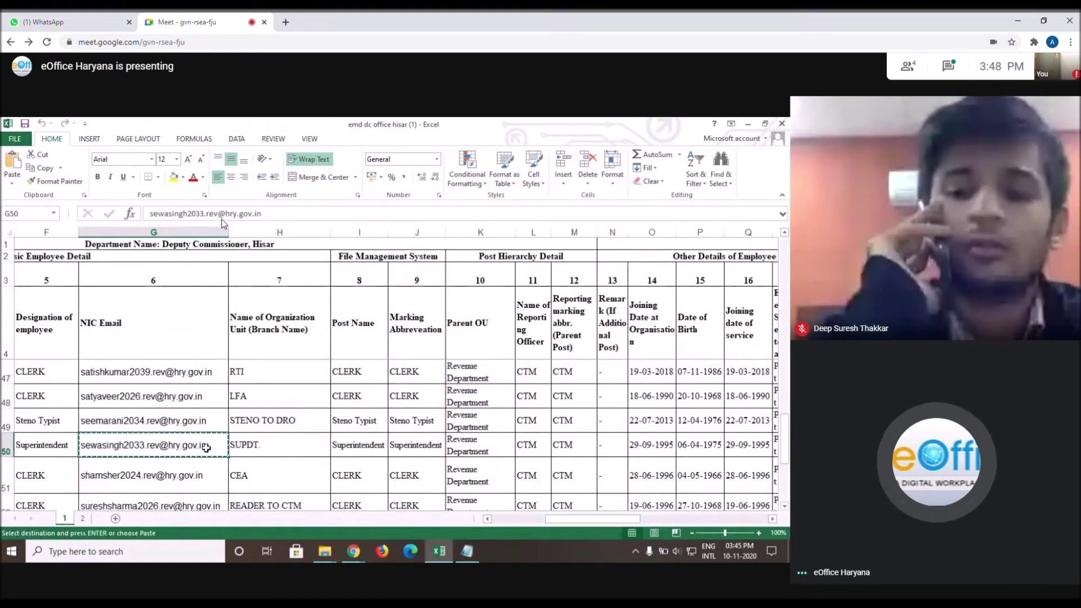
pyautogui.doubleClick(177, 449)
pyautogui.moveTo(159, 445); pyautogui.dragTo(80, 444)
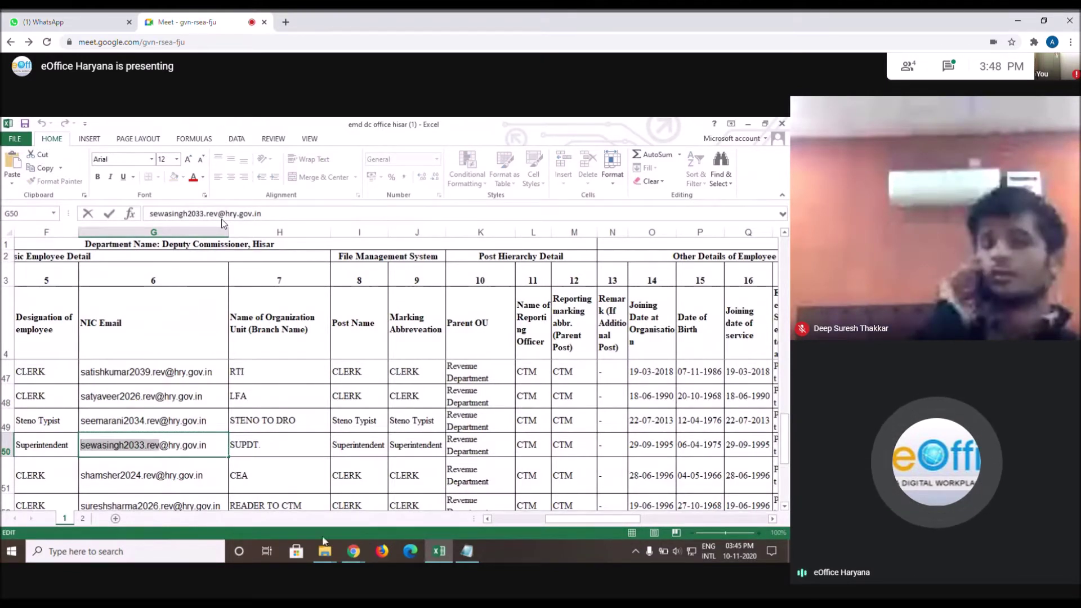
pyautogui.moveTo(354, 552)
pyautogui.click(267, 513)
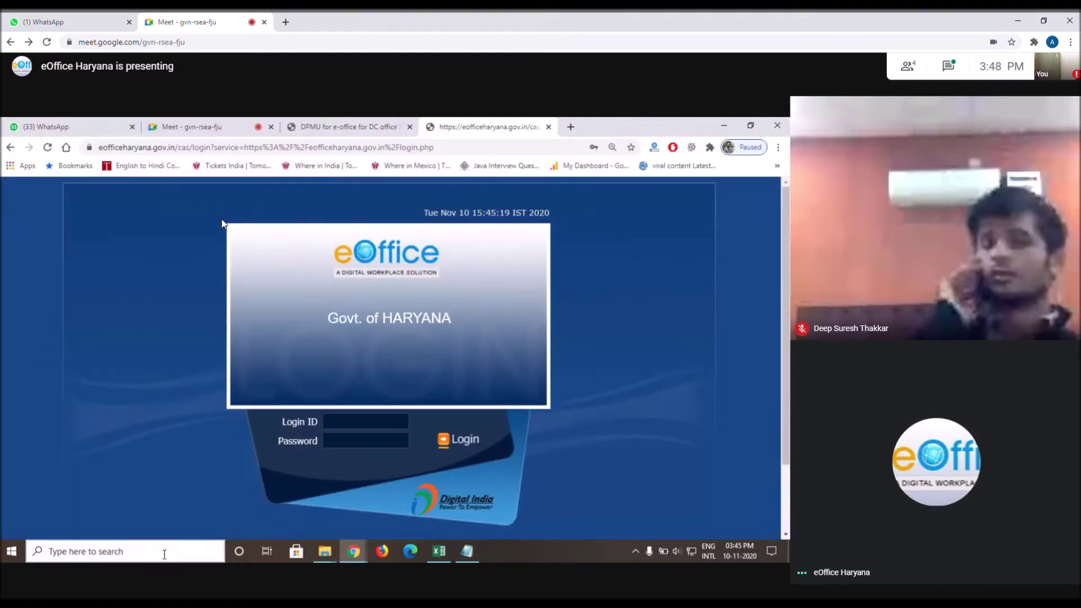
pyautogui.click(350, 421)
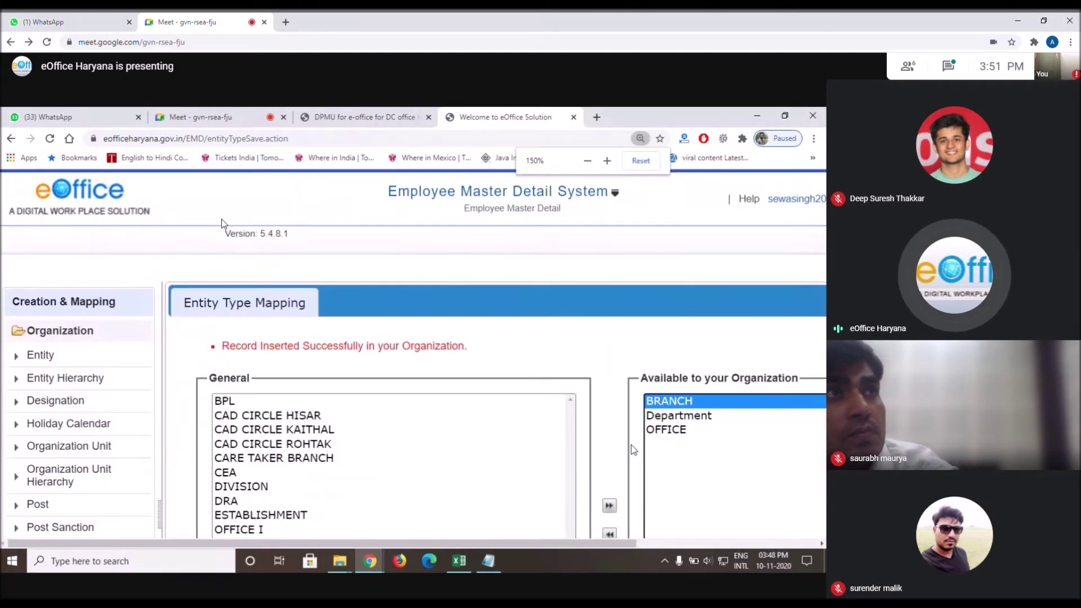
# Review the Entity Type Mapping lists, highlighting CAD CIRCLE KAITHAL in General and Department and OFFICE among those available to the organization.
pyautogui.moveTo(473, 323); pyautogui.dragTo(585, 323)
pyautogui.click(585, 323)
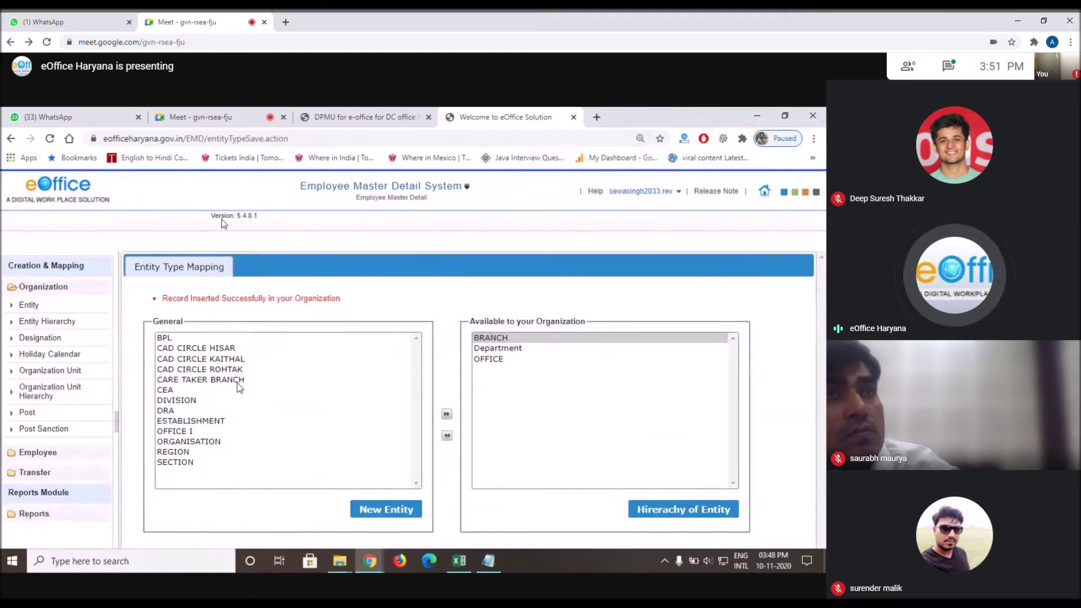
pyautogui.click(181, 361)
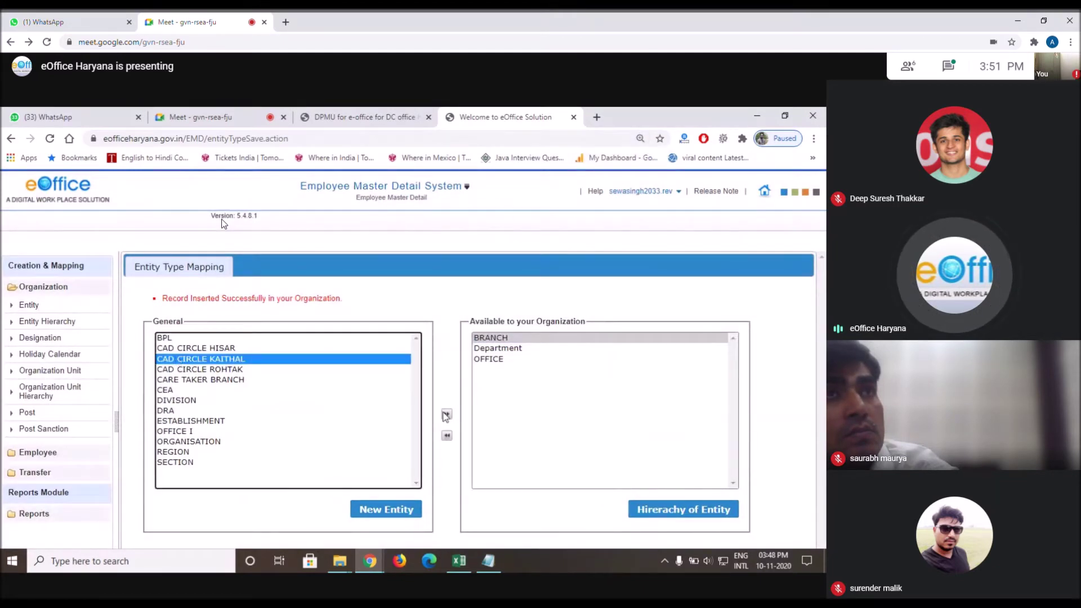
pyautogui.click(511, 348)
pyautogui.moveTo(518, 348); pyautogui.dragTo(525, 372)
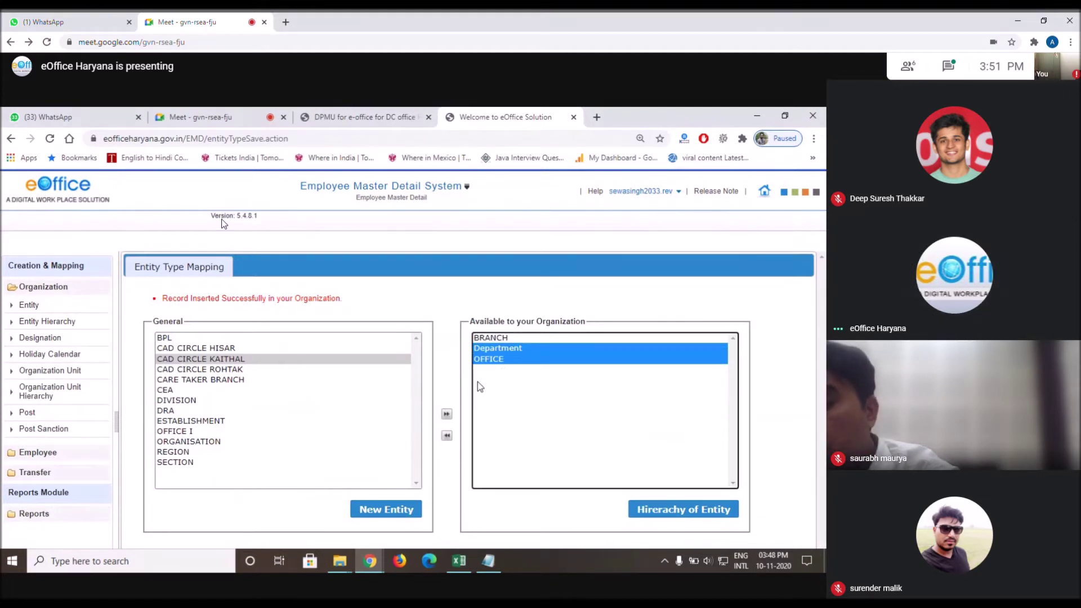
# Add an active entity hierarchy entry with Department as entity type and Department as its parent, and save it.
pyautogui.click(48, 323)
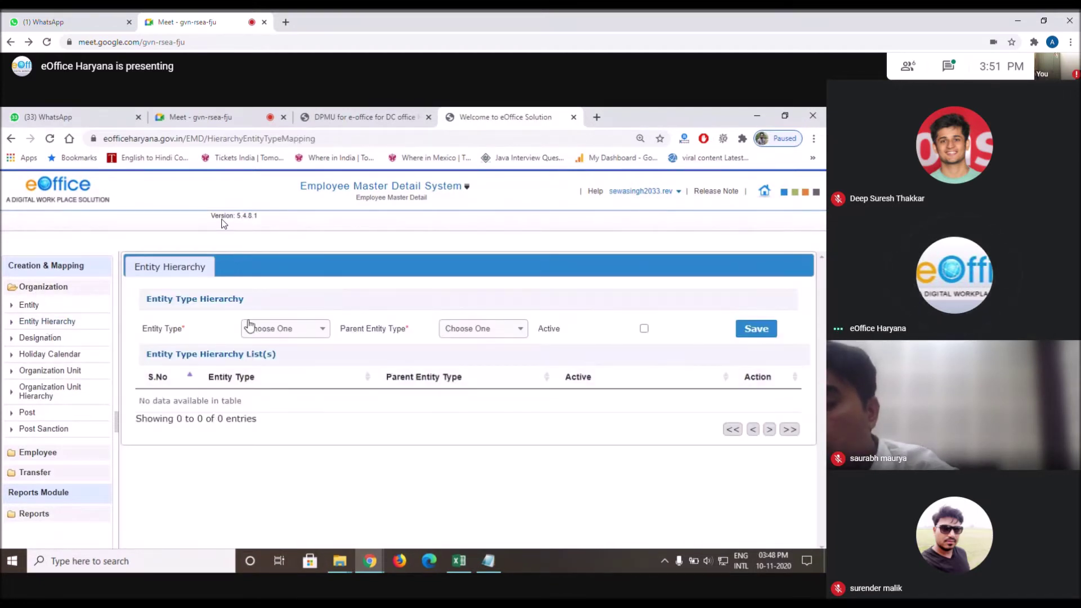
pyautogui.click(257, 329)
pyautogui.click(271, 384)
pyautogui.click(447, 338)
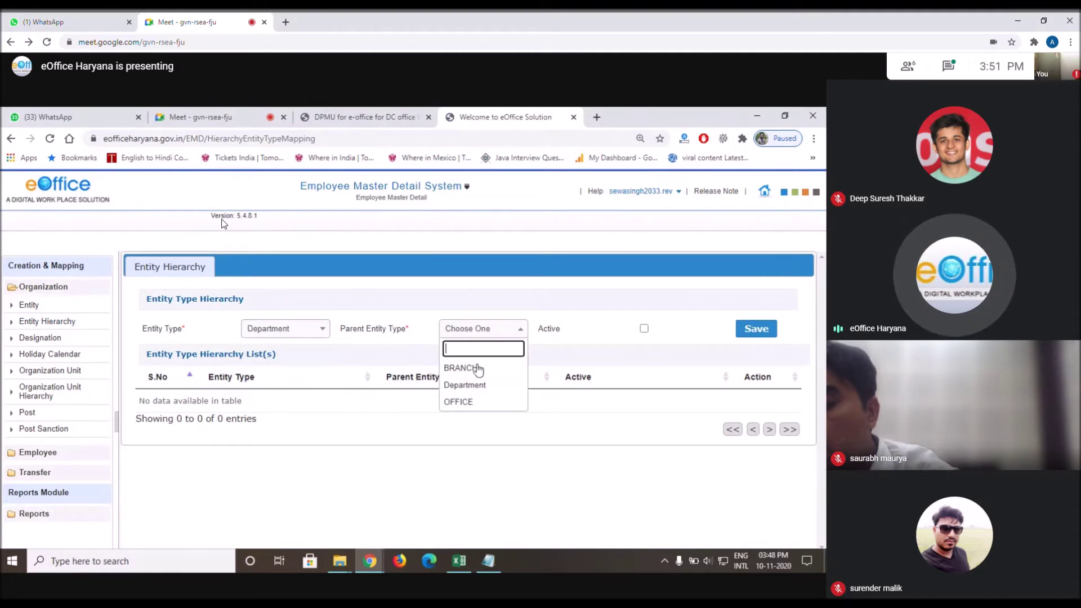
pyautogui.click(458, 384)
pyautogui.click(645, 328)
pyautogui.click(757, 328)
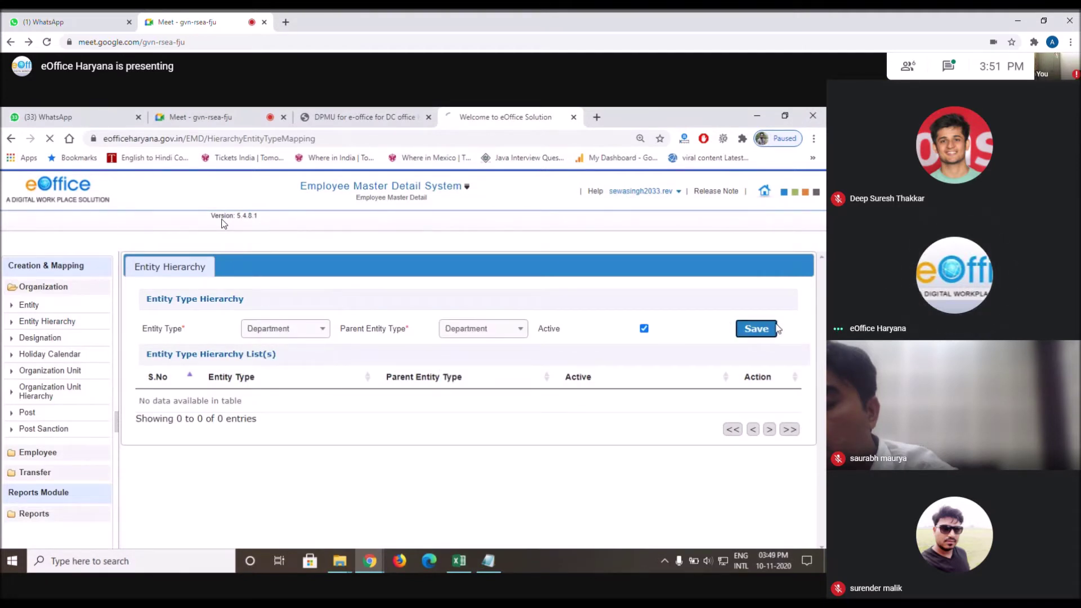
# Add and save an active entity hierarchy entry for OFFICE with Department as the parent entity type.
pyautogui.click(307, 354)
pyautogui.click(282, 428)
pyautogui.click(467, 361)
pyautogui.click(479, 414)
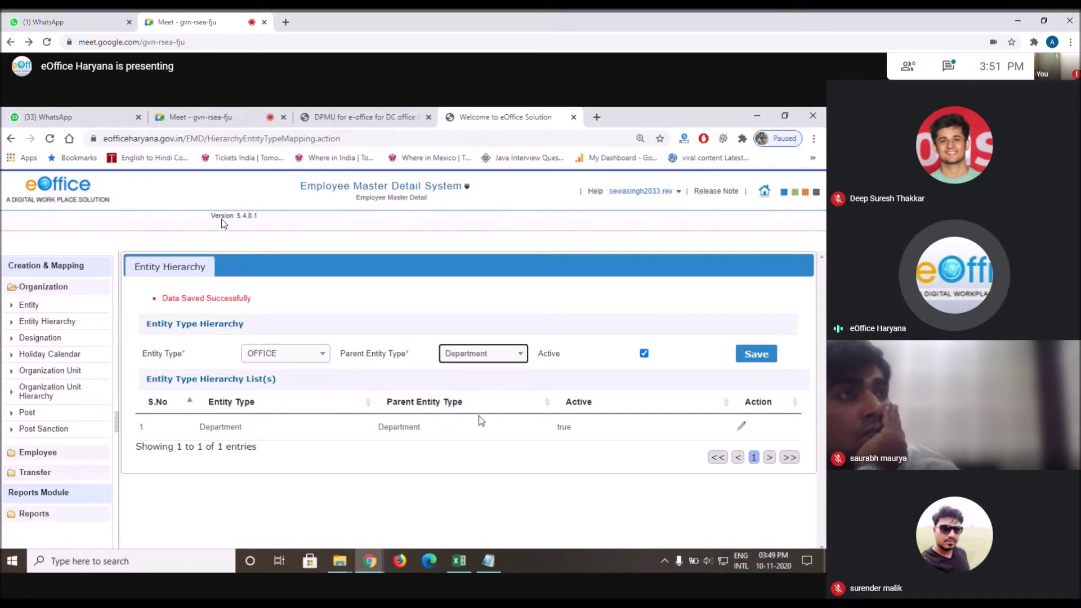
pyautogui.click(747, 357)
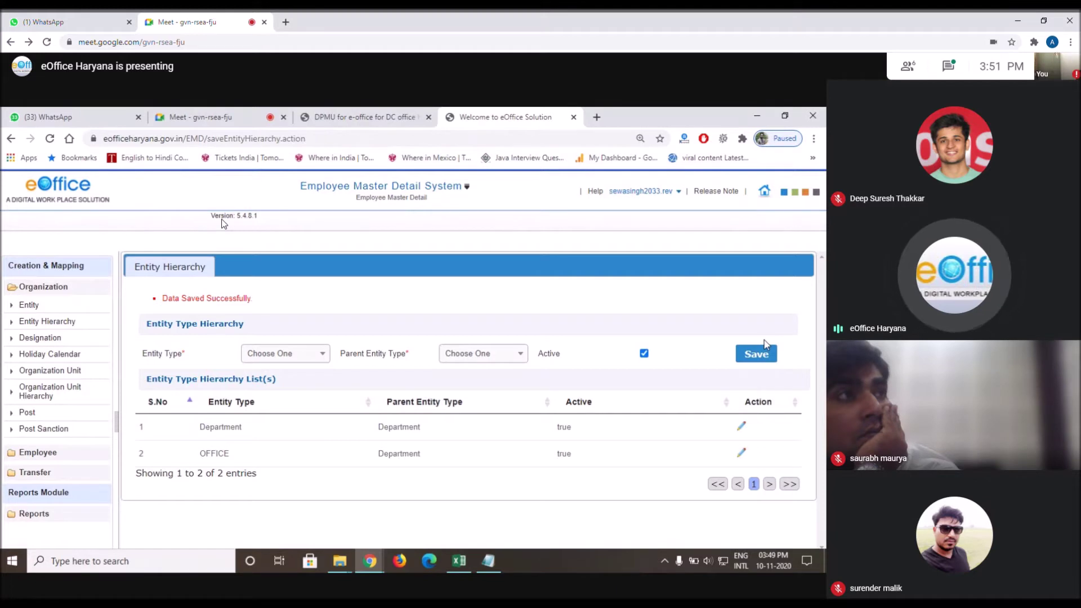
# Add and save an active entity hierarchy entry for BRANCH with OFFICE as the parent entity type.
pyautogui.click(309, 355)
pyautogui.click(291, 391)
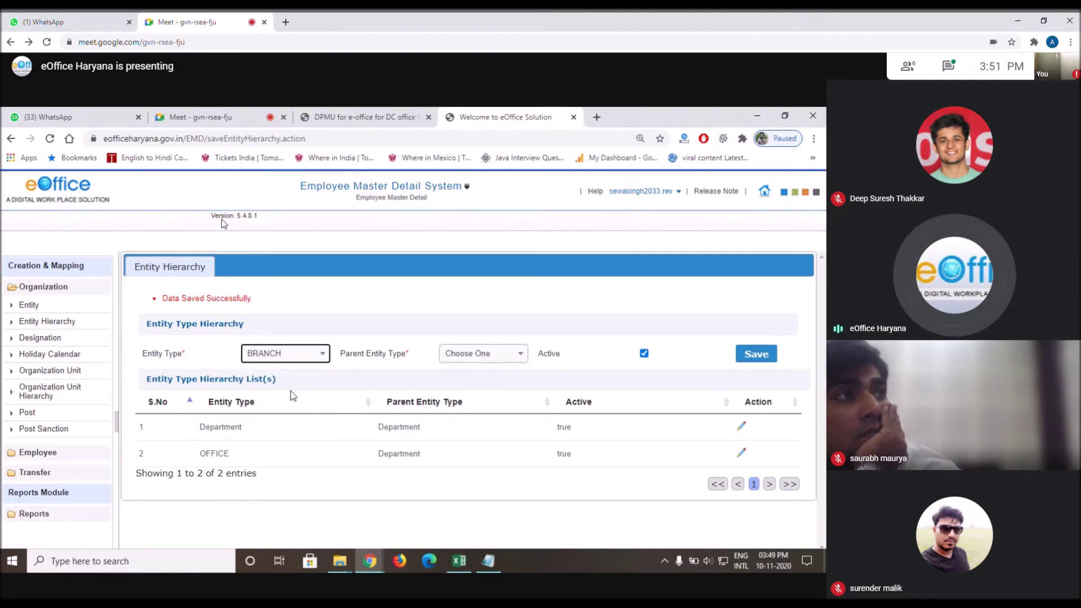
pyautogui.click(480, 361)
pyautogui.click(473, 427)
pyautogui.click(756, 354)
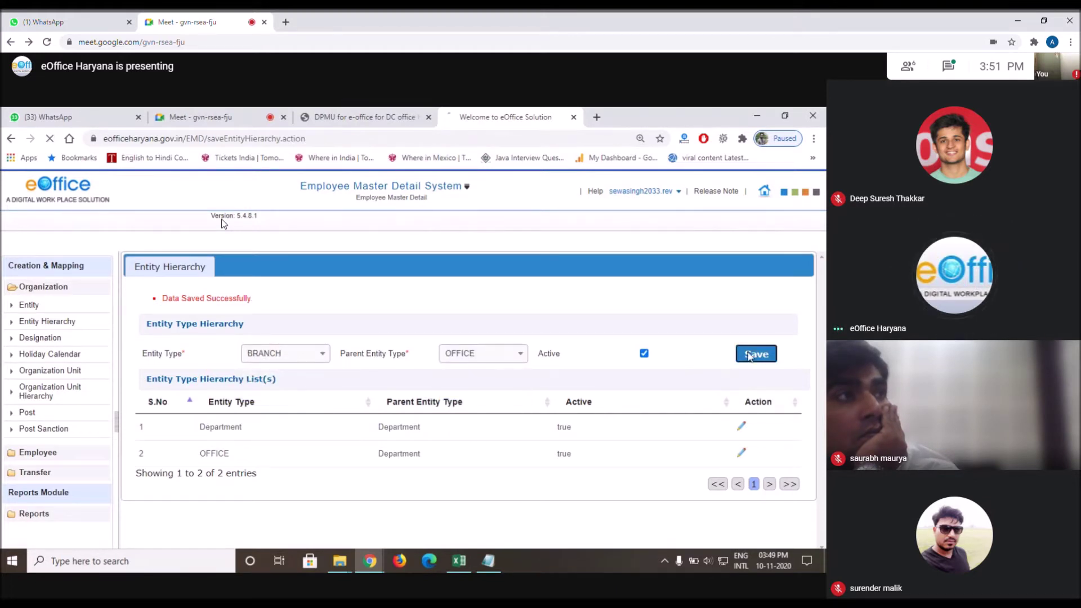
# Map the HARYANA holiday calendar from the general list to the organization.
pyautogui.click(56, 354)
pyautogui.click(252, 341)
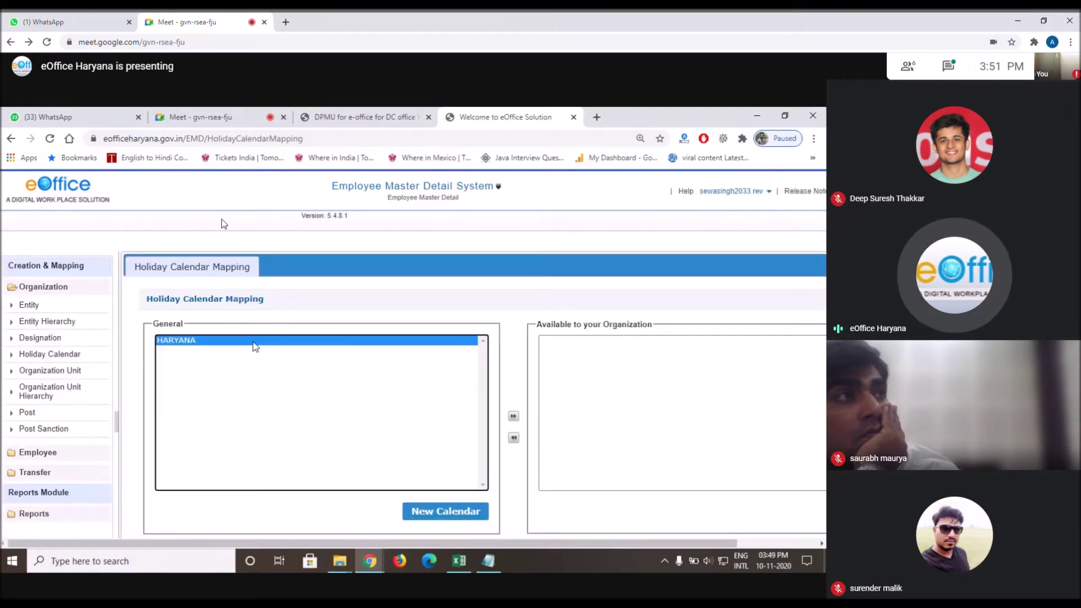
pyautogui.click(513, 416)
pyautogui.hotkey('ctrl', '-')
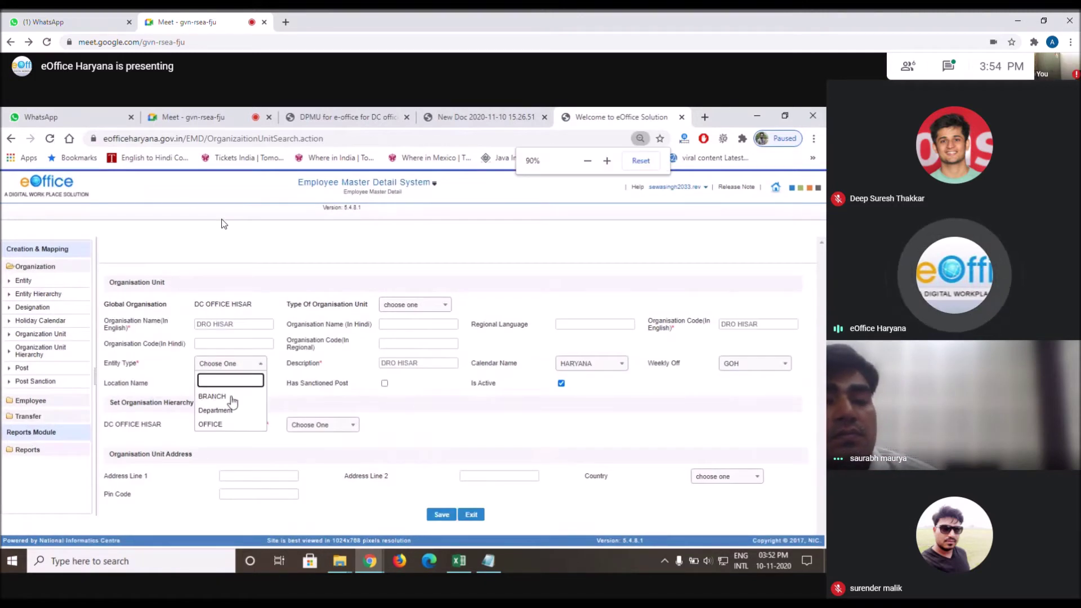
# Set the DRO HISAR unit's entity type to OFFICE and its parent to DC OFFICE HISAR, save it and list all organisation units.
pyautogui.click(245, 425)
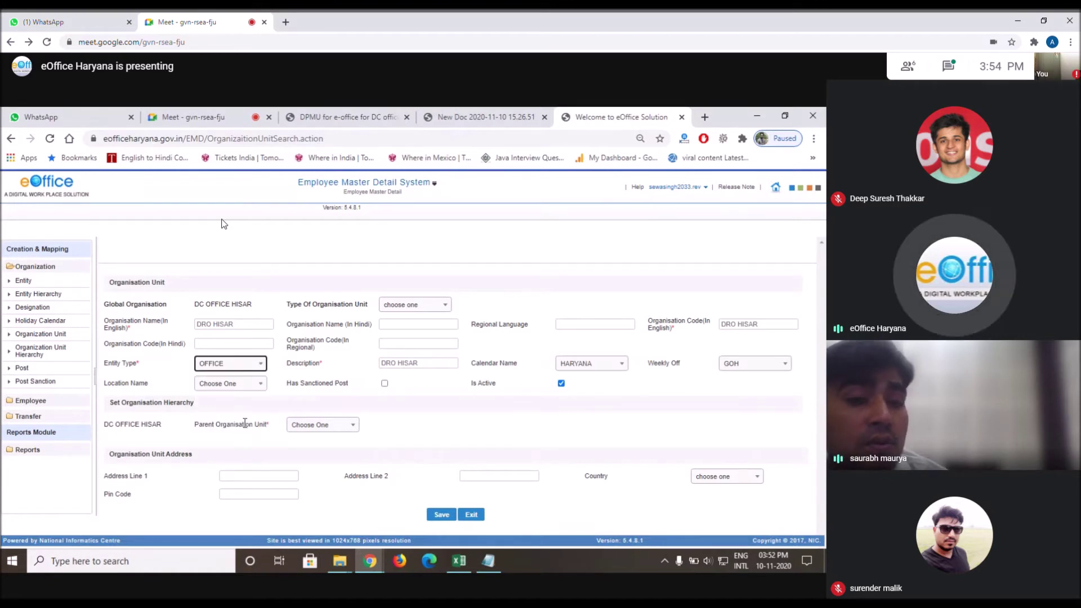
pyautogui.click(327, 425)
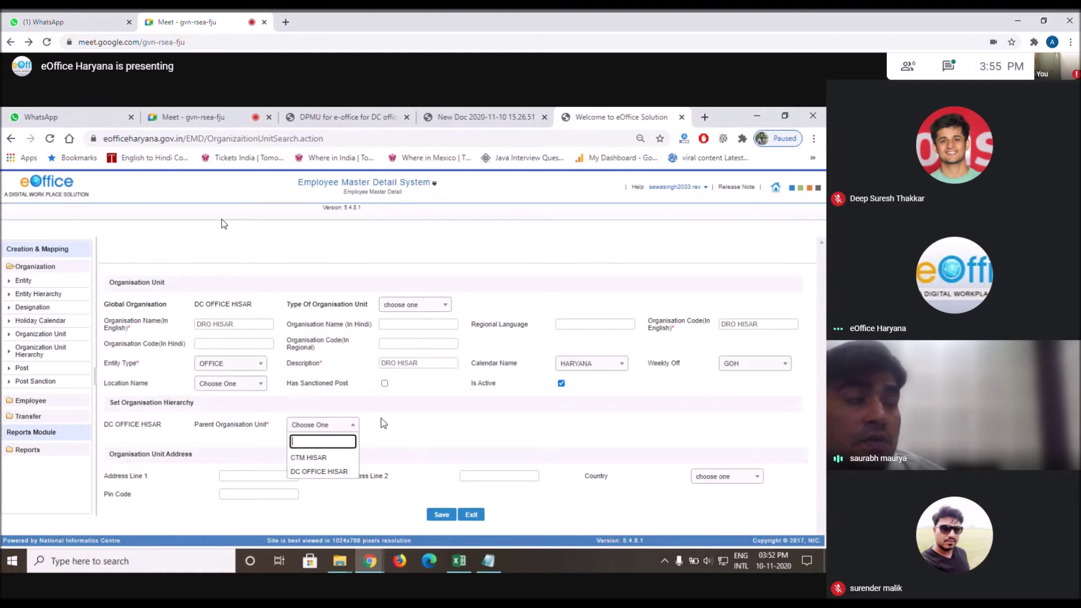
pyautogui.click(329, 472)
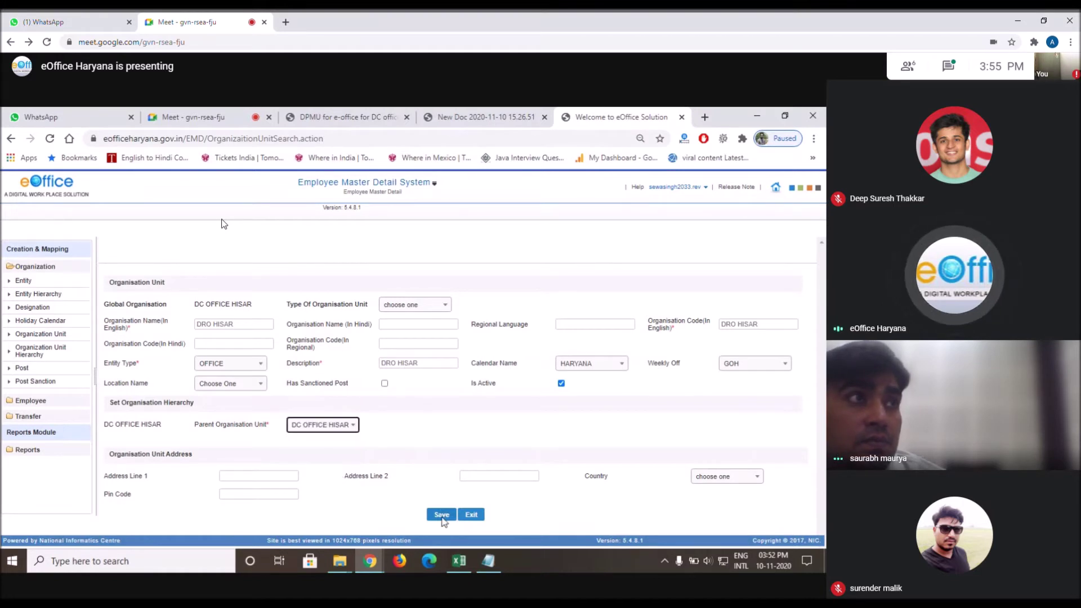
pyautogui.click(442, 515)
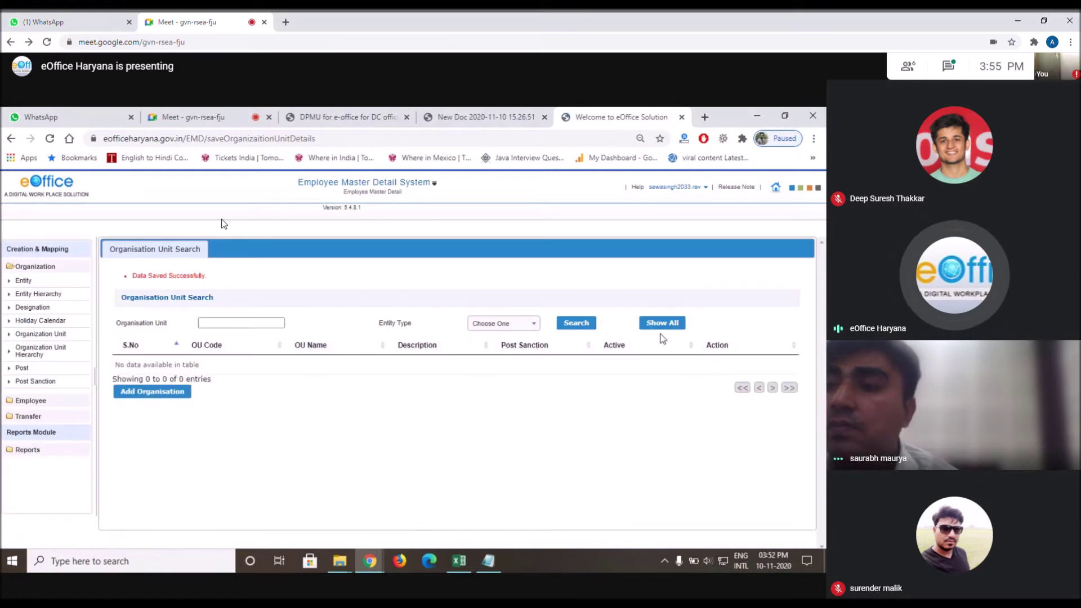
pyautogui.click(663, 323)
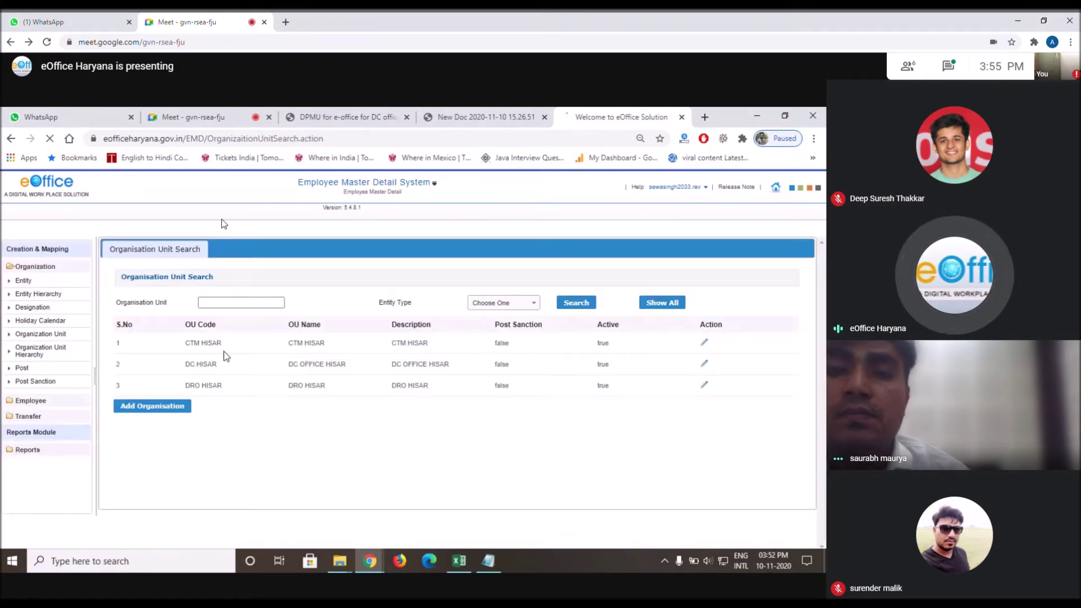
# Set the EA BRANCH unit's parent organisation unit to SUPERTINDENT DC OFFICE HISAR and save the unit.
pyautogui.click(487, 117)
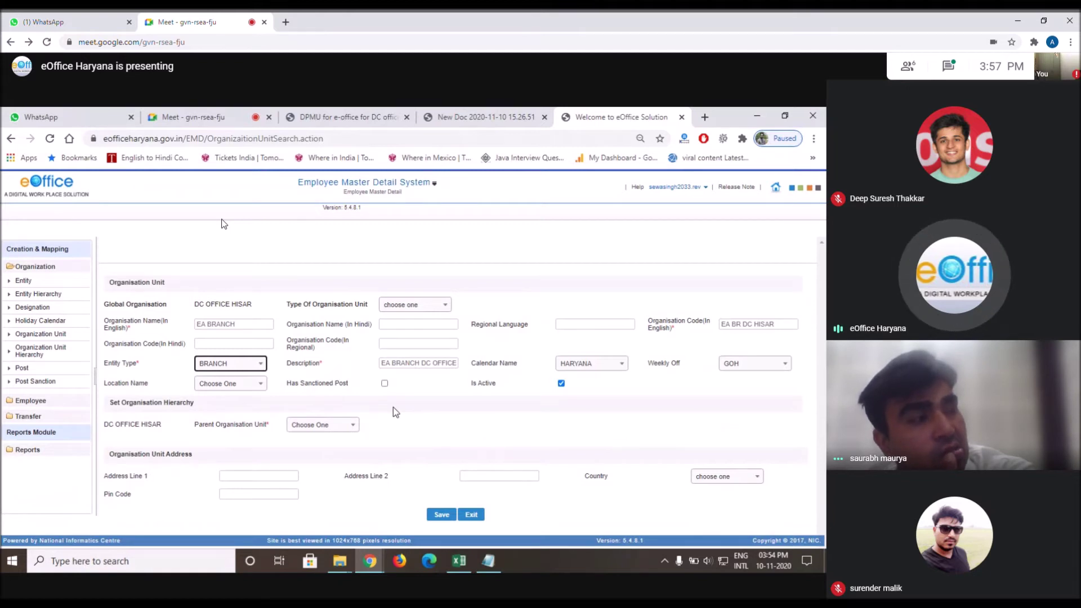
pyautogui.click(239, 325)
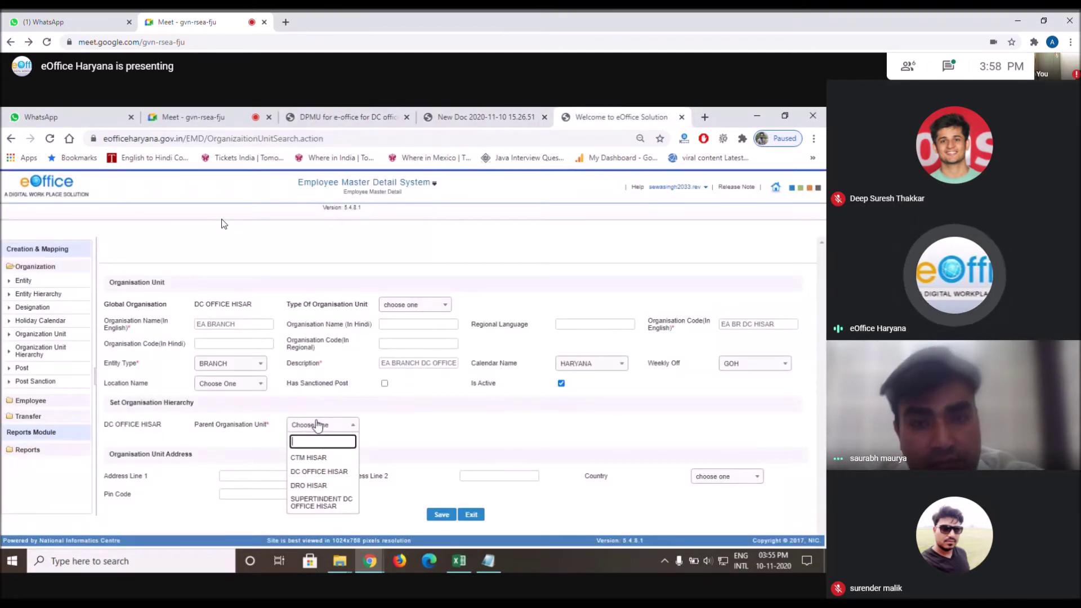
pyautogui.click(346, 508)
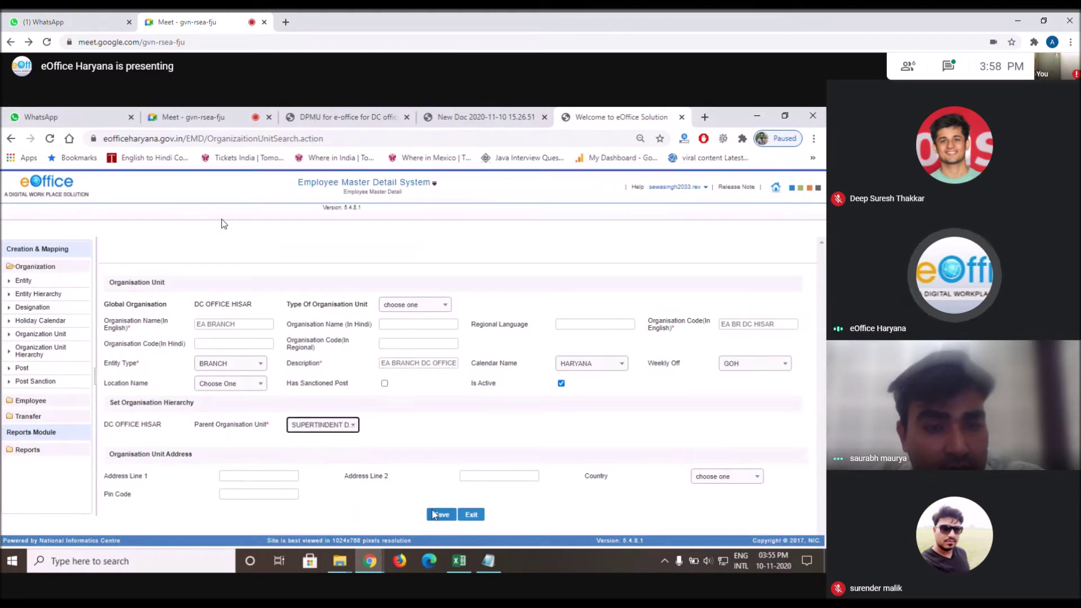
pyautogui.click(441, 515)
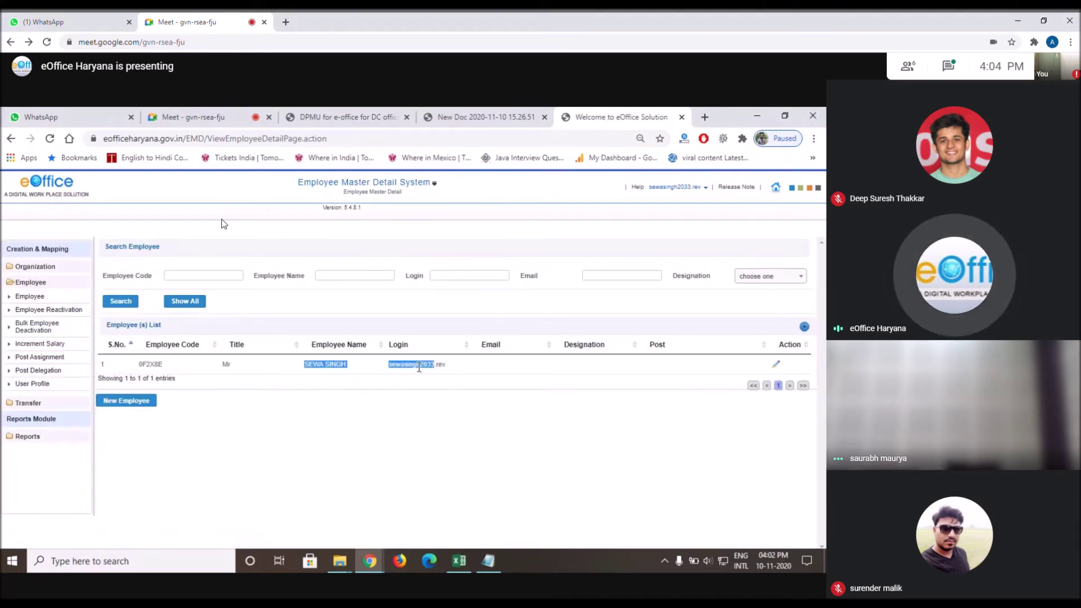
# Clear the text highlighting in the employee list and open the listed employee's record for editing.
pyautogui.moveTo(621, 355)
pyautogui.mouseDown()
pyautogui.moveTo(500, 379)
pyautogui.moveTo(711, 373)
pyautogui.moveTo(621, 376)
pyautogui.moveTo(523, 447)
pyautogui.mouseUp()
pyautogui.click(524, 447)
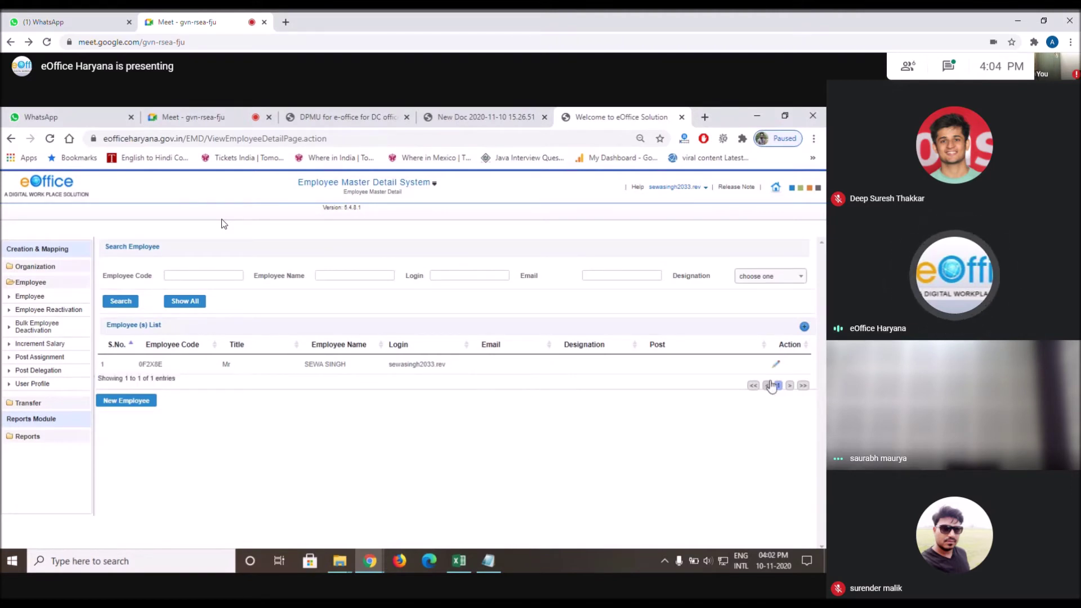
pyautogui.click(776, 365)
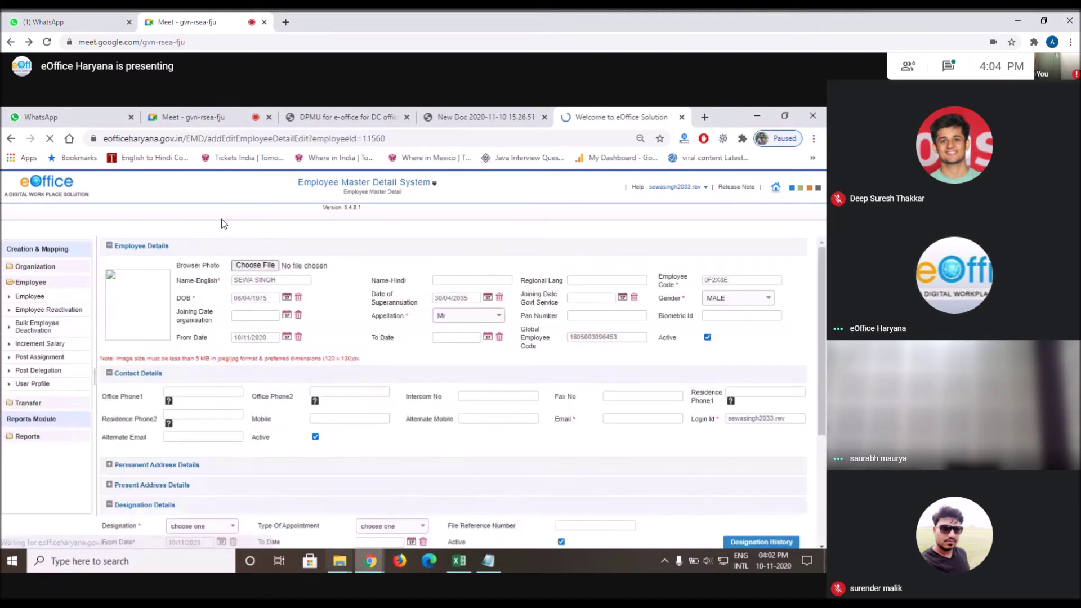
# Copy the superintendent's NIC email from the Excel staff sheet and paste it into the employee record's Email field in the browser.
pyautogui.click(447, 565)
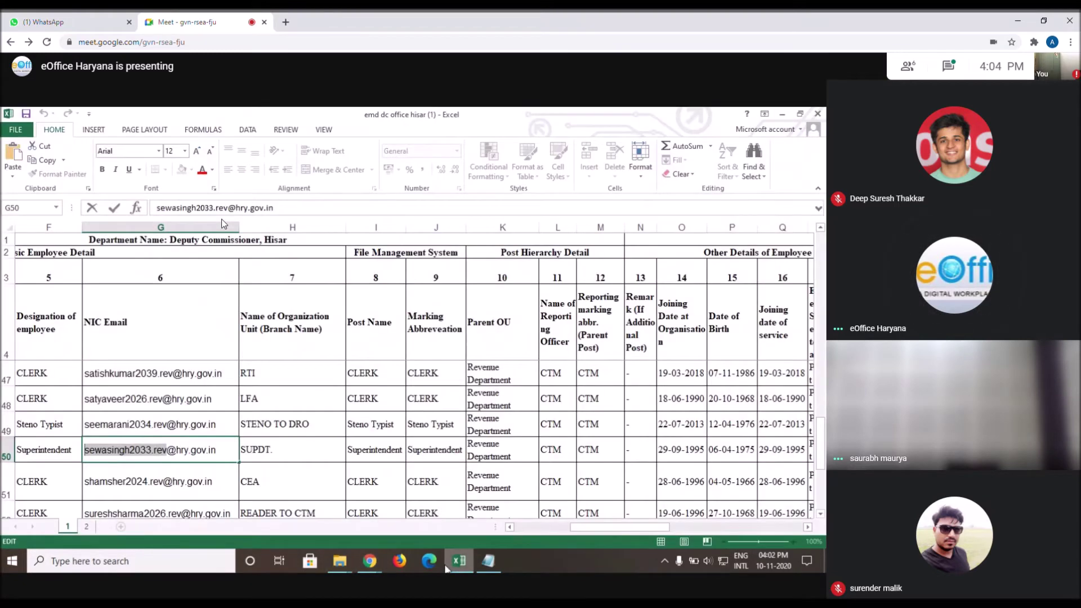
pyautogui.click(247, 449)
pyautogui.click(210, 450)
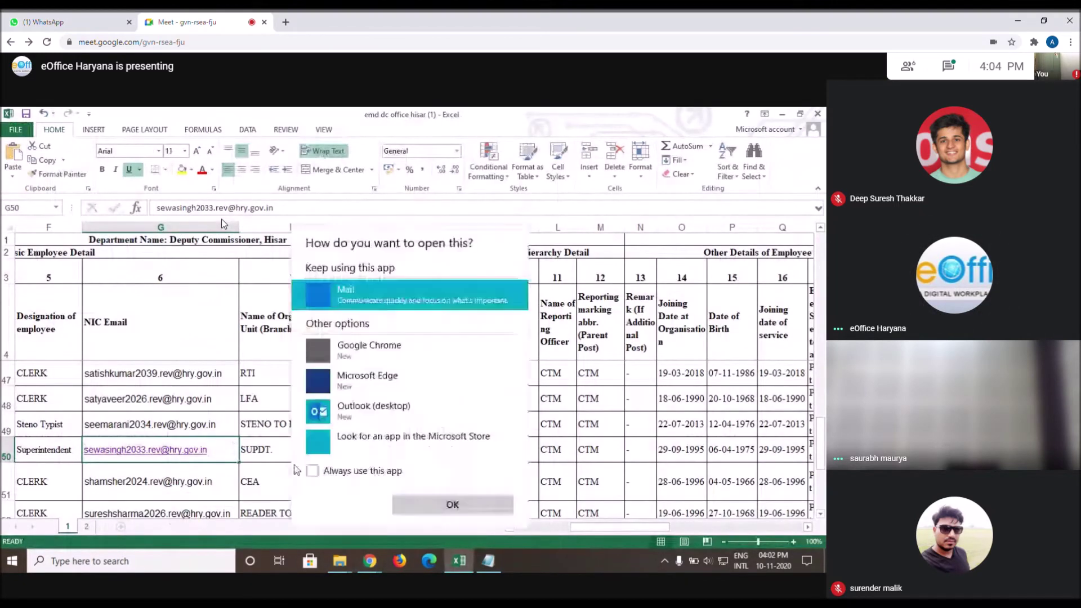
pyautogui.click(290, 481)
pyautogui.hotkey('ctrl', 'c')
pyautogui.moveTo(369, 561)
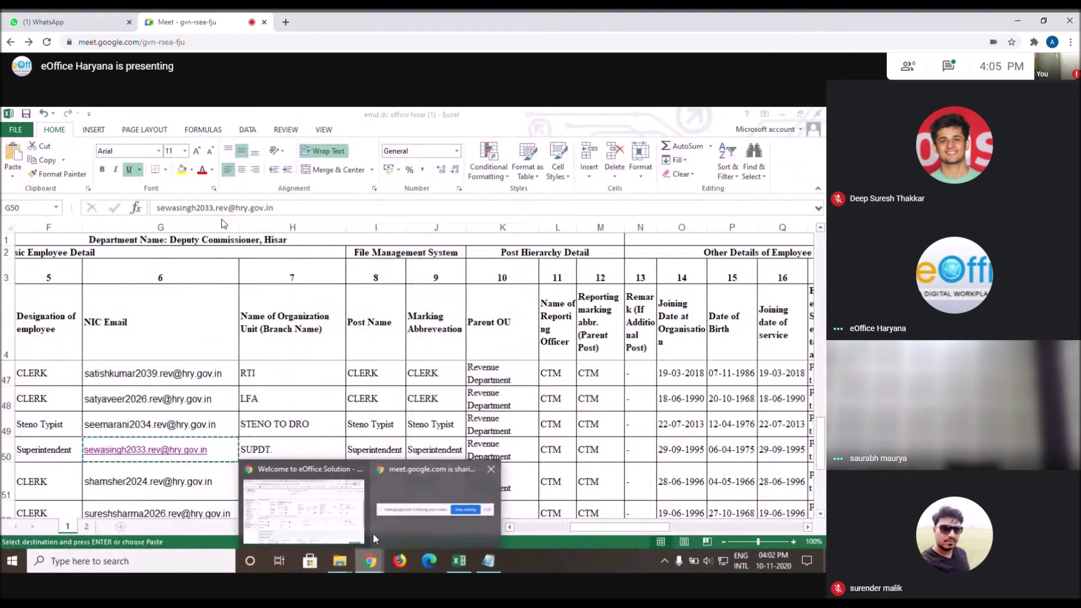
pyautogui.click(373, 533)
pyautogui.click(623, 417)
pyautogui.hotkey('ctrl', 'v')
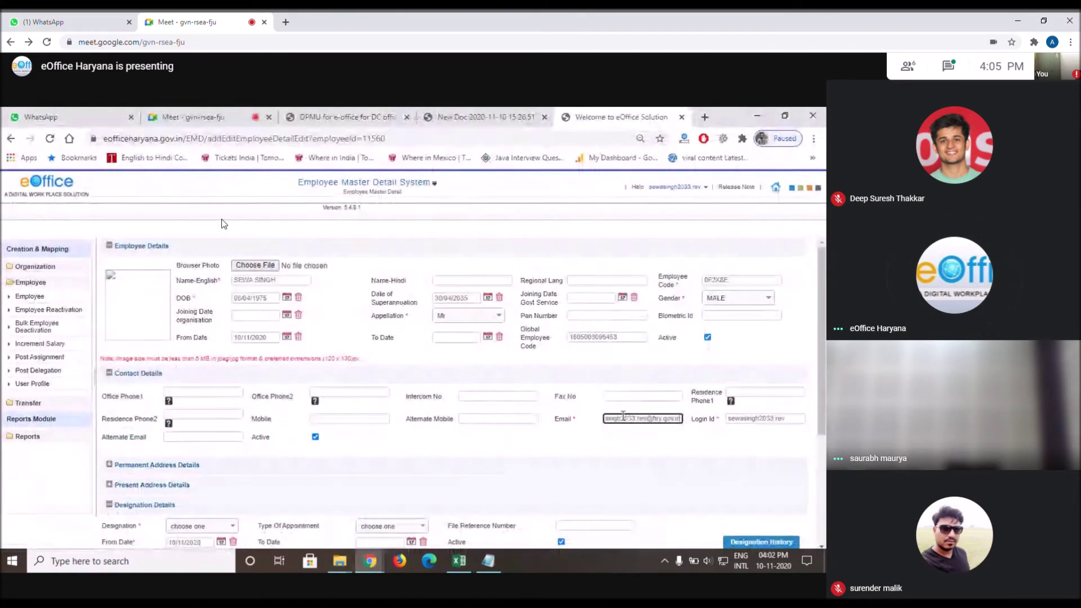
pyautogui.press('Tab')
# Set the employee's designation to SUPERINTENDENT in the Designation Details.
pyautogui.scroll(-3, 623, 416)
pyautogui.click(220, 348)
pyautogui.write('SU')
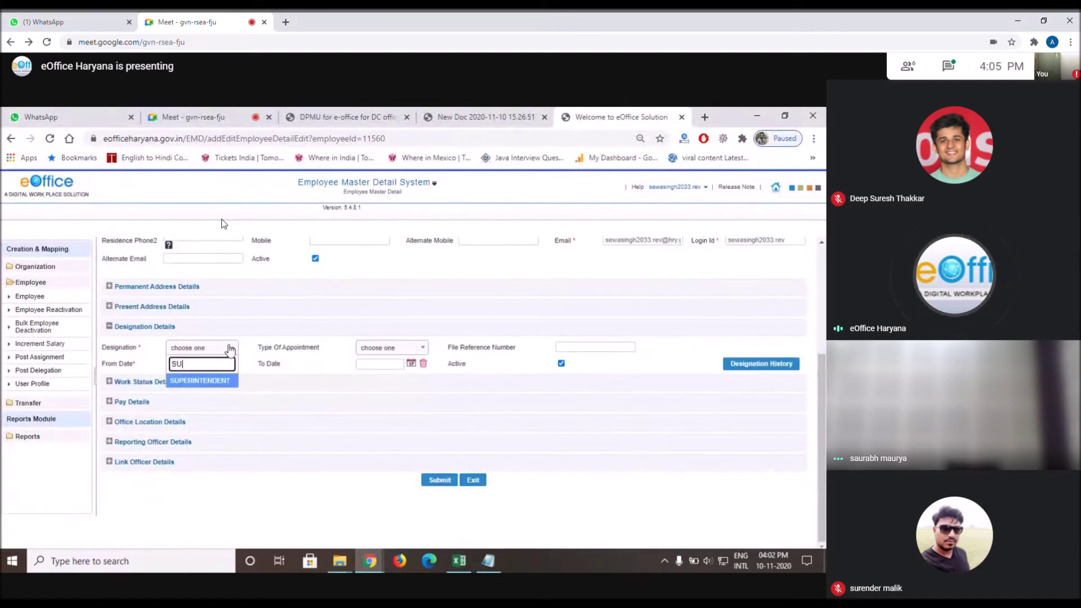
pyautogui.click(219, 382)
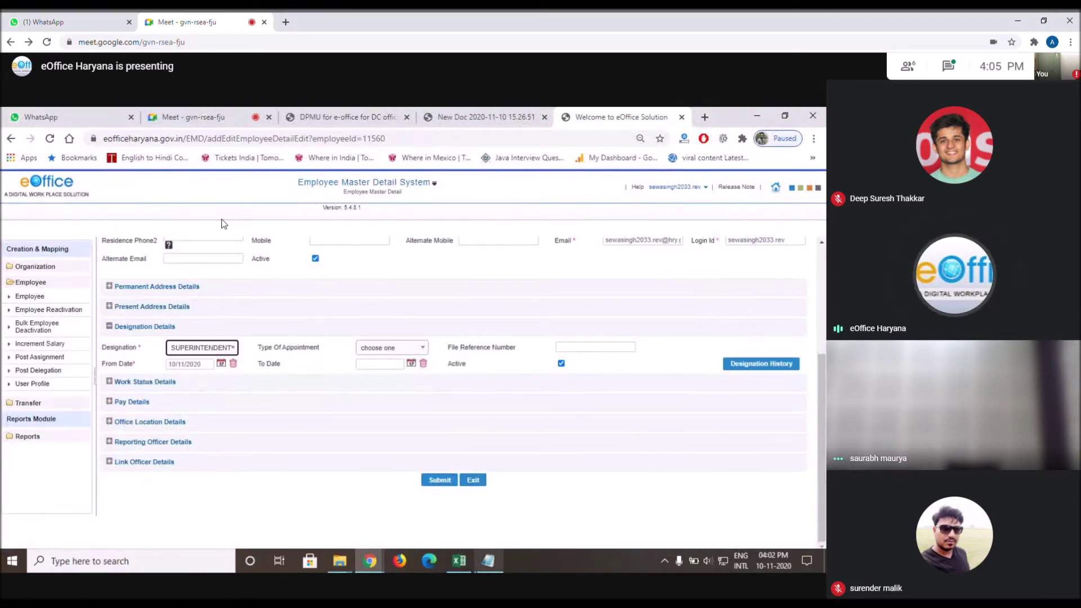
# Check the superintendent's joining dates in the Excel staff sheet and set the designation's From Date to 17/11/2018 in the employee record.
pyautogui.click(459, 561)
pyautogui.click(386, 447)
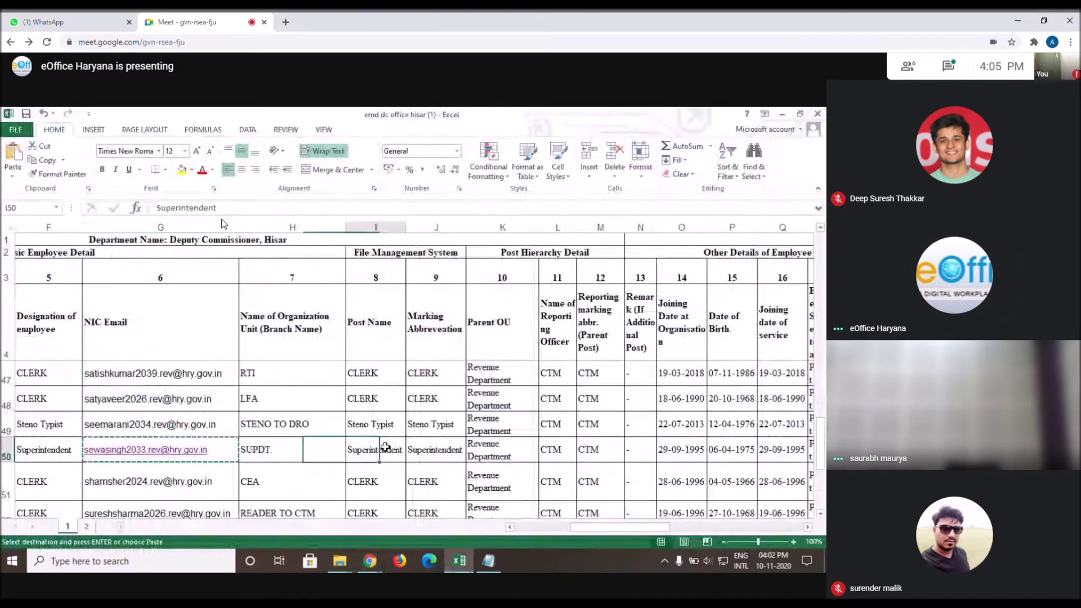
pyautogui.click(685, 455)
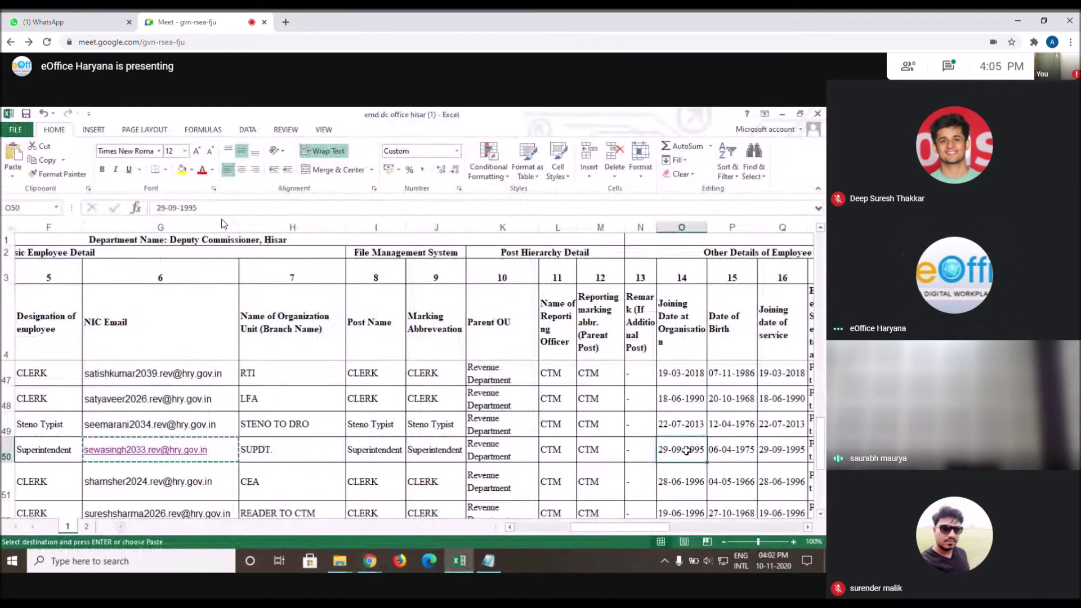
pyautogui.click(788, 451)
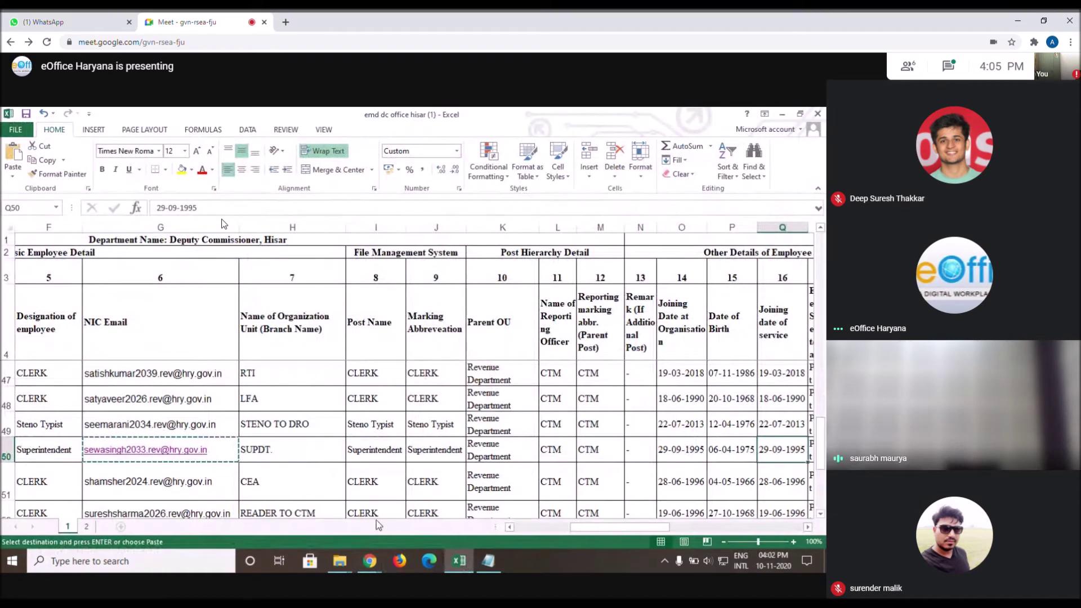
pyautogui.click(459, 561)
pyautogui.click(220, 364)
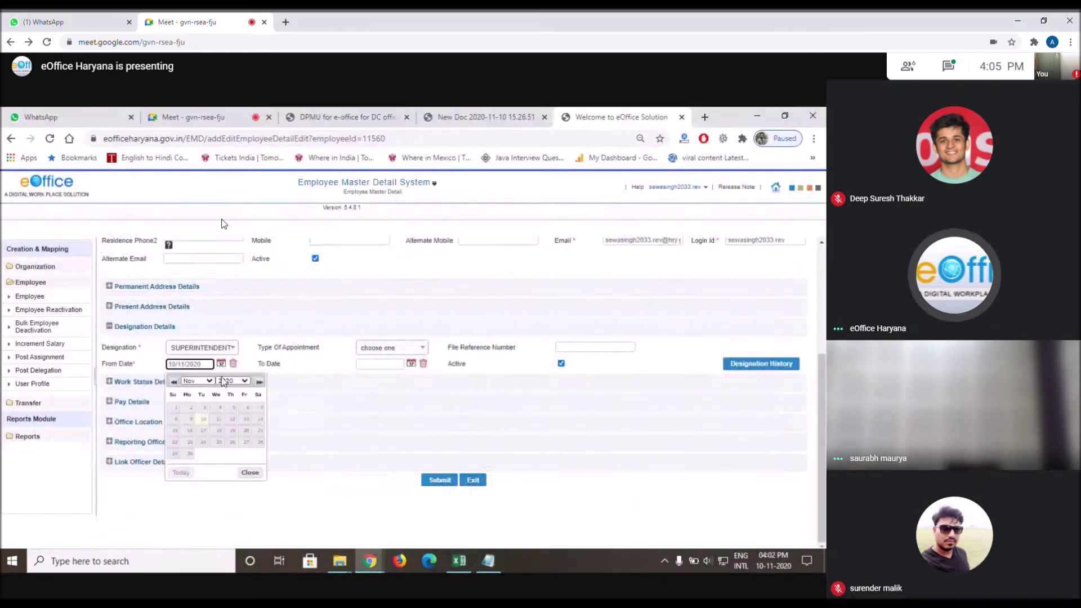
pyautogui.click(231, 382)
pyautogui.click(231, 515)
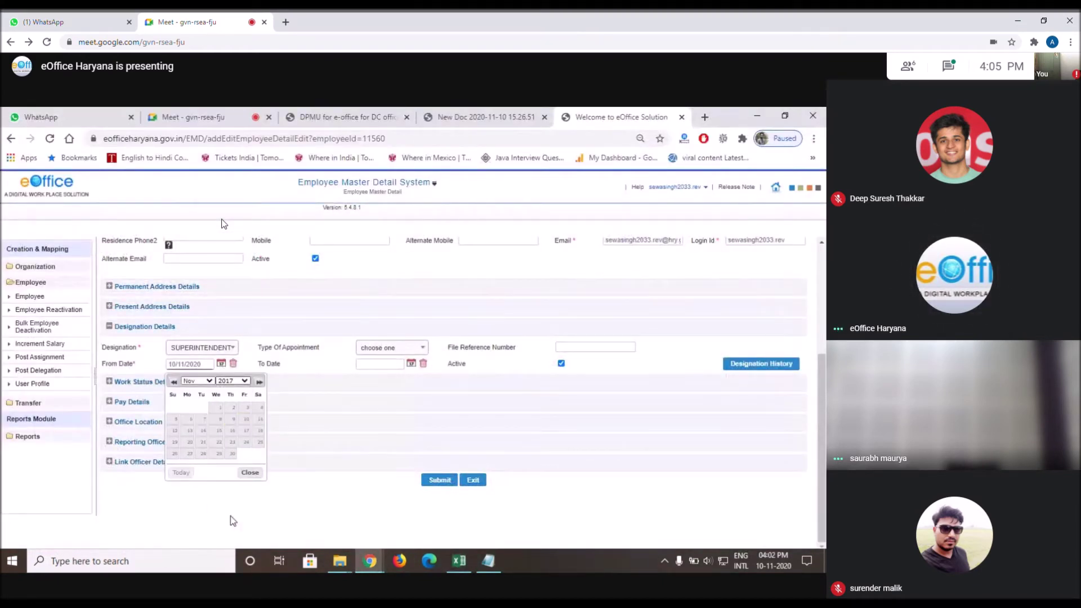
pyautogui.click(203, 383)
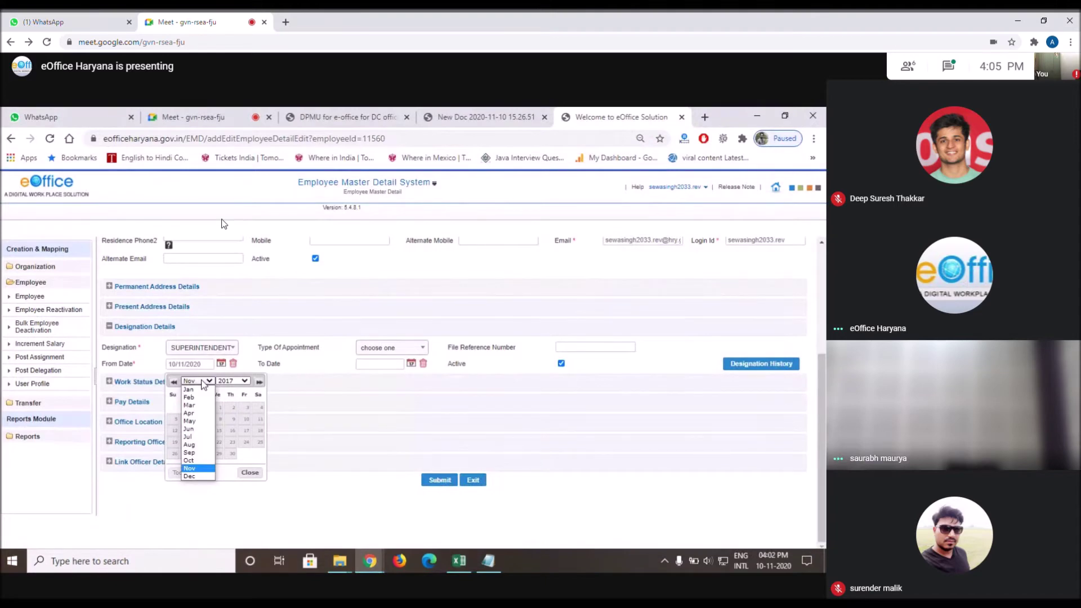
pyautogui.click(452, 569)
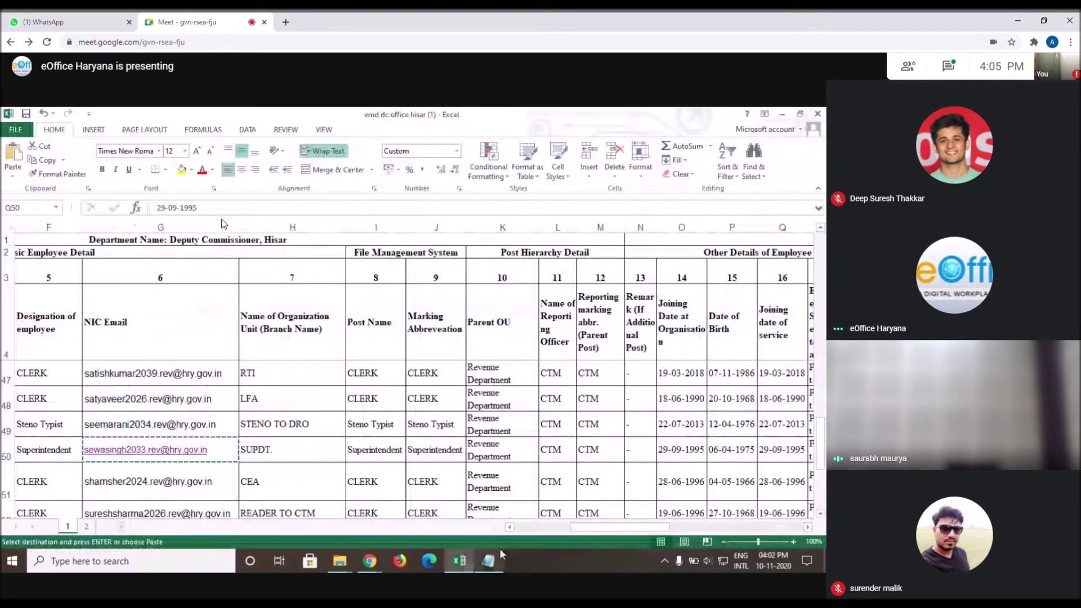
pyautogui.click(458, 563)
pyautogui.click(232, 381)
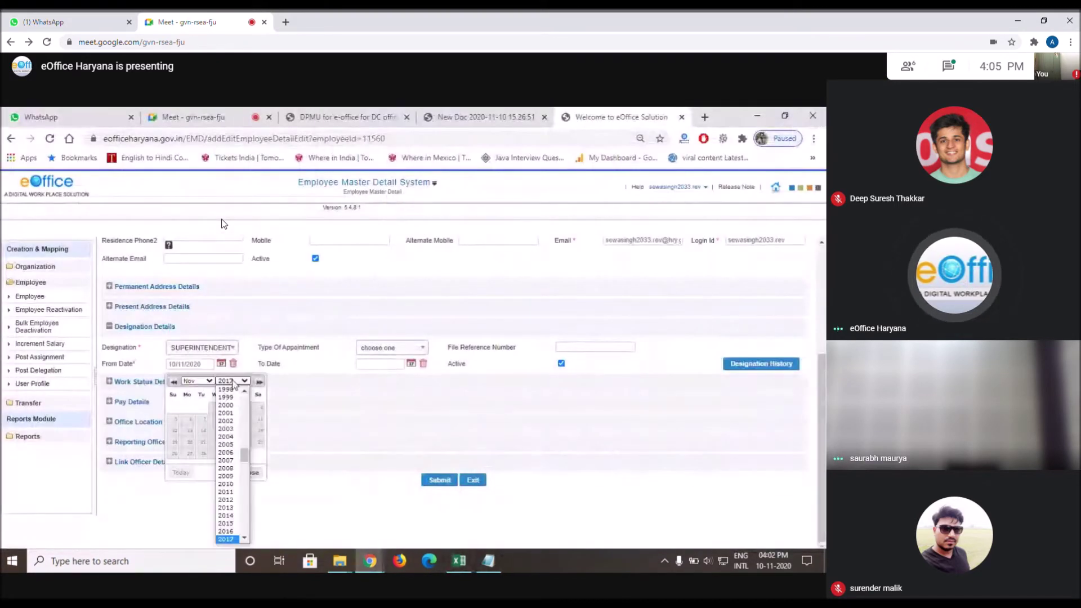
pyautogui.click(231, 539)
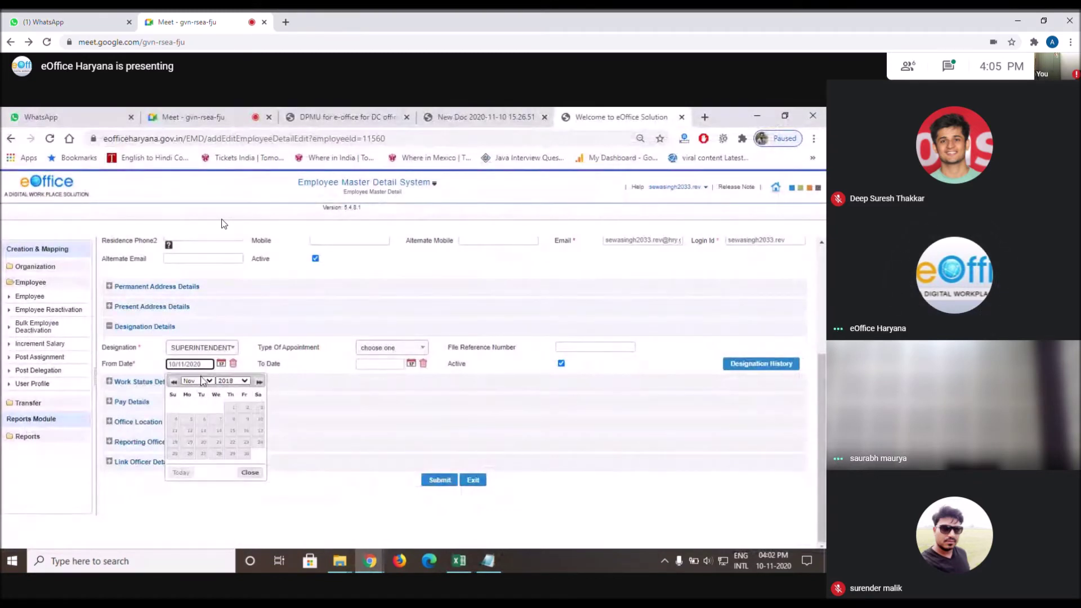
pyautogui.click(259, 431)
# Examine the From Date in the Designation Details and the contact details above it.
pyautogui.hotkey('ctrl', '+')
pyautogui.hotkey('ctrl', '+')
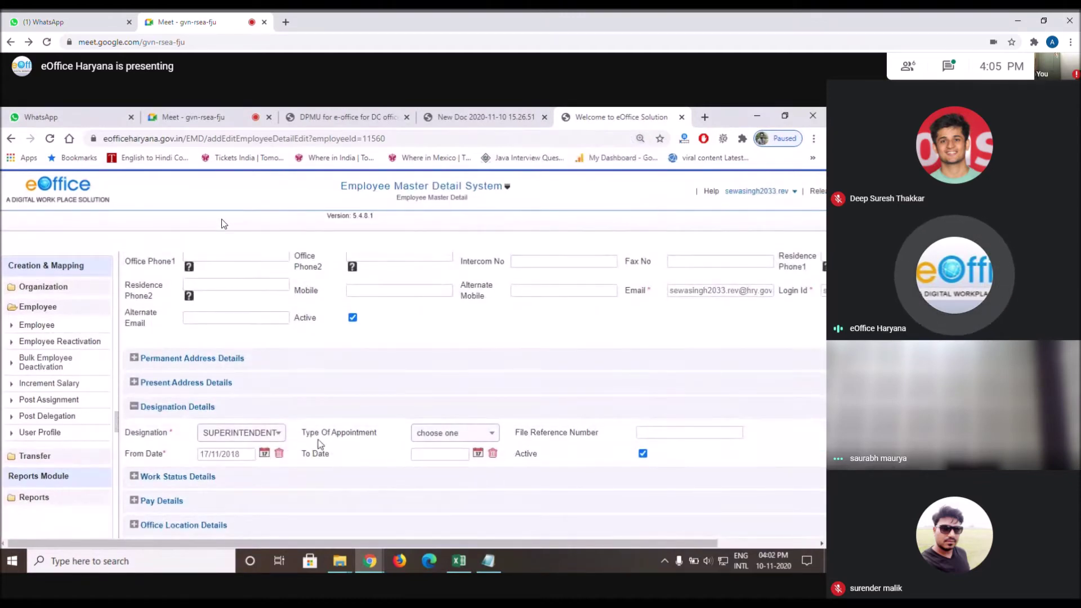
pyautogui.hotkey('ctrl', '-')
pyautogui.hotkey('ctrl', '-')
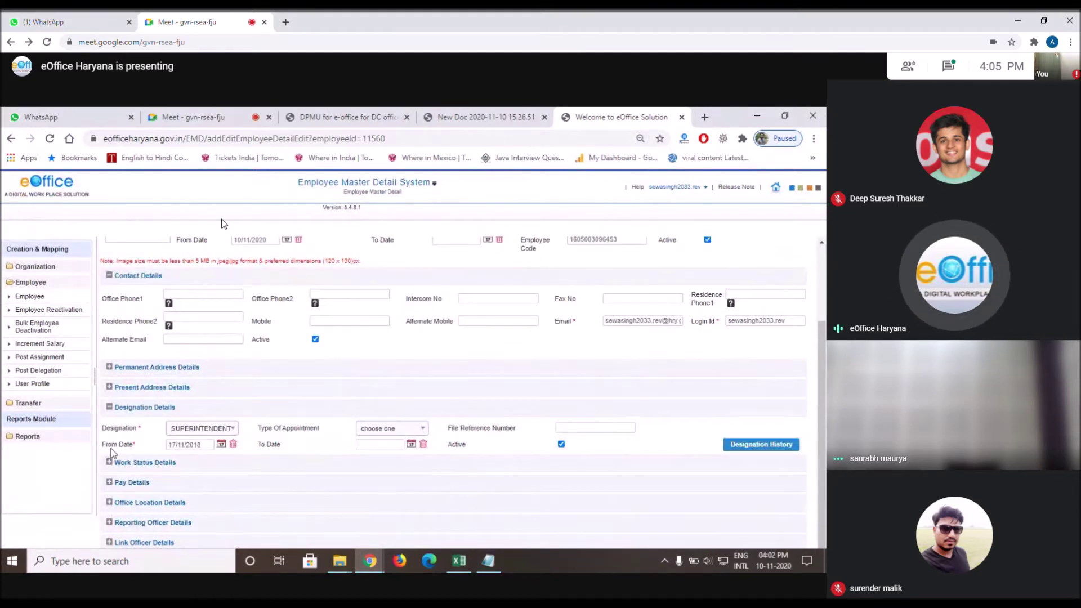
pyautogui.moveTo(102, 445); pyautogui.dragTo(134, 444)
pyautogui.hotkey('ctrl', '+')
pyautogui.scroll(-1, 179, 451)
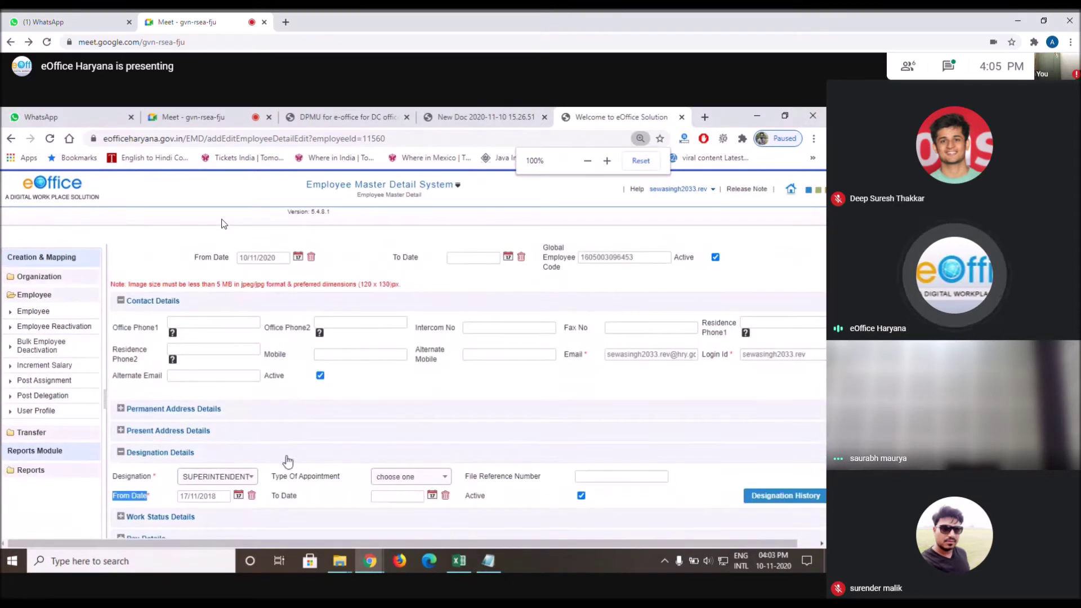
pyautogui.hotkey('ctrl', '-')
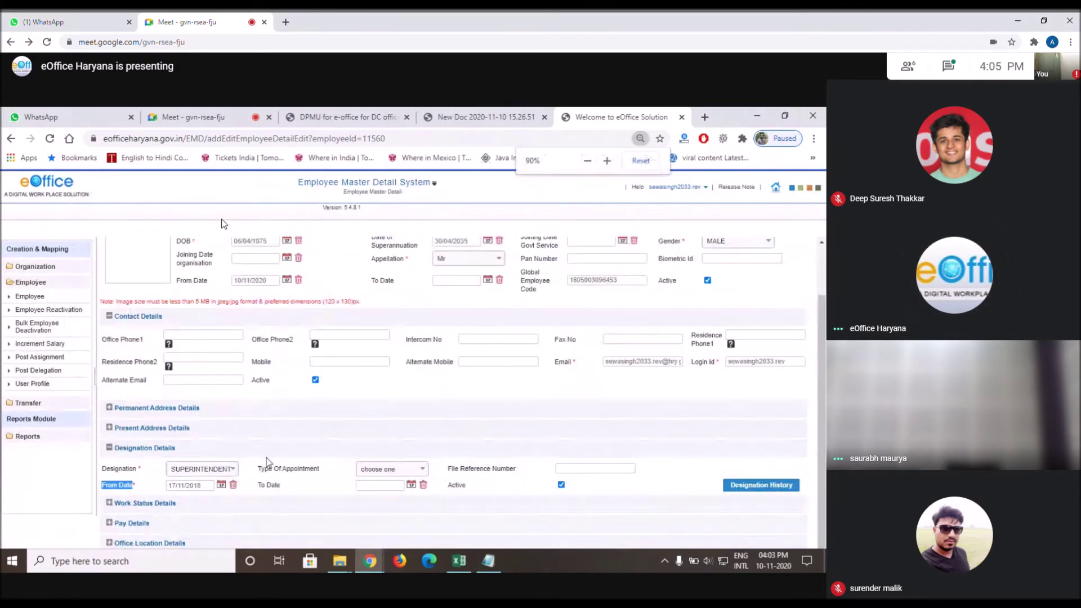
pyautogui.scroll(2, 387, 381)
pyautogui.scroll(-1, 386, 382)
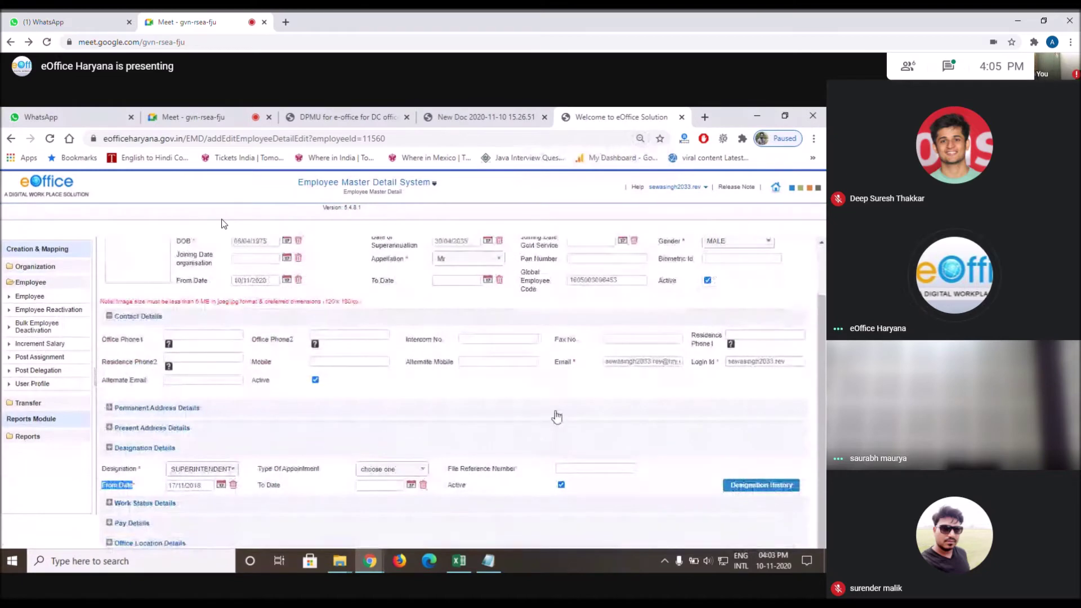
# Review the whole employee record at a reduced page scale and submit it.
pyautogui.hotkey('ctrl', '-')
pyautogui.hotkey('ctrl', '-')
pyautogui.hotkey('ctrl', '-')
pyautogui.hotkey('ctrl', '-')
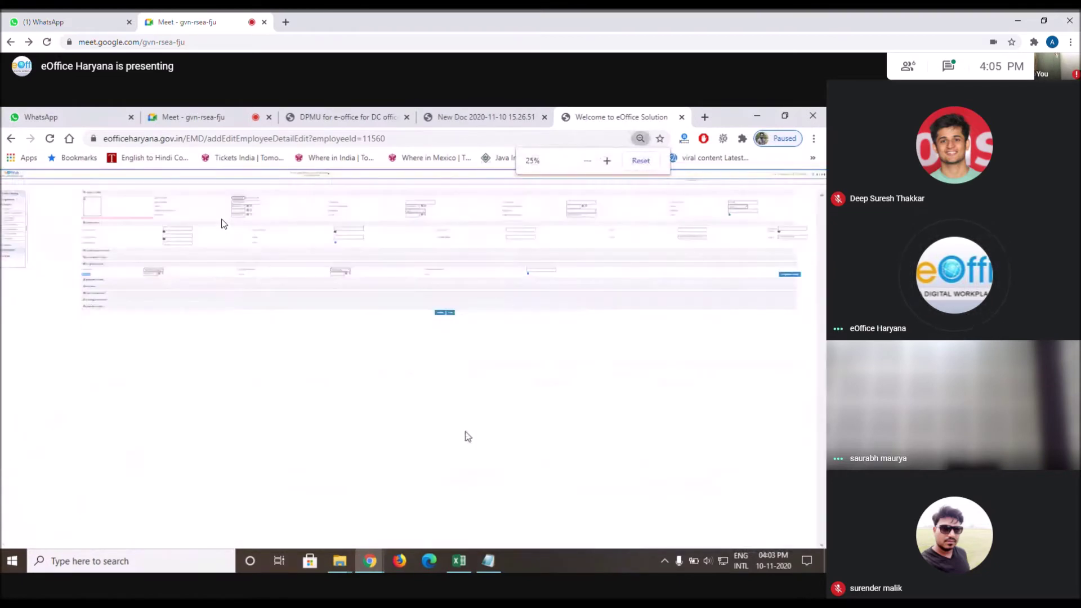
pyautogui.hotkey('ctrl', '+')
pyautogui.hotkey('ctrl', '+')
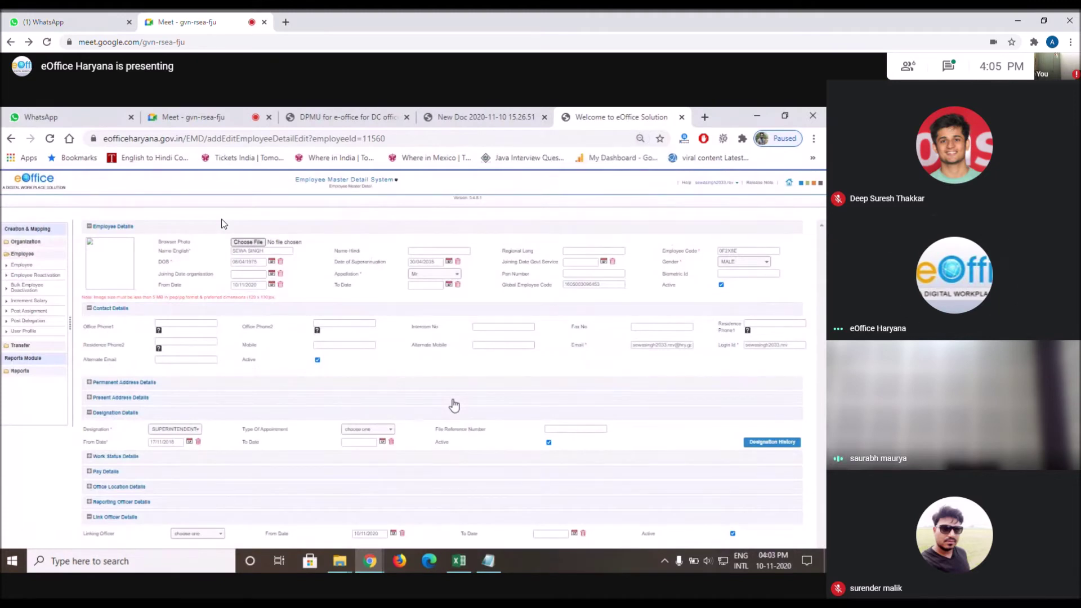
pyautogui.hotkey('ctrl', '+')
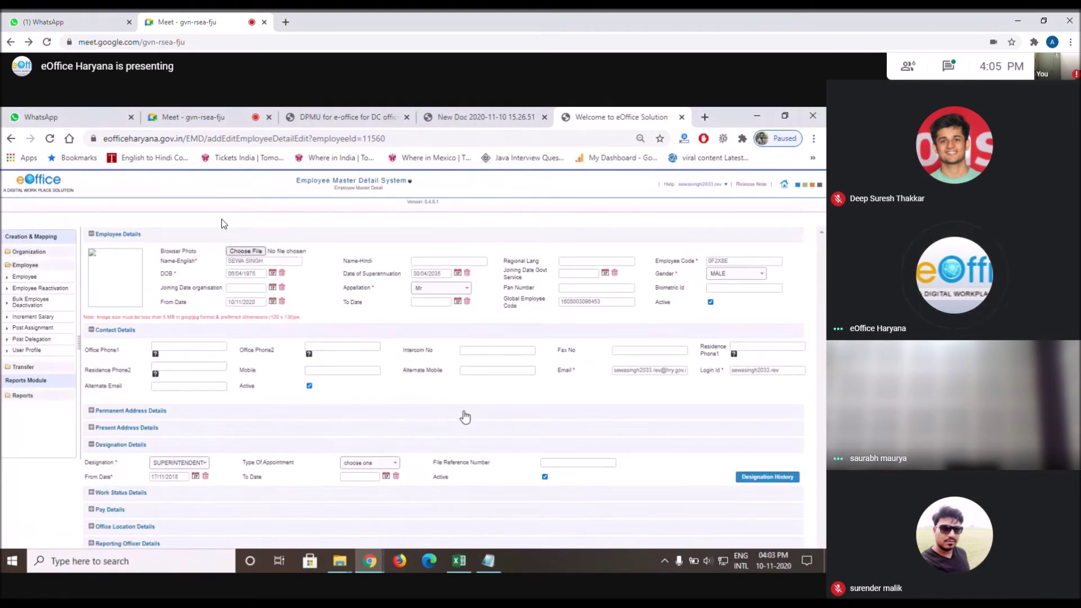
pyautogui.hotkey('ctrl', '-')
pyautogui.hotkey('ctrl', '-')
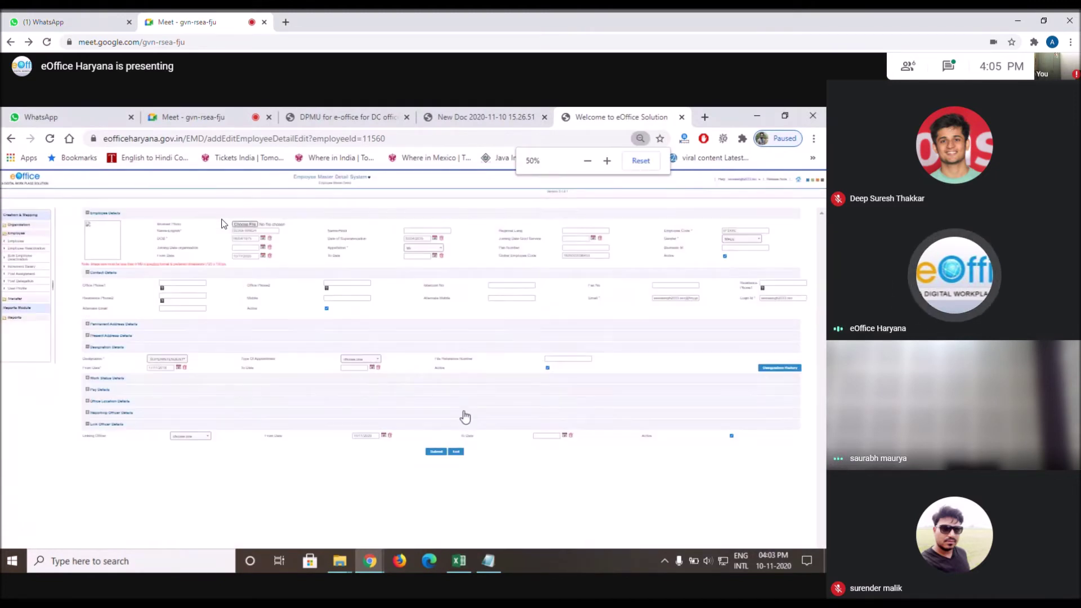
pyautogui.click(436, 452)
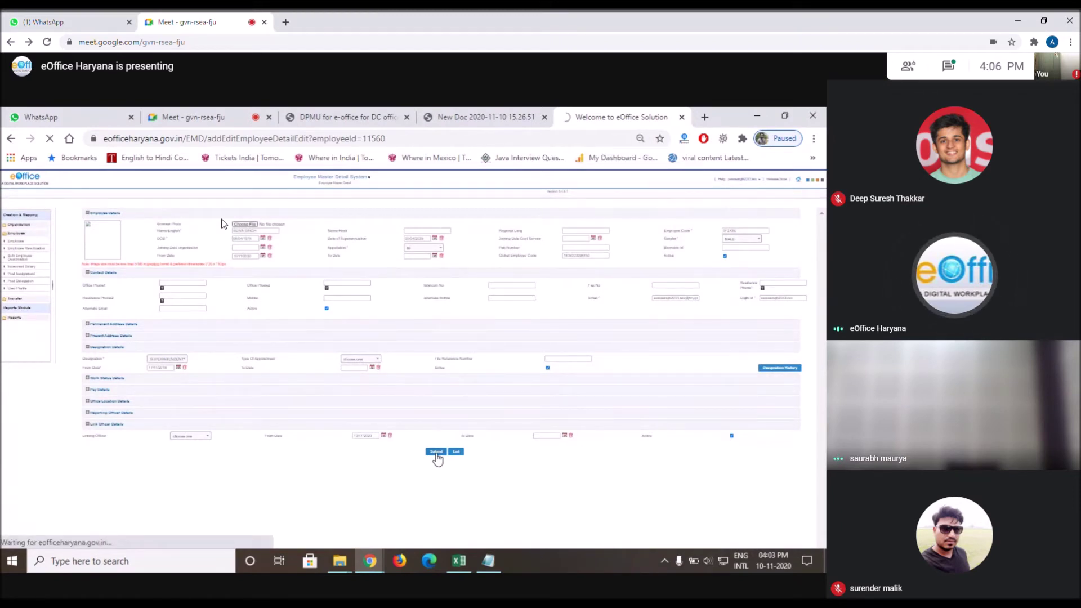
# List the employees at a readable page scale and review the saved employee's entry.
pyautogui.hotkey('ctrl', '+')
pyautogui.hotkey('ctrl', '+')
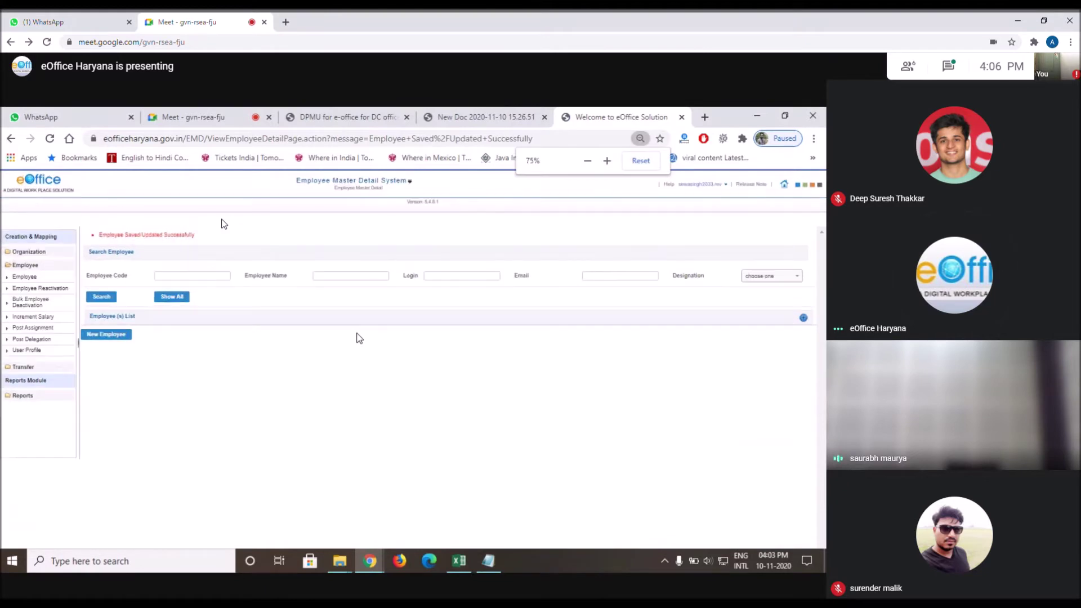
pyautogui.hotkey('ctrl', '+')
pyautogui.hotkey('ctrl', '+')
pyautogui.hotkey('ctrl', '+')
pyautogui.hotkey('ctrl', '-')
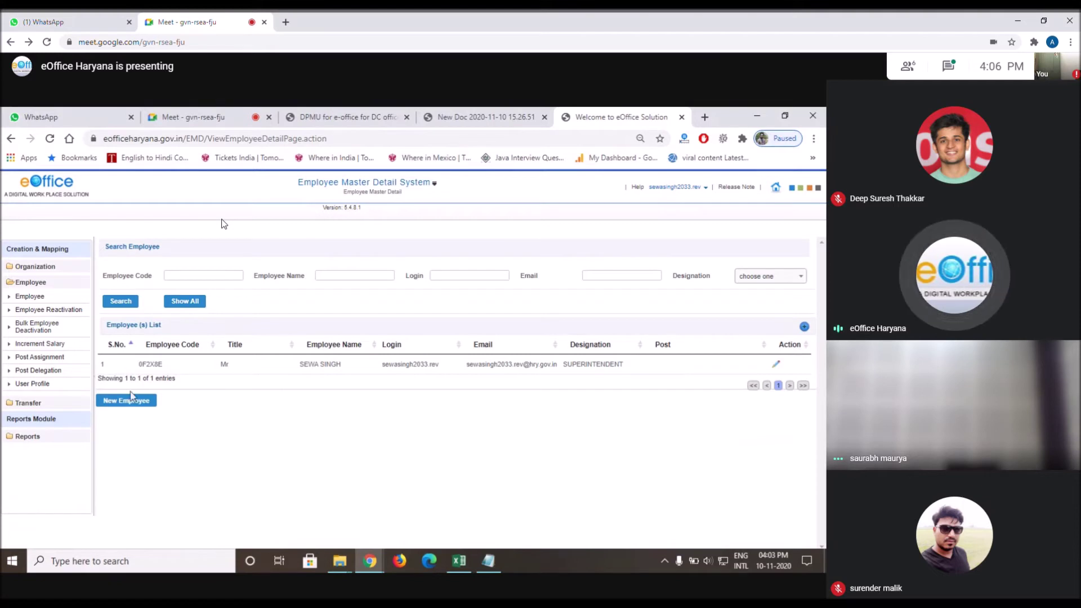
# Start a new employee record with the Complete Information details type and switch to the Excel staff sheet.
pyautogui.click(40, 300)
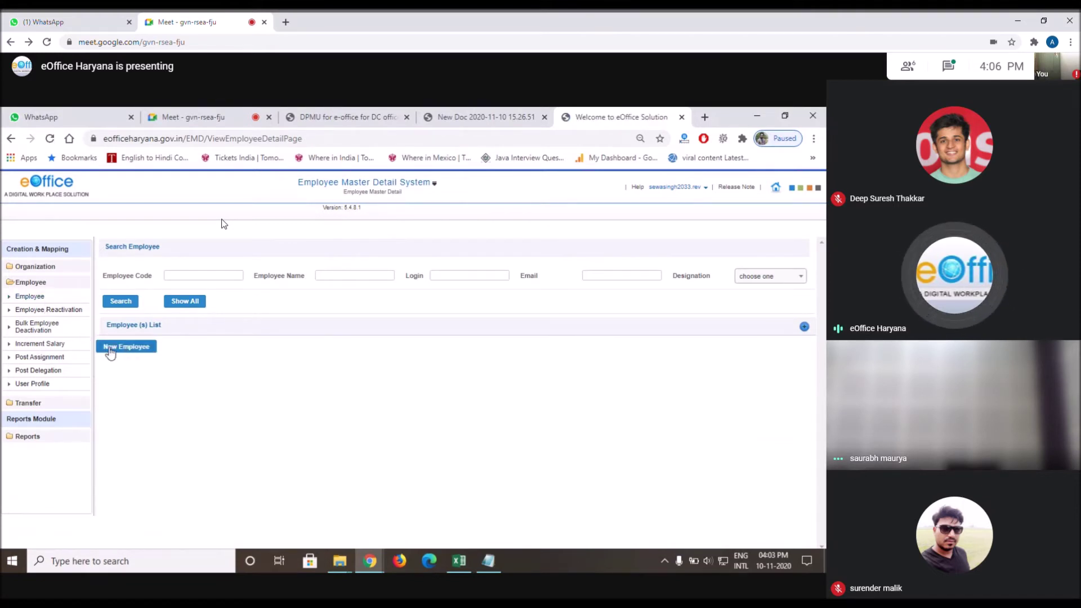
pyautogui.click(124, 347)
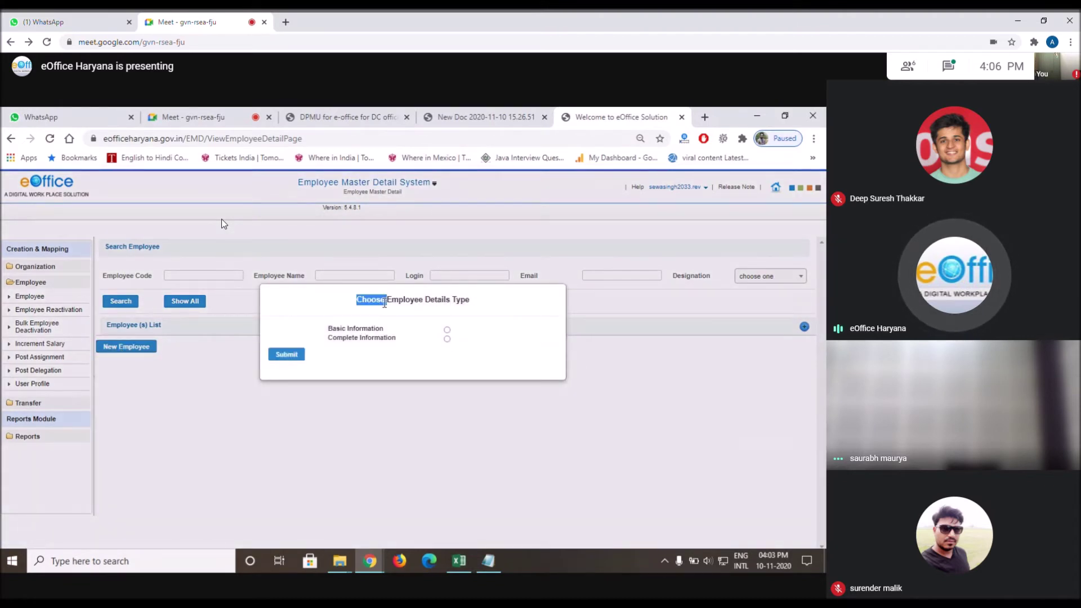
pyautogui.moveTo(385, 303); pyautogui.dragTo(471, 300)
pyautogui.click(450, 316)
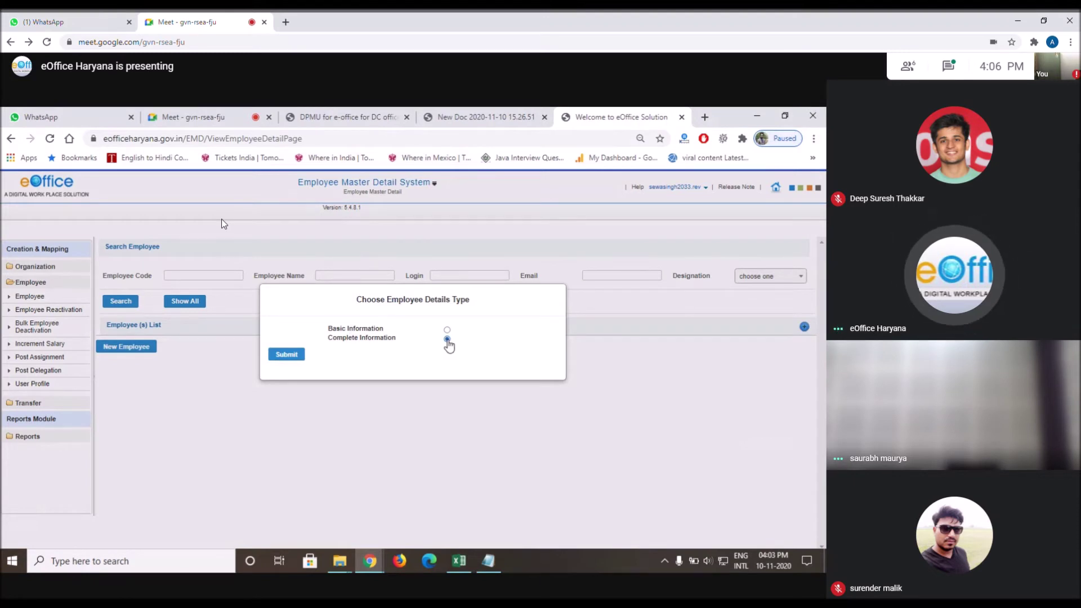
pyautogui.click(295, 355)
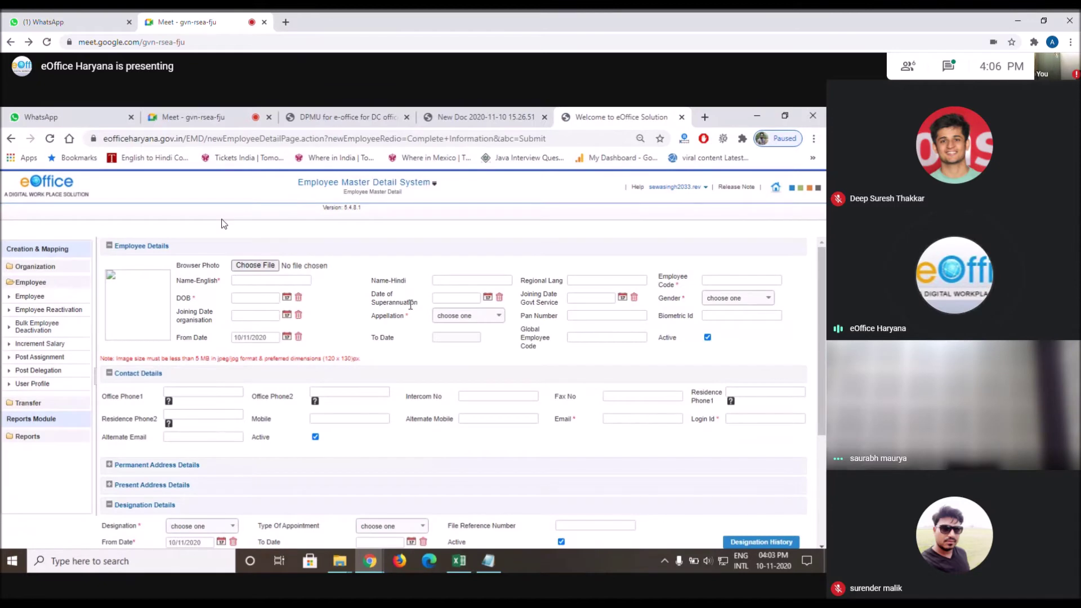
pyautogui.click(460, 561)
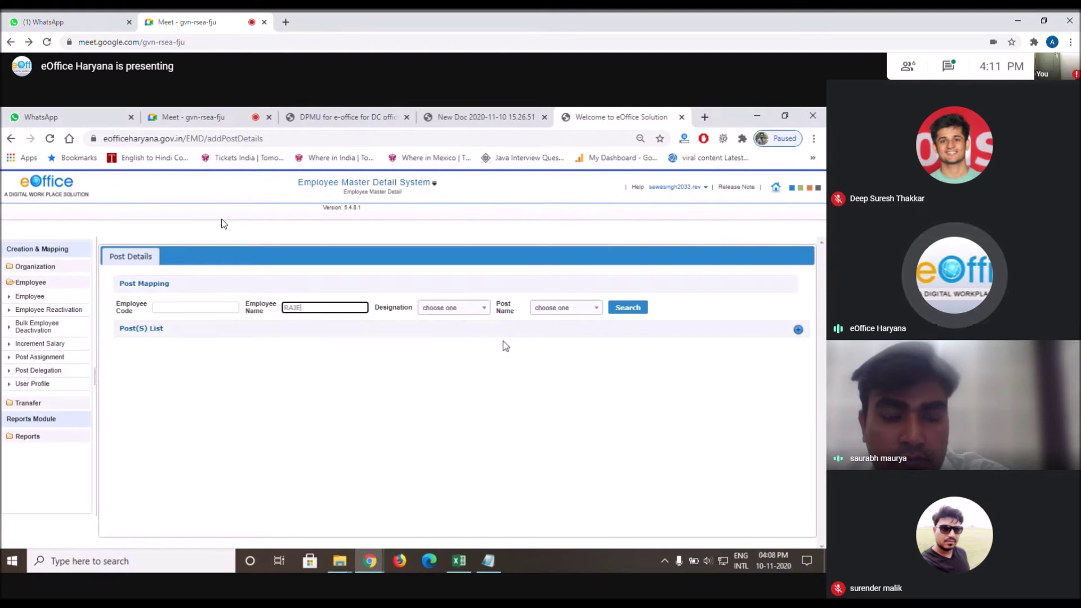
# Find the employee by full name in Post Mapping and assign the ESTABLISHMENT ASSISTANT post.
pyautogui.click(346, 322)
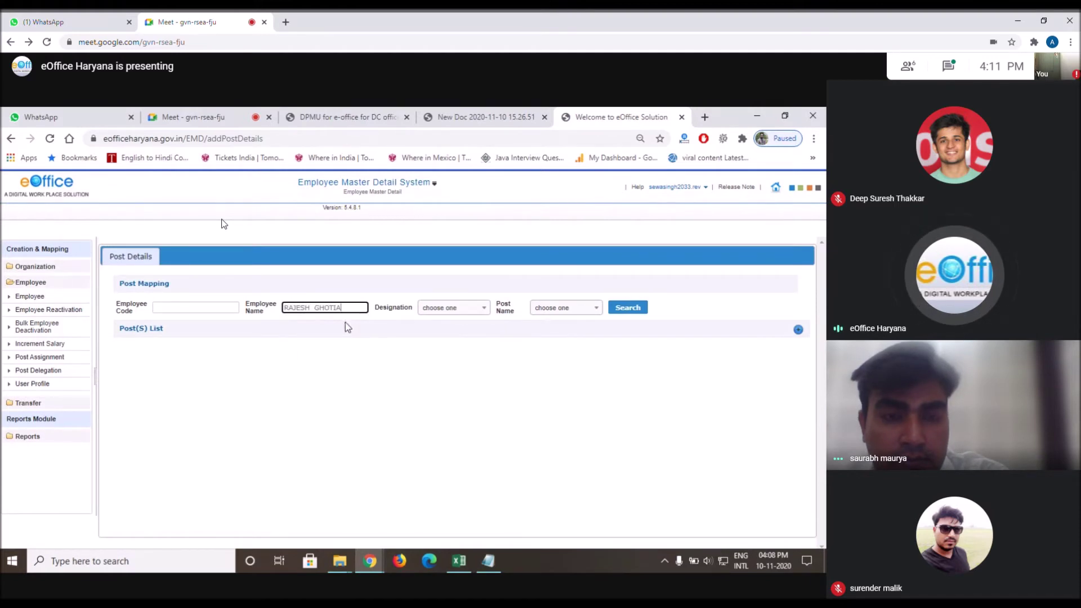
pyautogui.click(628, 307)
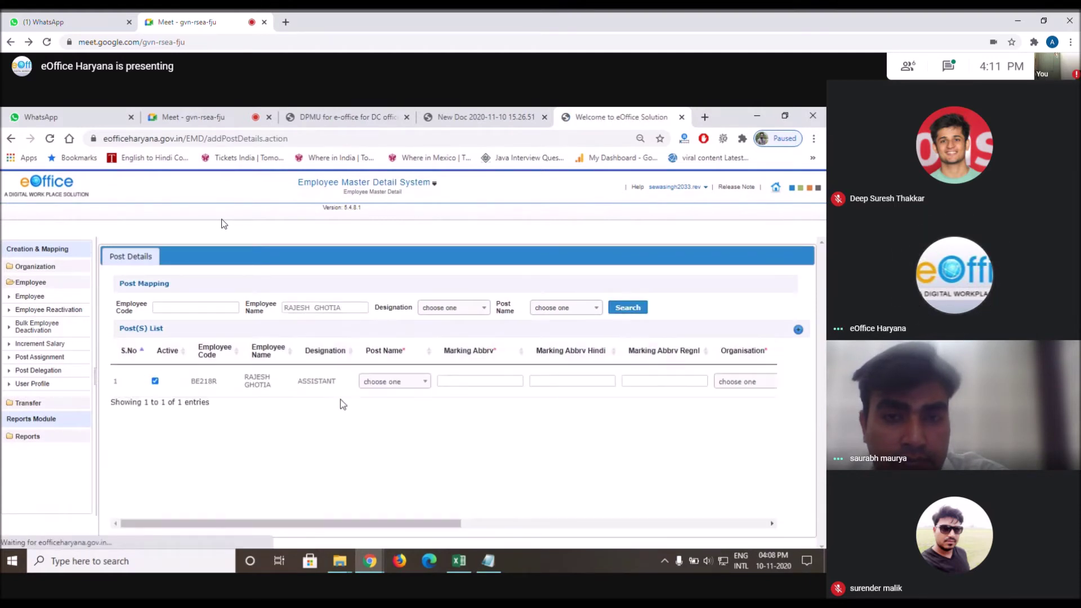
pyautogui.click(376, 387)
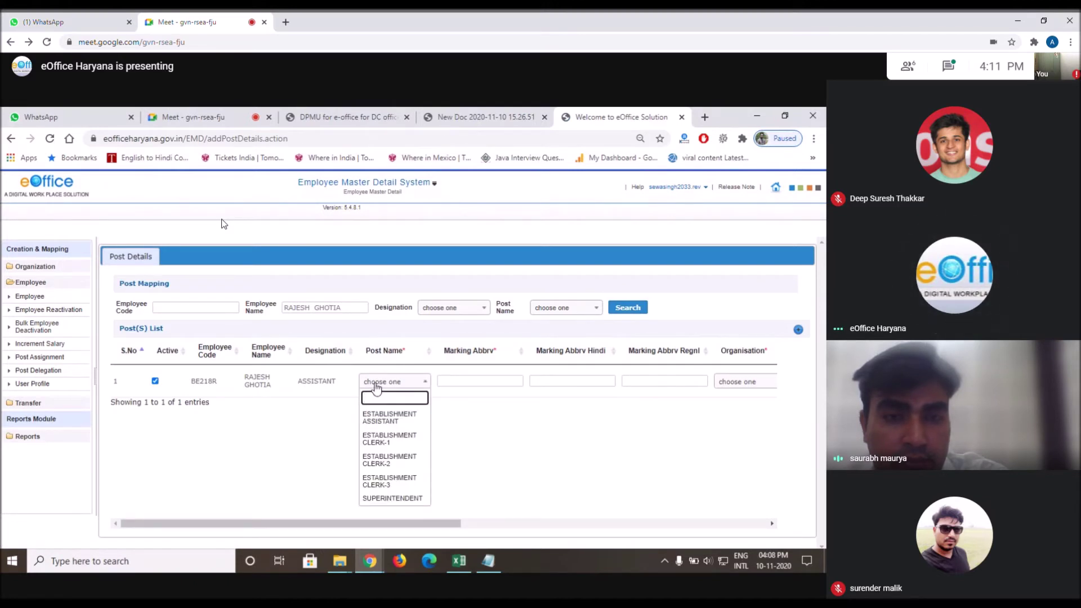
pyautogui.click(392, 418)
# Enter EA(RG) as the Marking Abbreviation for the employee's post.
pyautogui.click(481, 382)
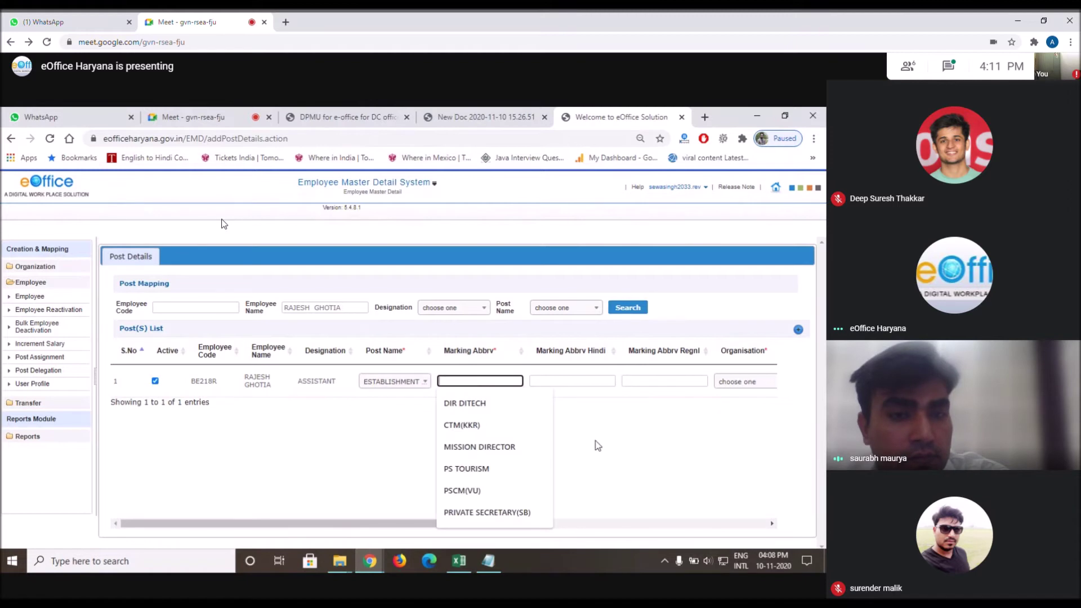
pyautogui.write('EA')
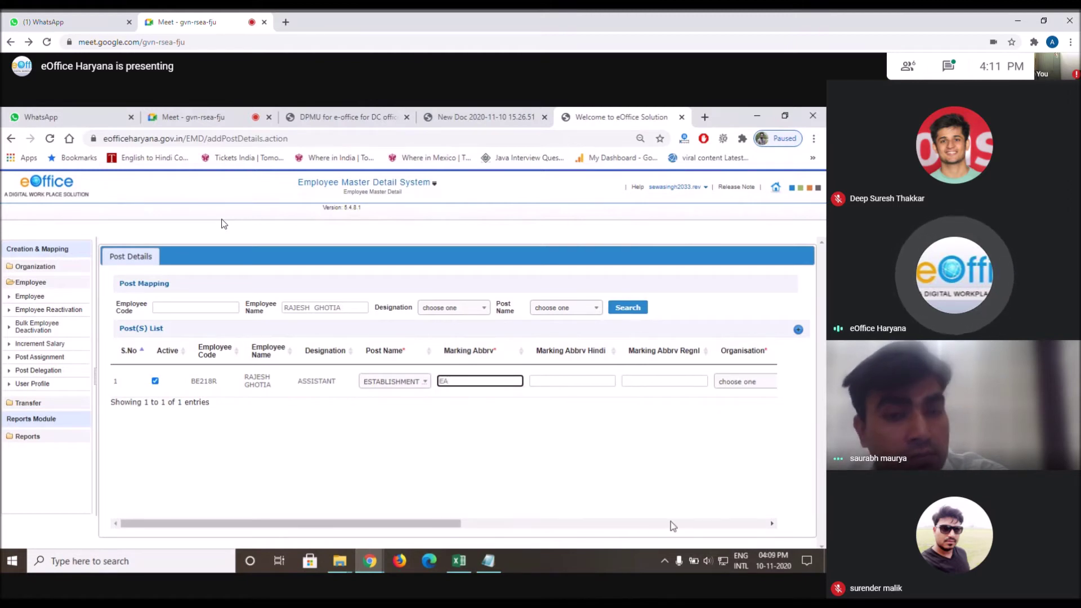
pyautogui.write('()')
pyautogui.press('Left')
pyautogui.write('R')
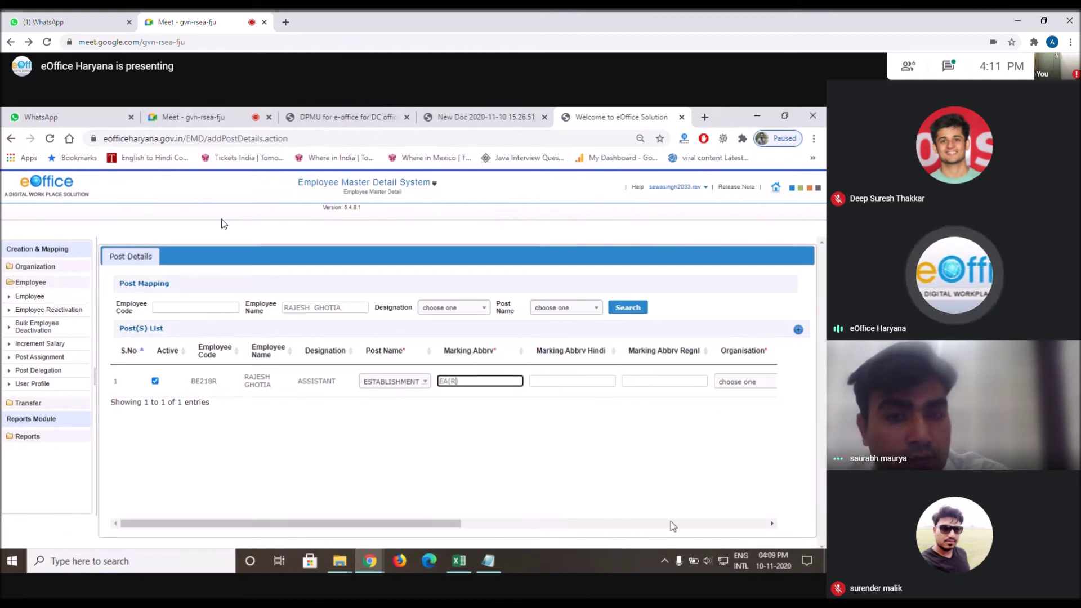
pyautogui.write('G')
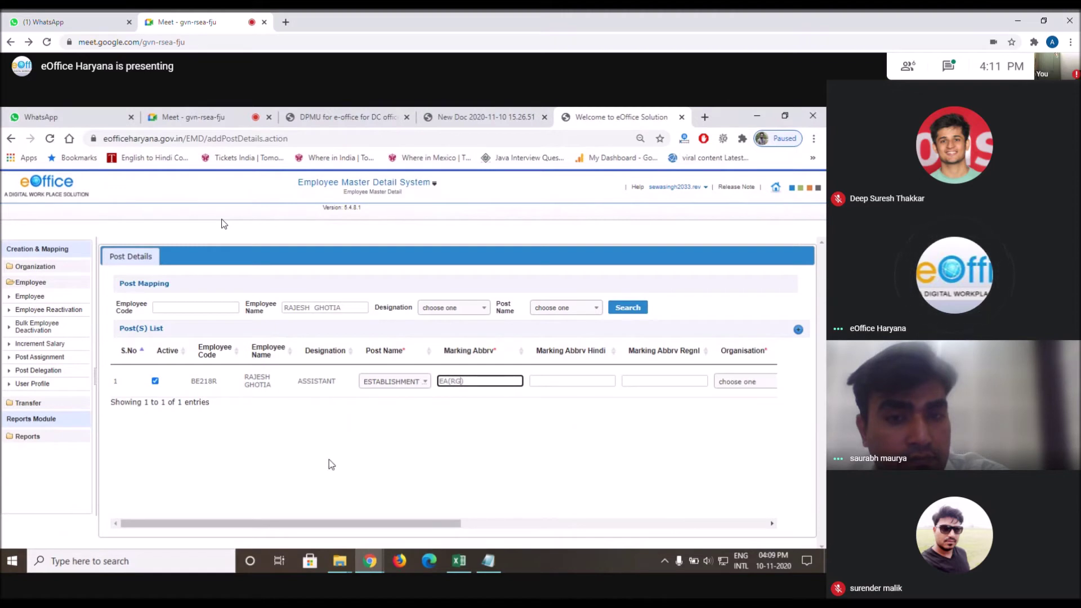
# Set the Organisation of the employee's post to EA BRANCH.
pyautogui.moveTo(352, 523); pyautogui.dragTo(576, 528)
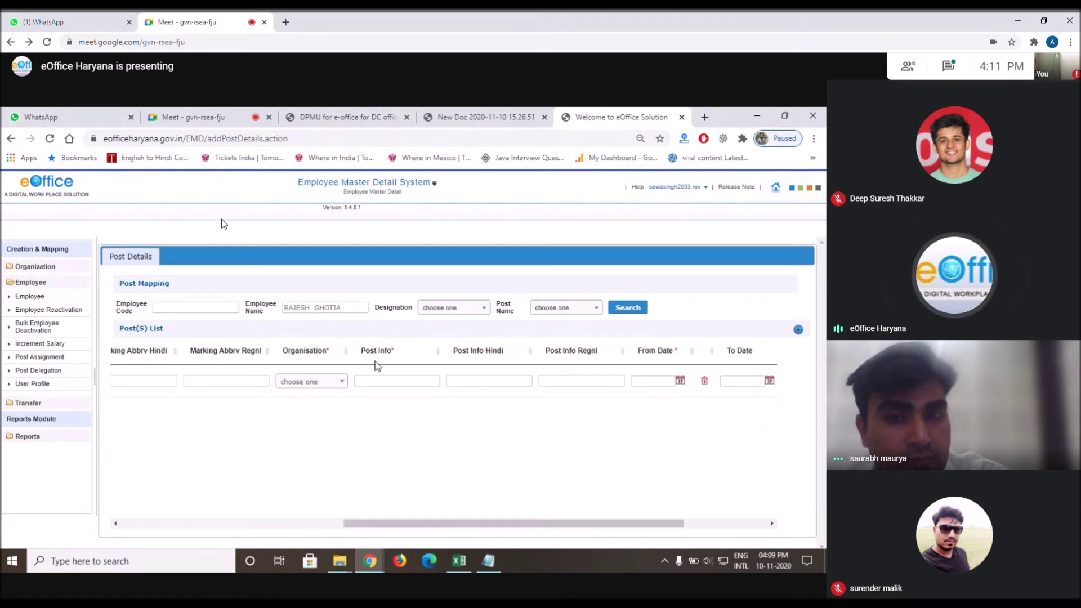
pyautogui.click(336, 378)
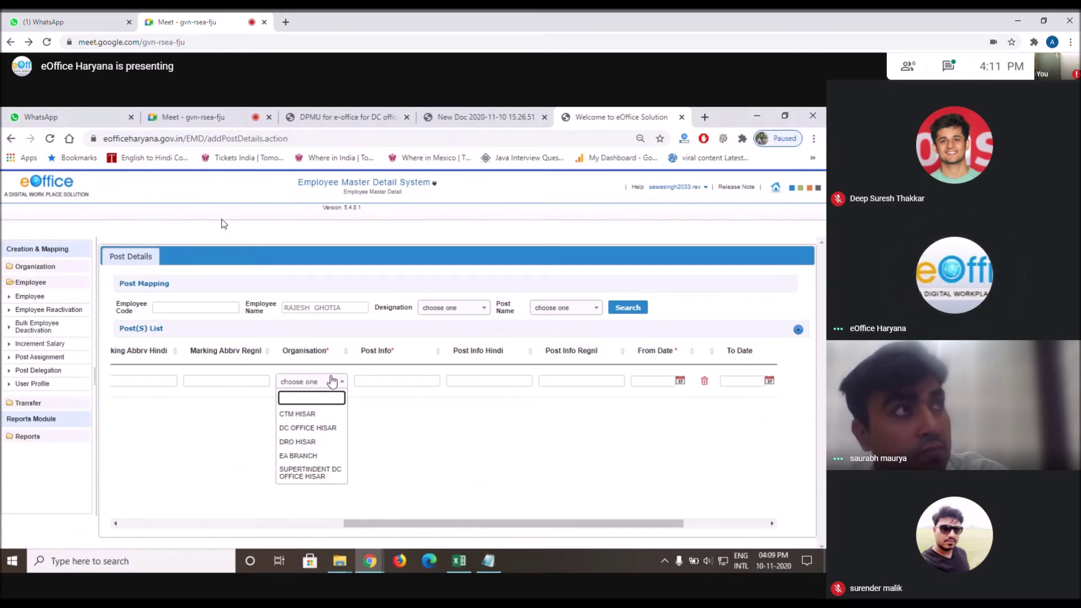
pyautogui.click(315, 459)
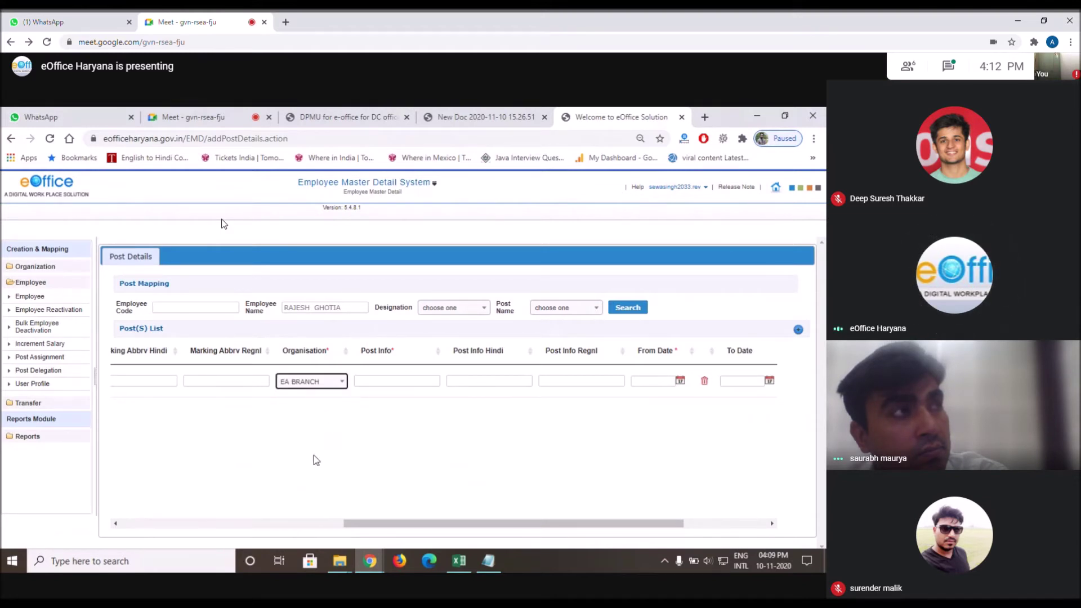
# Check the joining date in the Excel staff sheet and set the post's From Date to 20/06/1994.
pyautogui.click(655, 381)
pyautogui.click(459, 561)
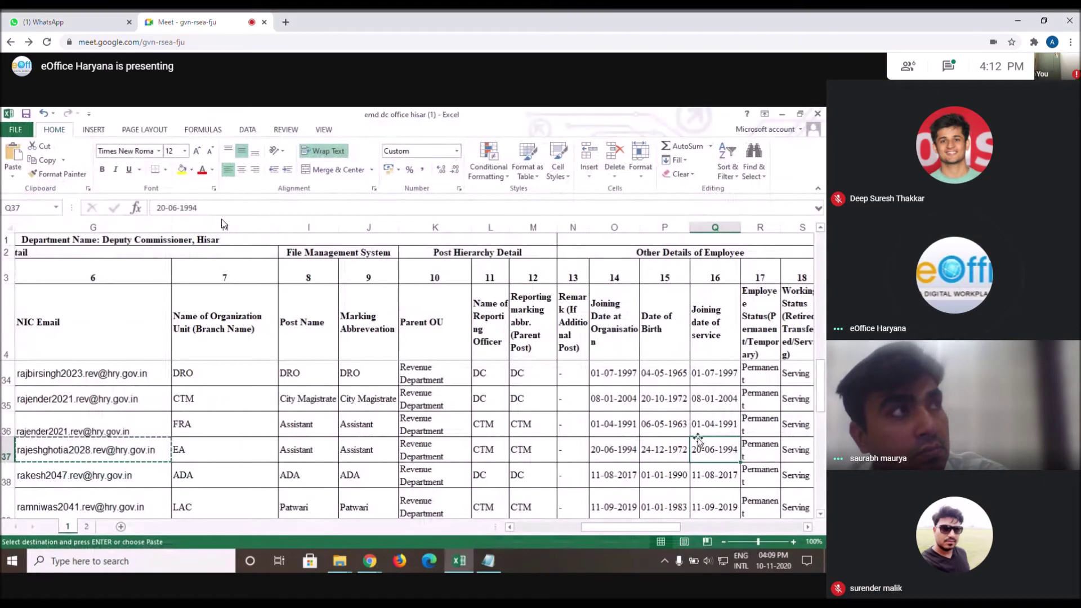
pyautogui.click(464, 565)
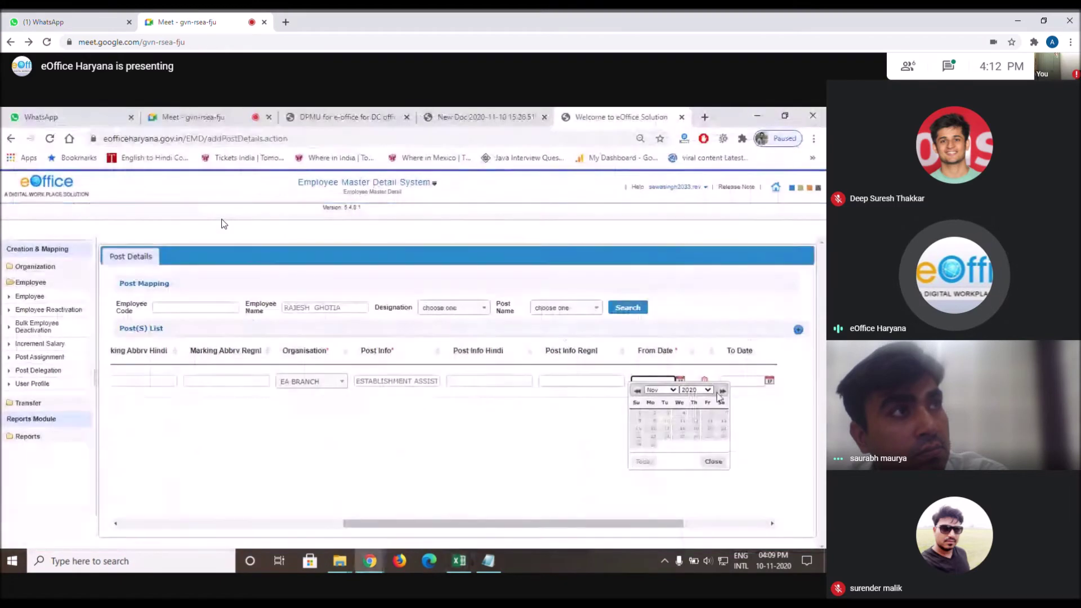
pyautogui.click(695, 390)
pyautogui.write('1994')
pyautogui.press('Return')
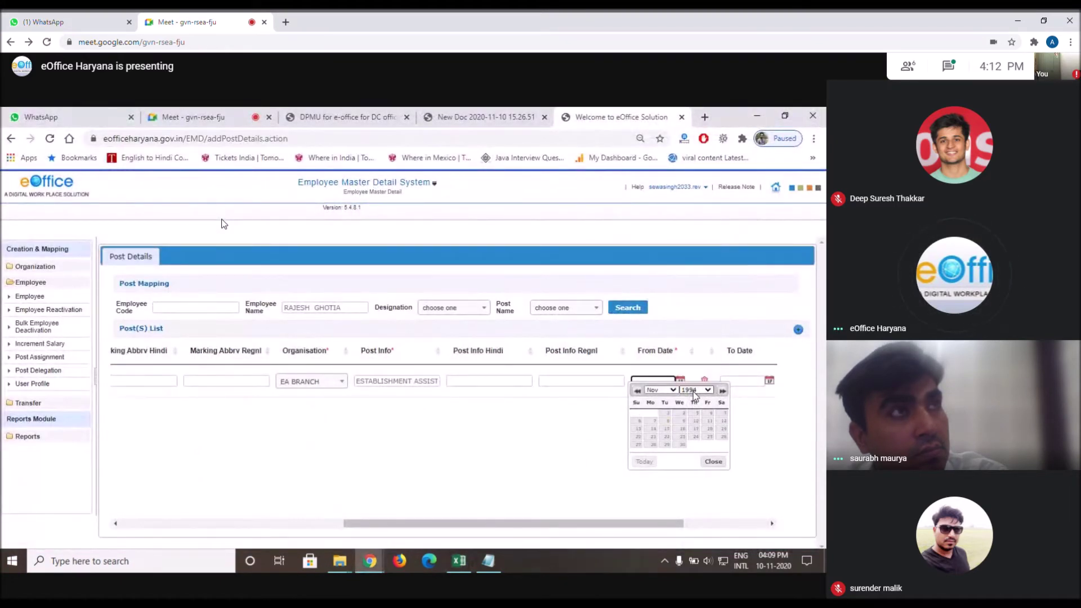
pyautogui.click(662, 389)
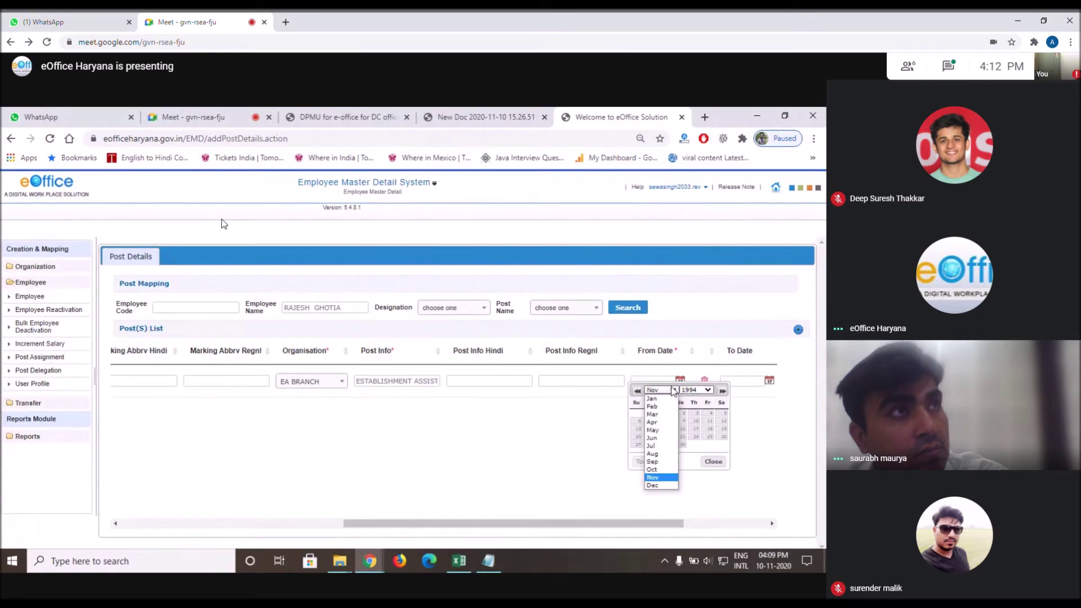
pyautogui.click(675, 438)
pyautogui.click(653, 429)
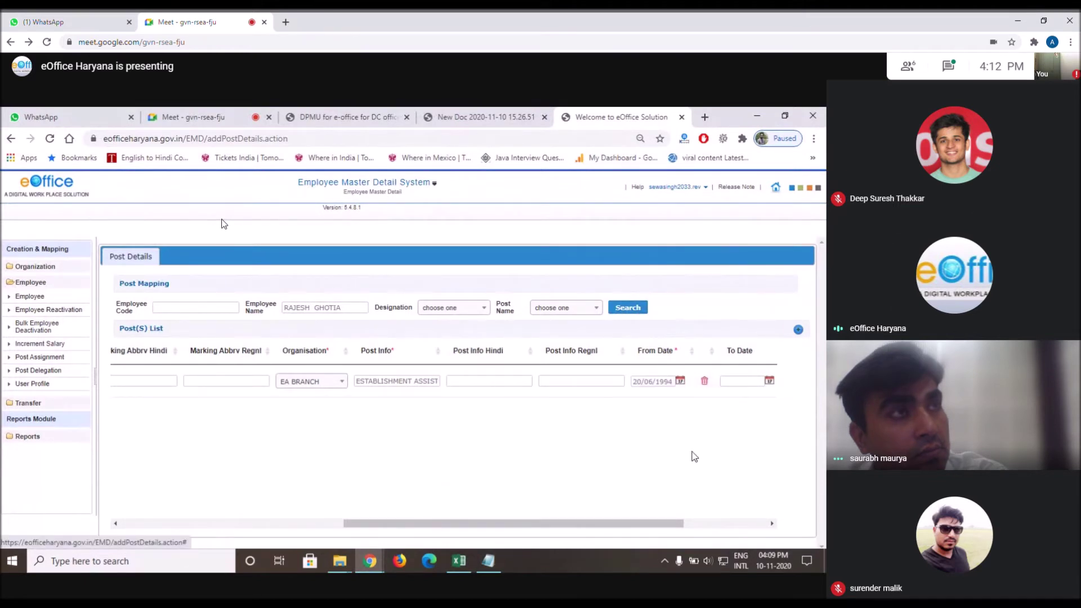
# Mark the mapped post as Primary and save the post mapping.
pyautogui.moveTo(646, 524); pyautogui.dragTo(728, 523)
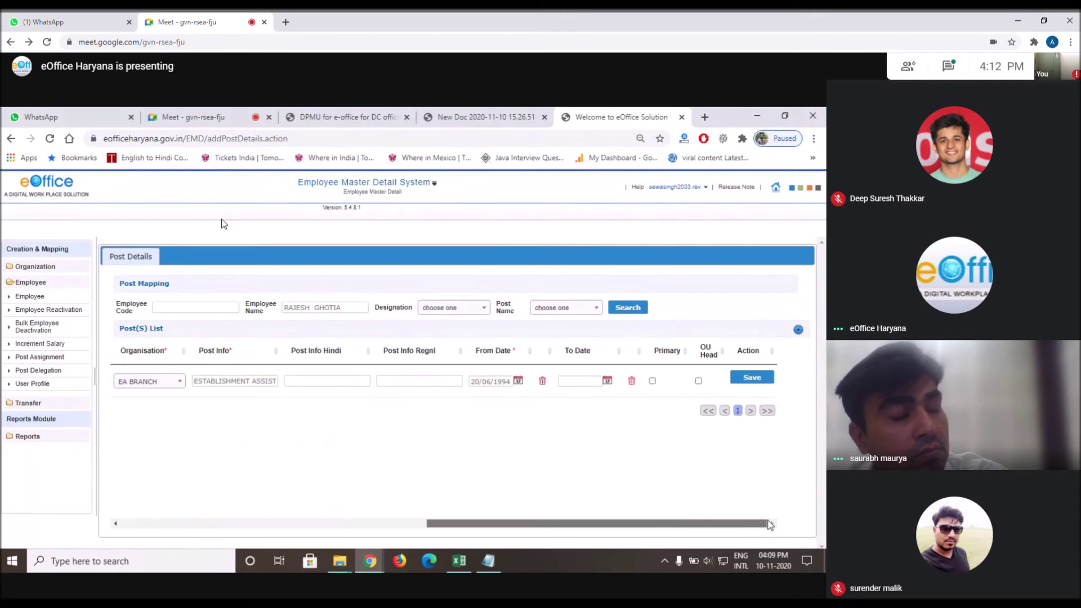
pyautogui.click(653, 382)
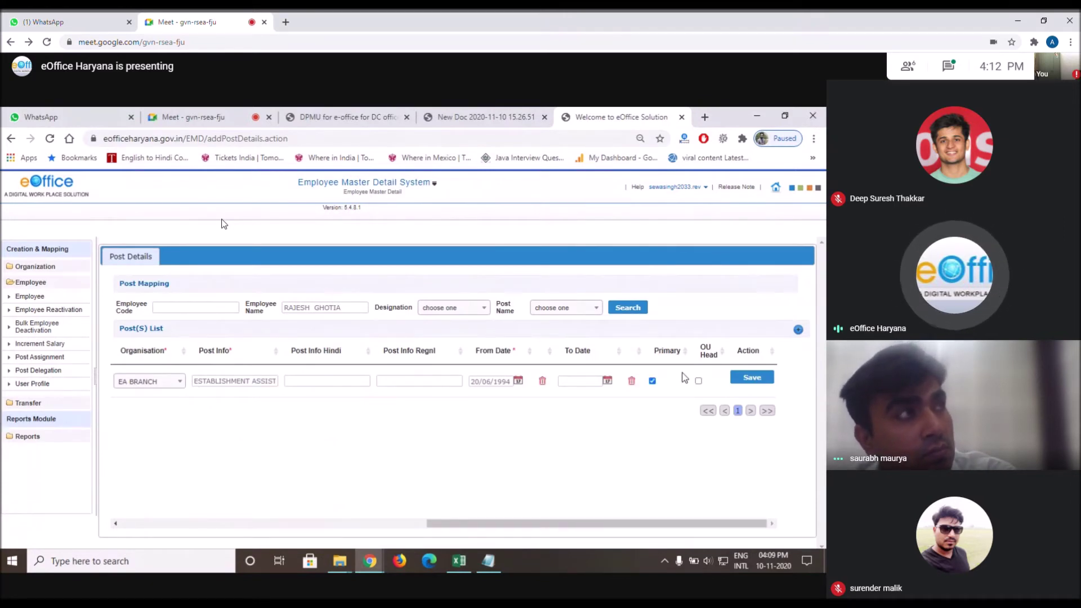
pyautogui.click(758, 378)
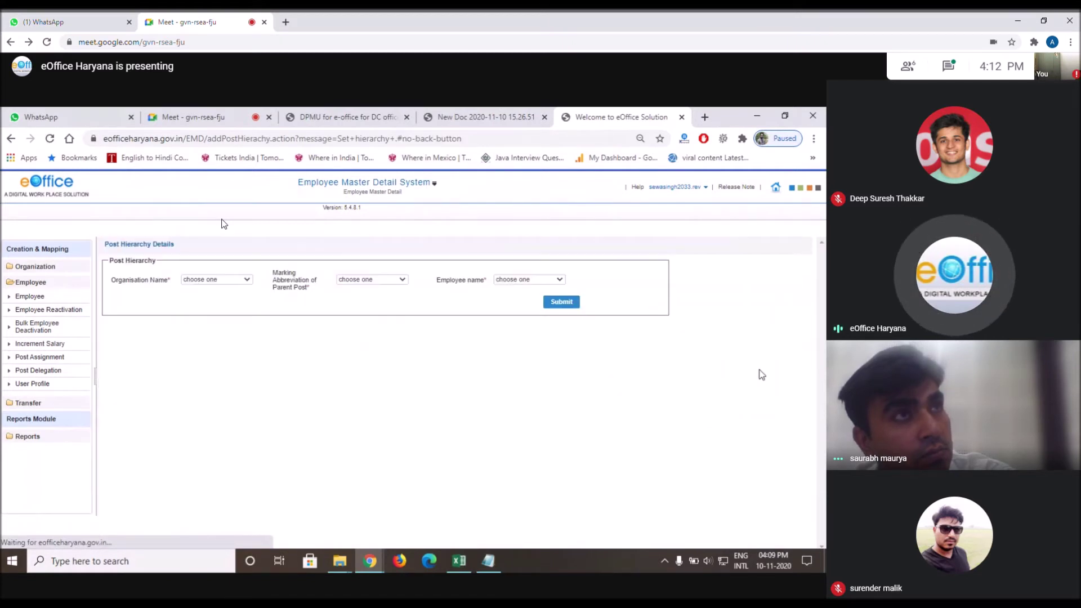
# Submit the Post Hierarchy with organisation SUPERTINDENT DC OFFICE HISAR, parent marking abbreviation SUPDT(SS) and the superintendent as employee.
pyautogui.click(213, 281)
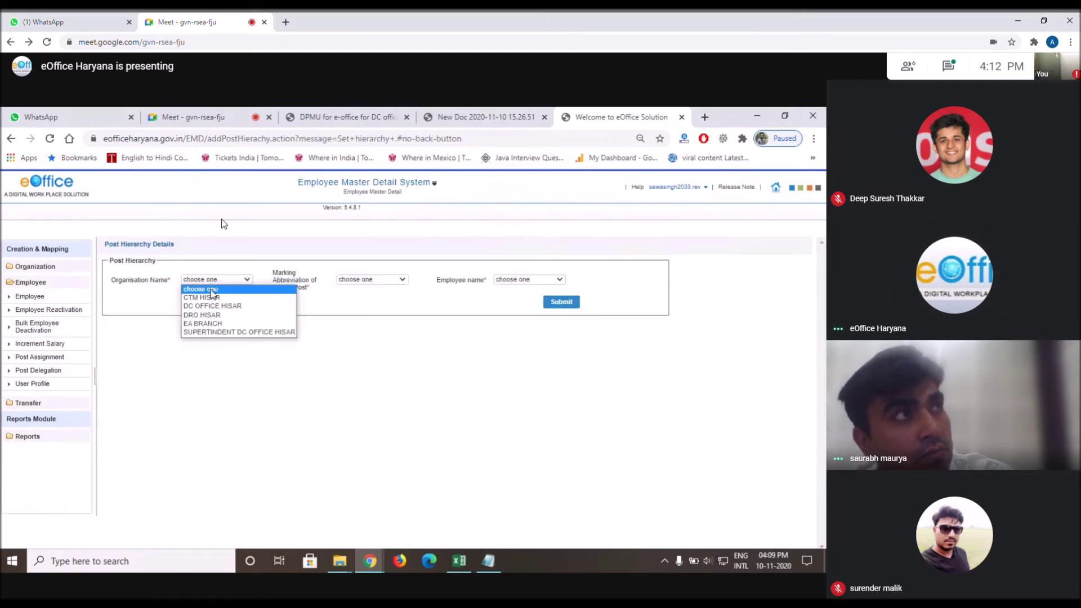
pyautogui.click(256, 332)
pyautogui.click(369, 279)
pyautogui.moveTo(120, 269); pyautogui.dragTo(157, 255)
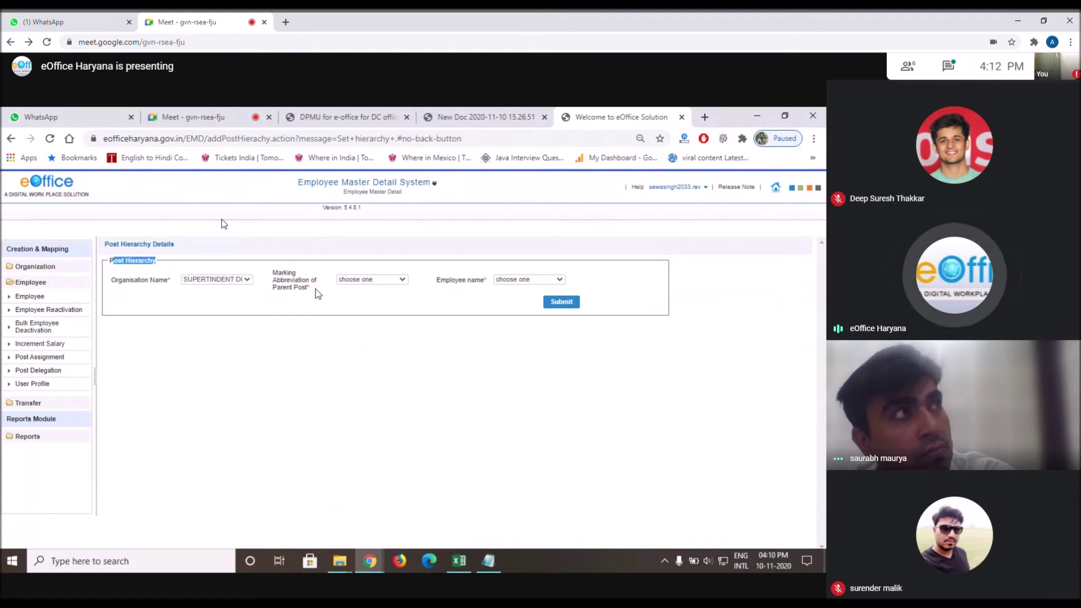
pyautogui.click(356, 282)
pyautogui.click(358, 298)
pyautogui.click(541, 280)
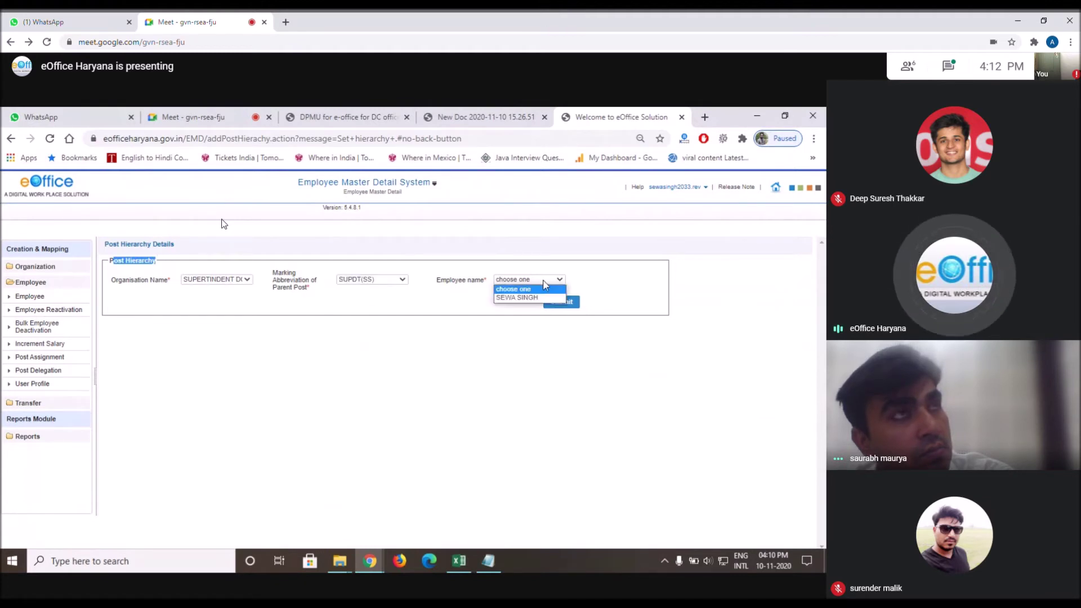
pyautogui.click(541, 298)
pyautogui.click(561, 302)
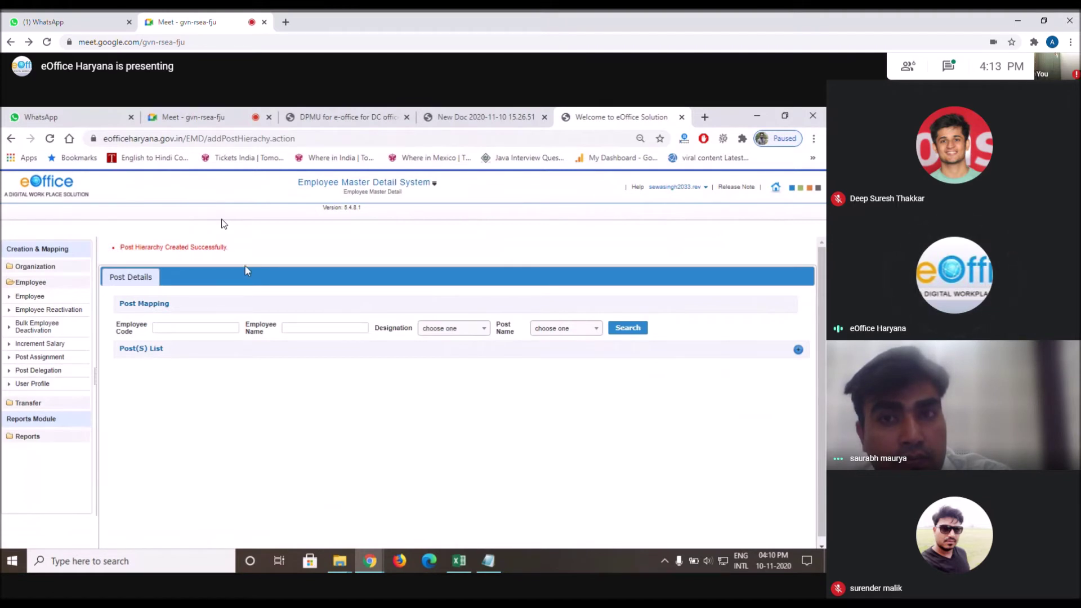
# Switch to the Excel staff sheet and search it for the superintendent by first name.
pyautogui.click(459, 560)
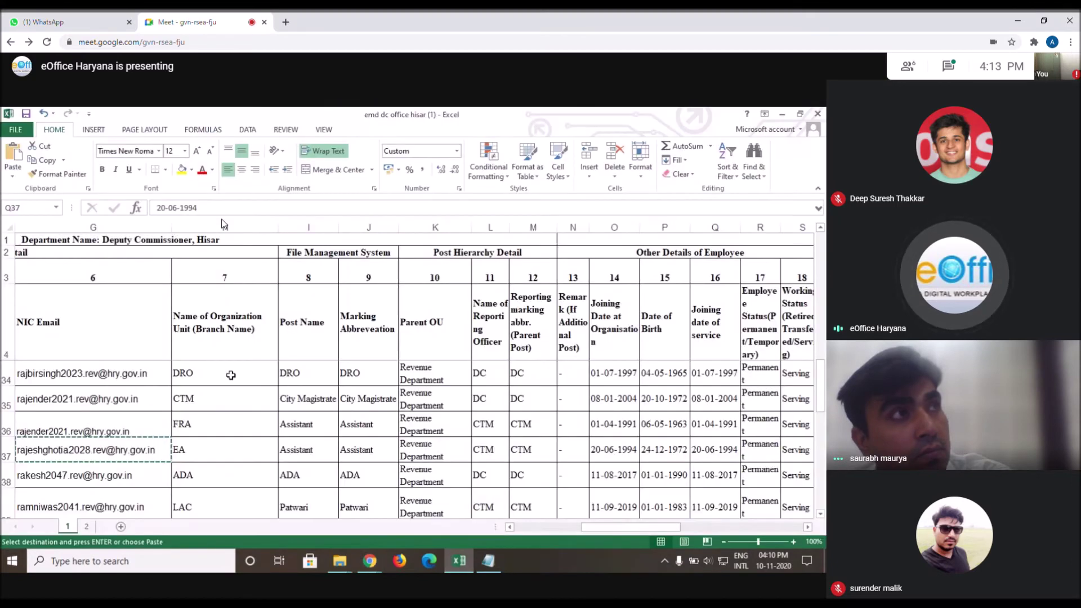
pyautogui.click(61, 402)
pyautogui.scroll(4, 140, 399)
pyautogui.scroll(6, 140, 399)
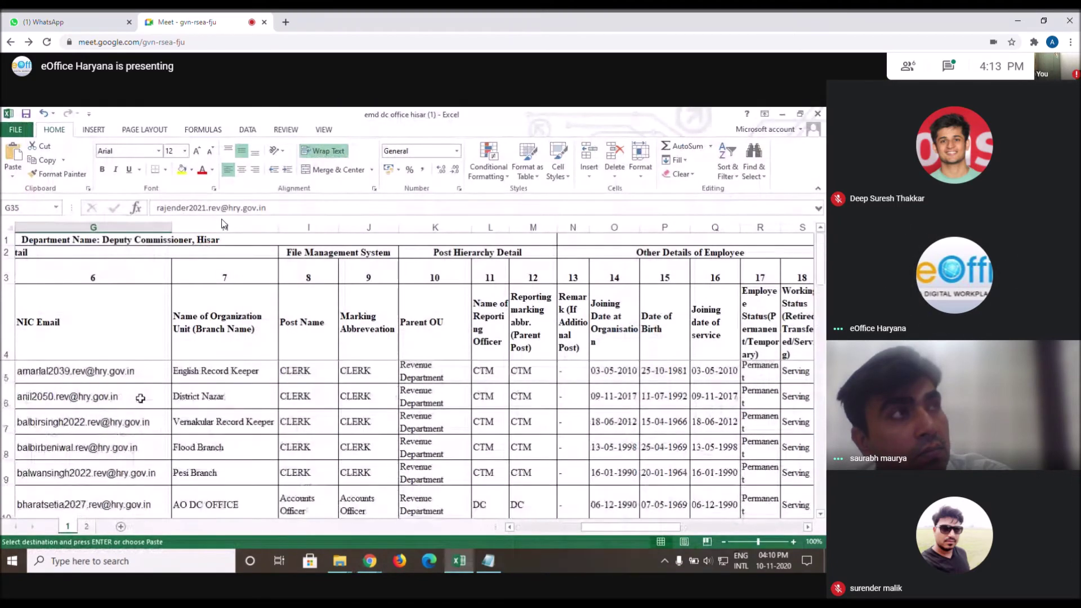
pyautogui.hotkey('ctrl', 'f')
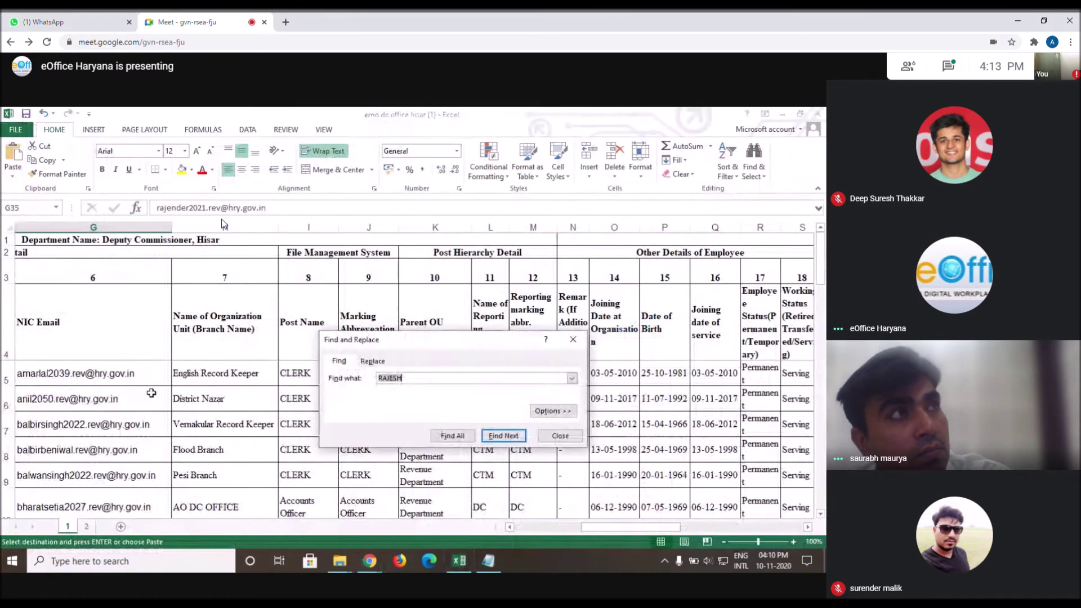
pyautogui.write('SEWA')
pyautogui.press('Return')
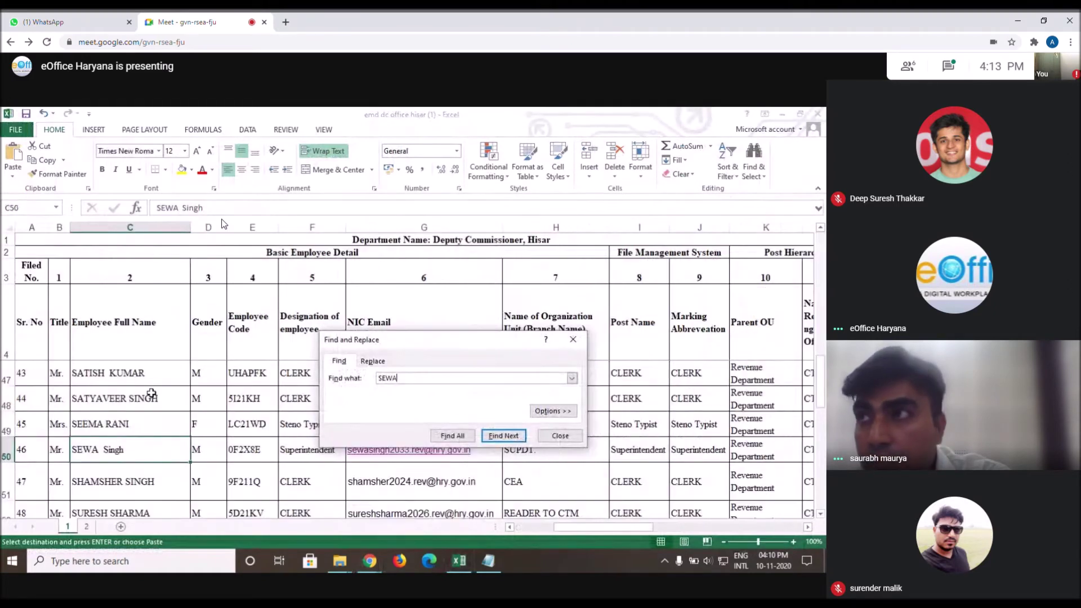
pyautogui.click(573, 342)
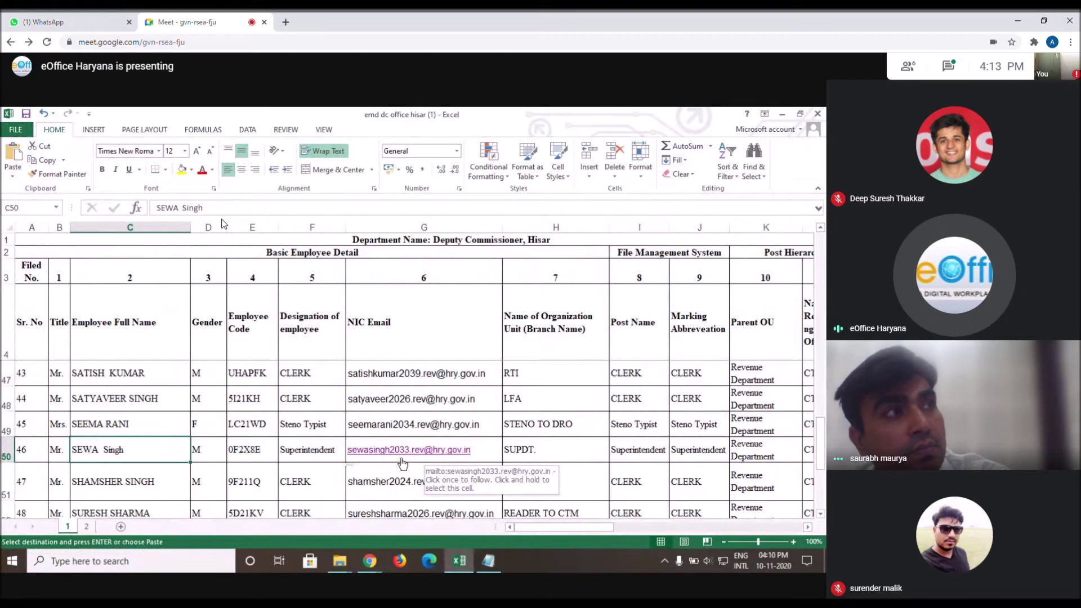
# Copy the superintendent's NIC email from the staff sheet.
pyautogui.click(524, 450)
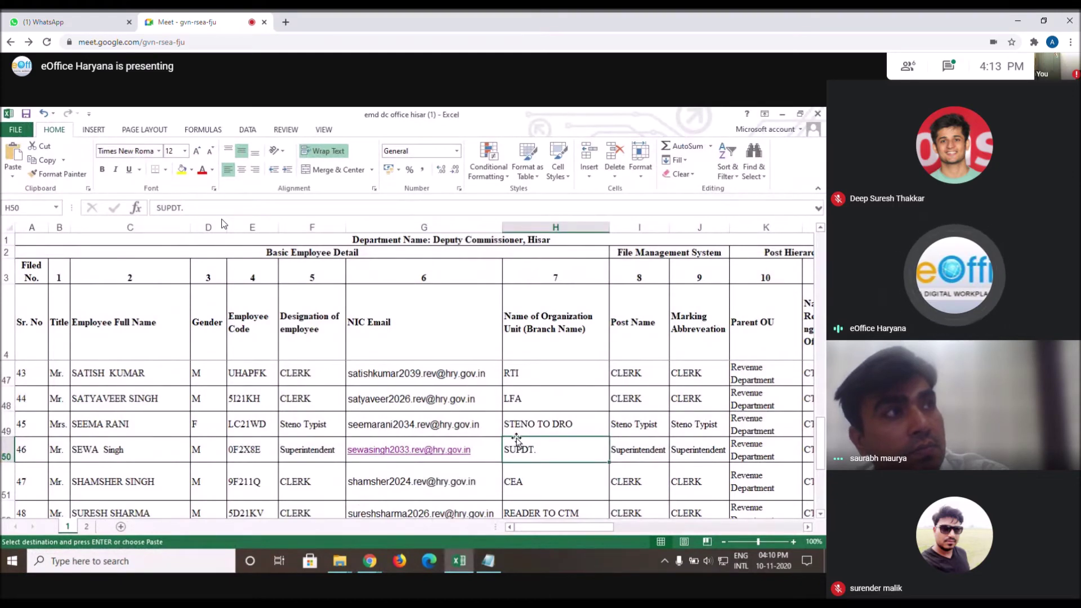
pyautogui.click(499, 450)
pyautogui.hotkey('ctrl', 'c')
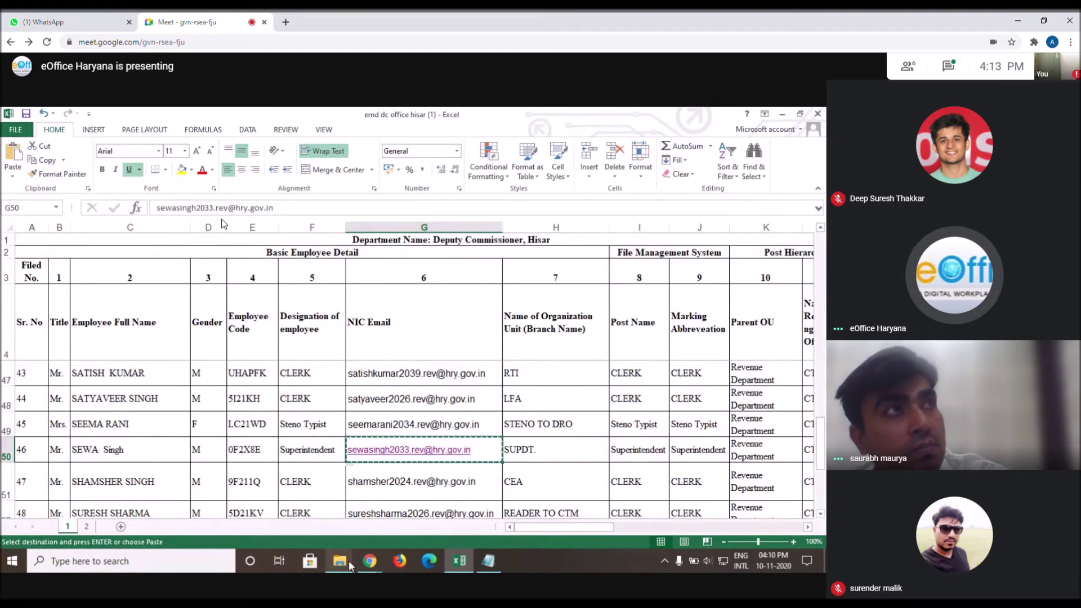
pyautogui.moveTo(370, 561)
pyautogui.click(343, 507)
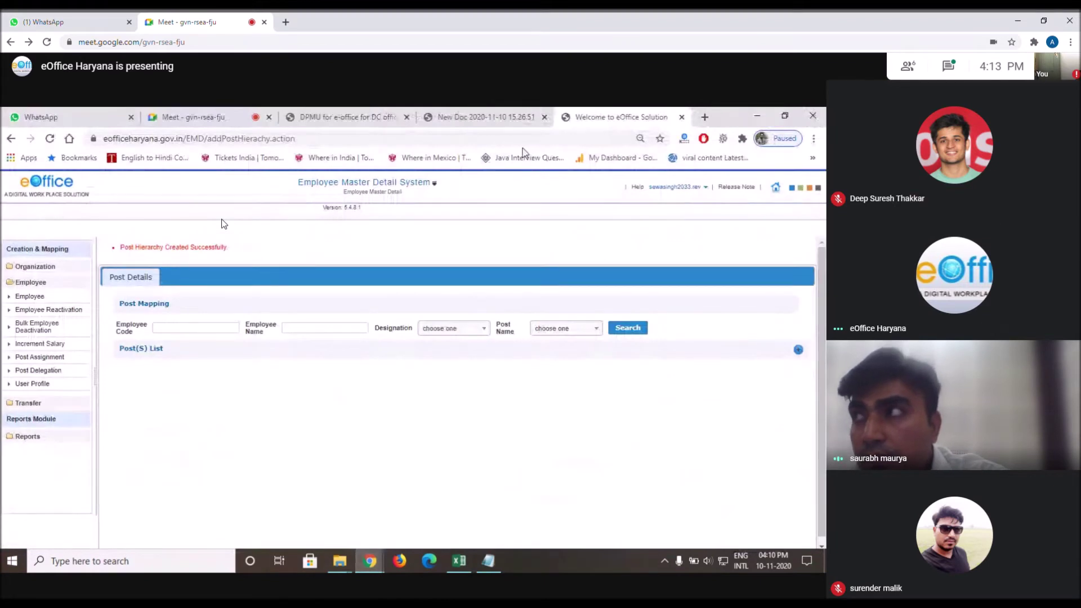
pyautogui.click(192, 117)
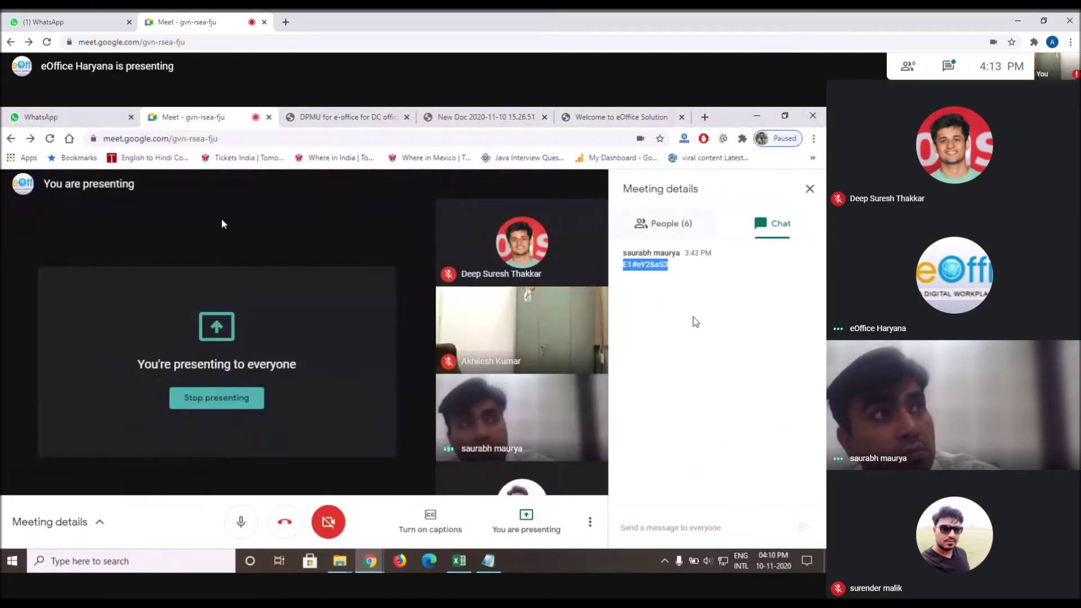
pyautogui.click(669, 523)
pyautogui.hotkey('ctrl', 'v')
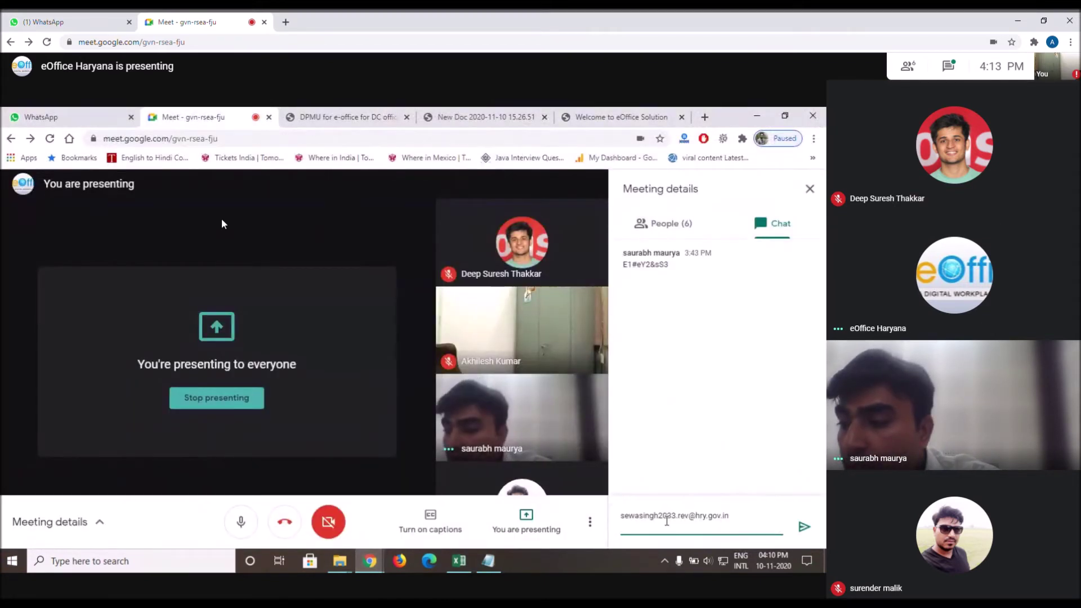
pyautogui.press('BackSpace')
pyautogui.press('BackSpace')
pyautogui.press('BackSpace')
pyautogui.press('BackSpace')
pyautogui.press('BackSpace')
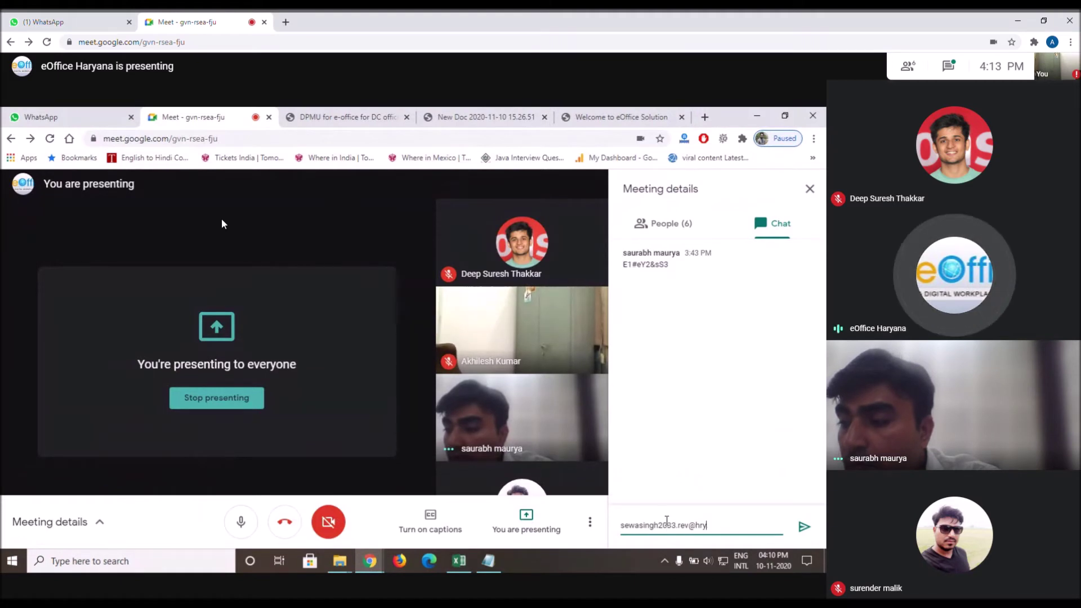
pyautogui.press('BackSpace')
pyautogui.press('BackSpace')
pyautogui.press('BackSpace')
pyautogui.press('BackSpace')
pyautogui.press('Return')
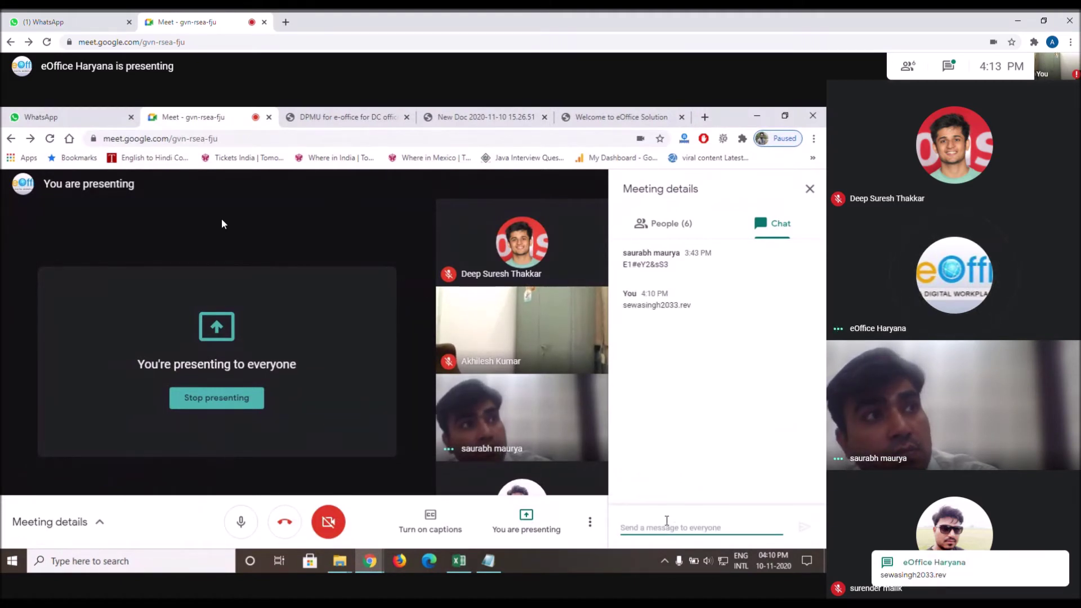
pyautogui.doubleClick(627, 264)
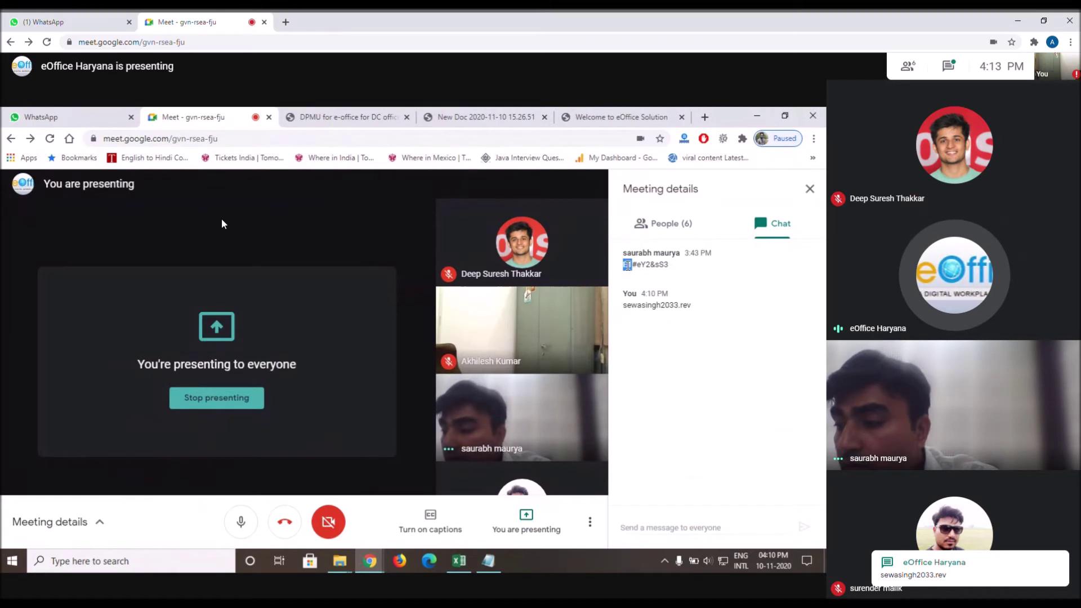
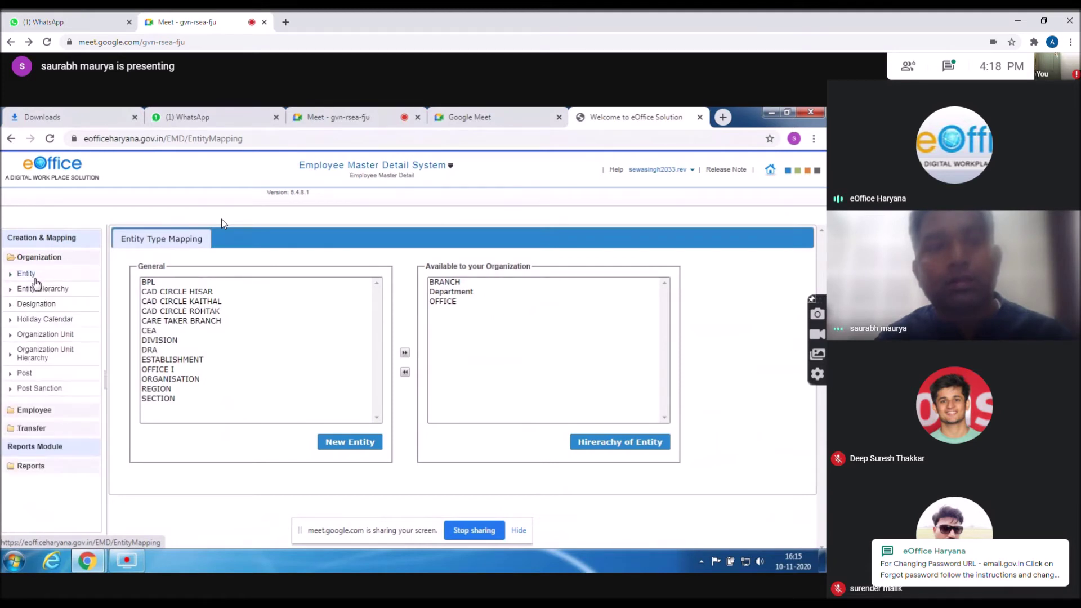
# Start a new organisation unit with the English name MA BRANCH, skip the Hindi and regional names, and proceed to the English organisation code.
pyautogui.click(37, 338)
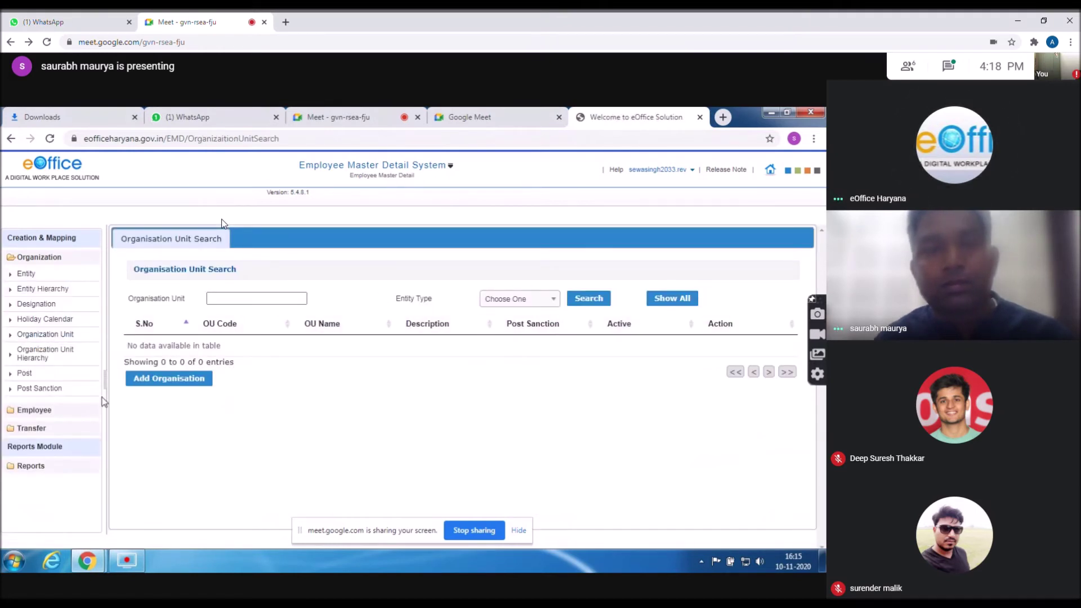
pyautogui.click(210, 379)
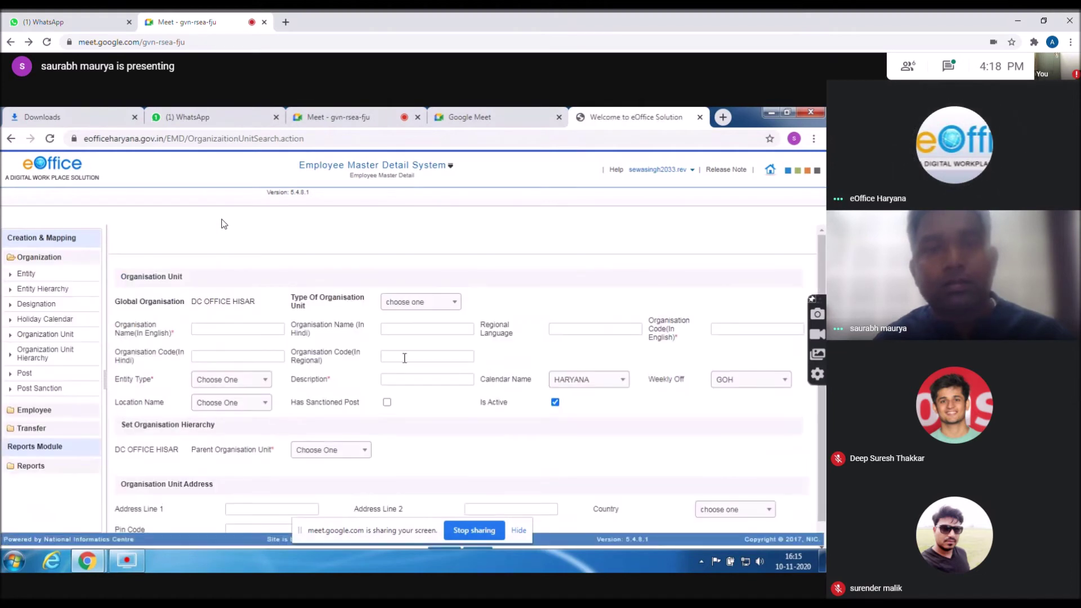
pyautogui.click(436, 303)
pyautogui.click(216, 327)
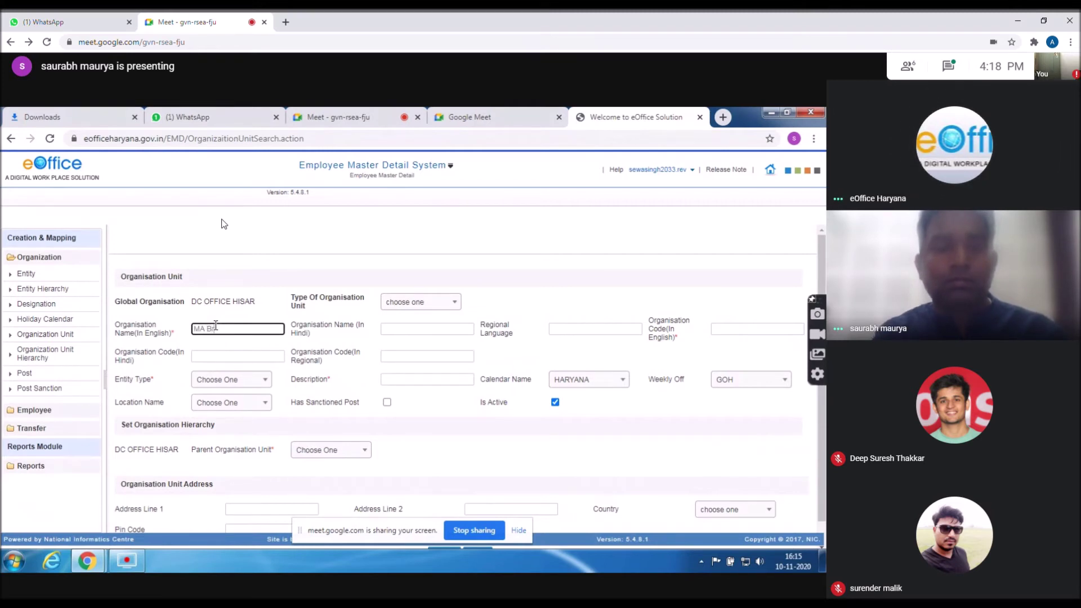
pyautogui.click(445, 331)
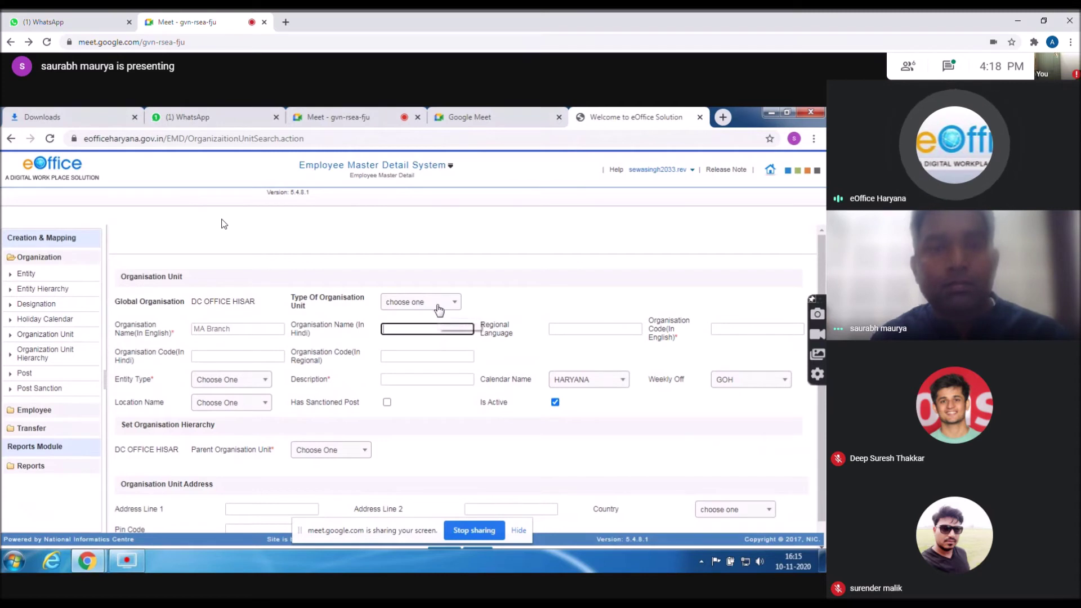
pyautogui.doubleClick(218, 329)
pyautogui.write('BRANCH')
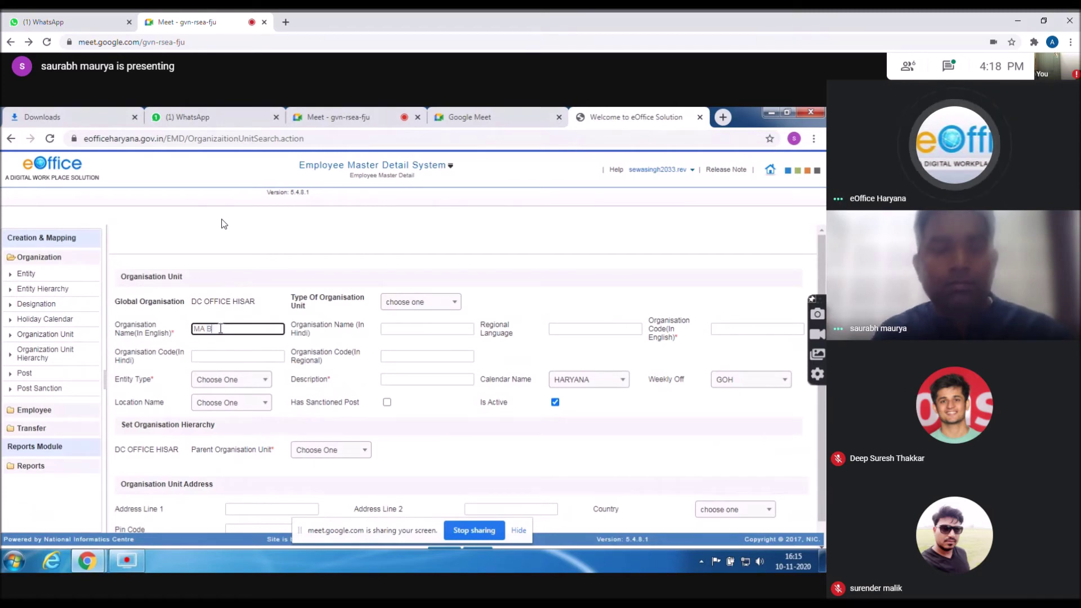
pyautogui.click(445, 303)
pyautogui.click(445, 303)
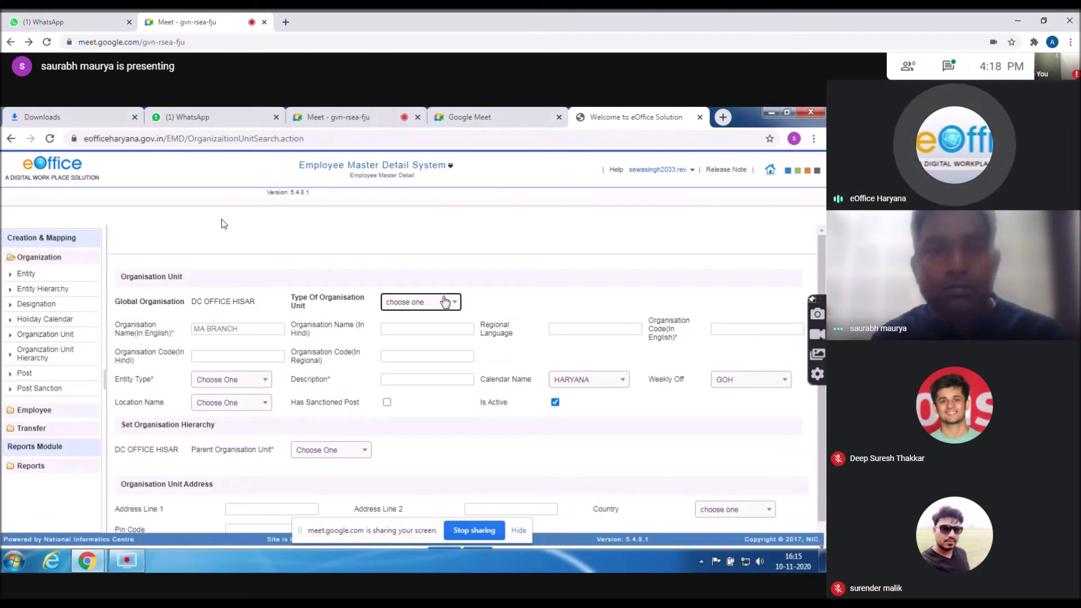
pyautogui.click(411, 331)
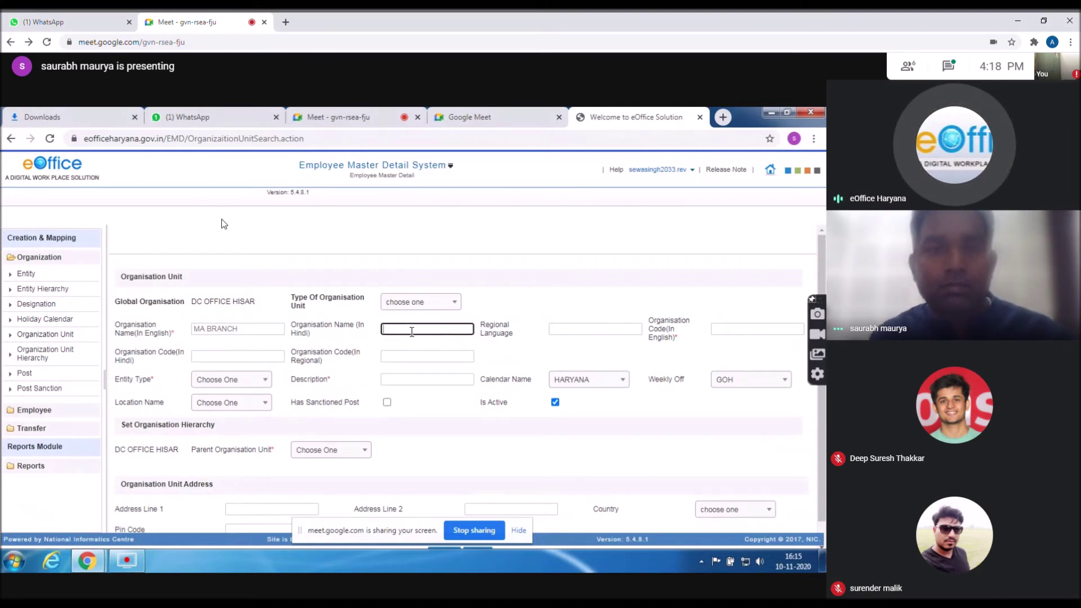
pyautogui.press('Tab')
pyautogui.press('Tab')
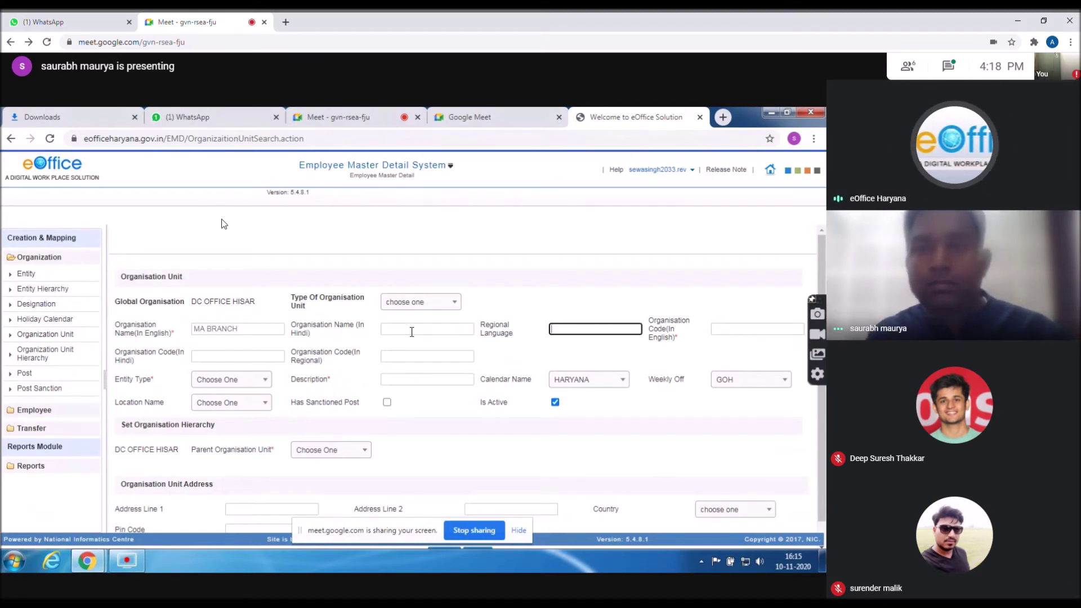
pyautogui.press('Tab')
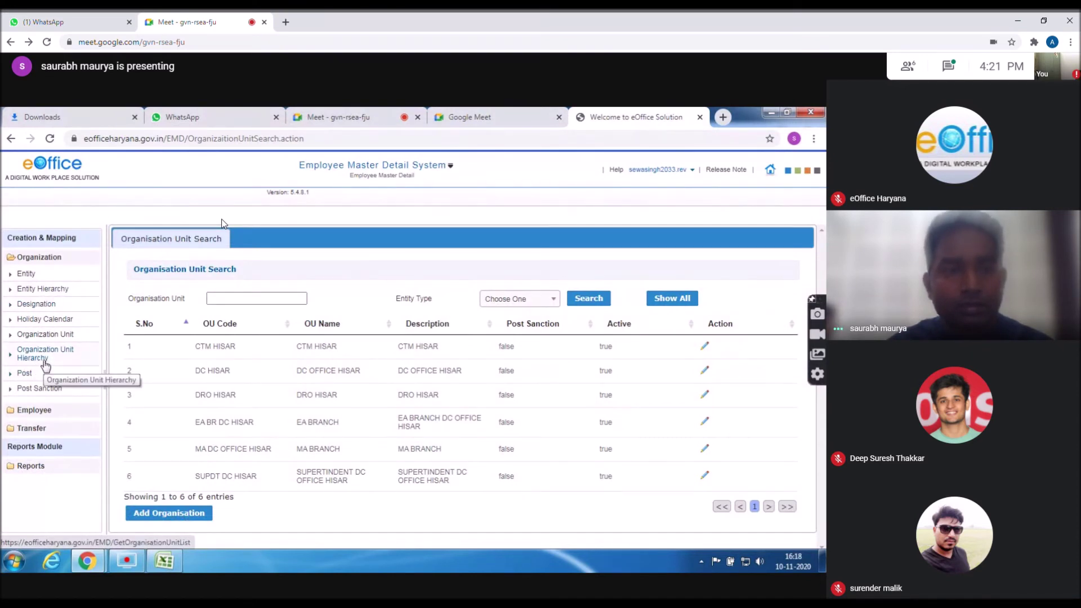
# Look at the Organization Unit Hierarchy and the designations mapped to the organisation.
pyautogui.click(45, 362)
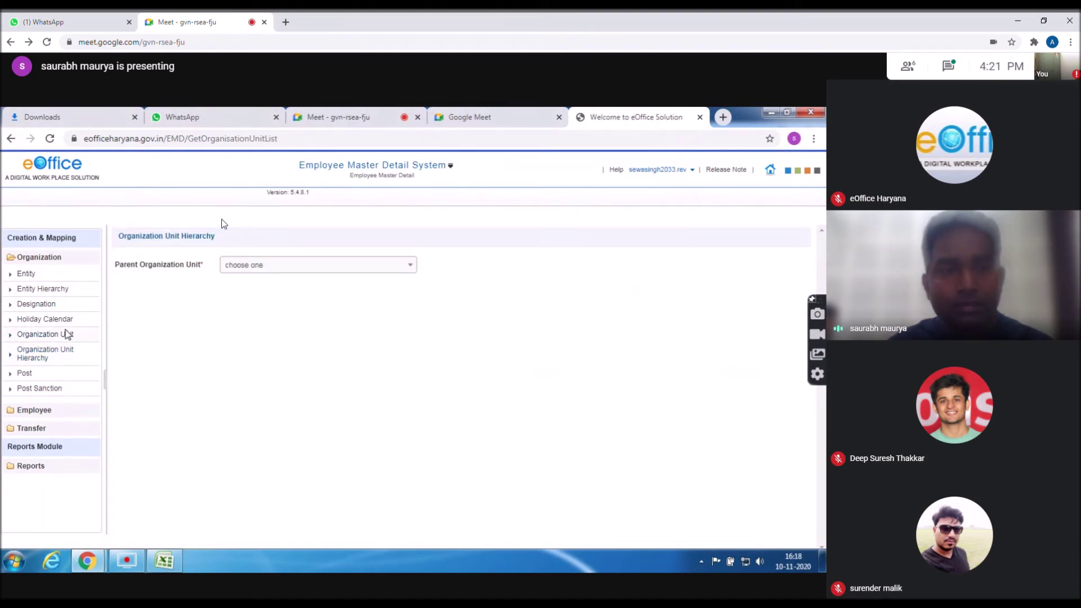
pyautogui.click(48, 305)
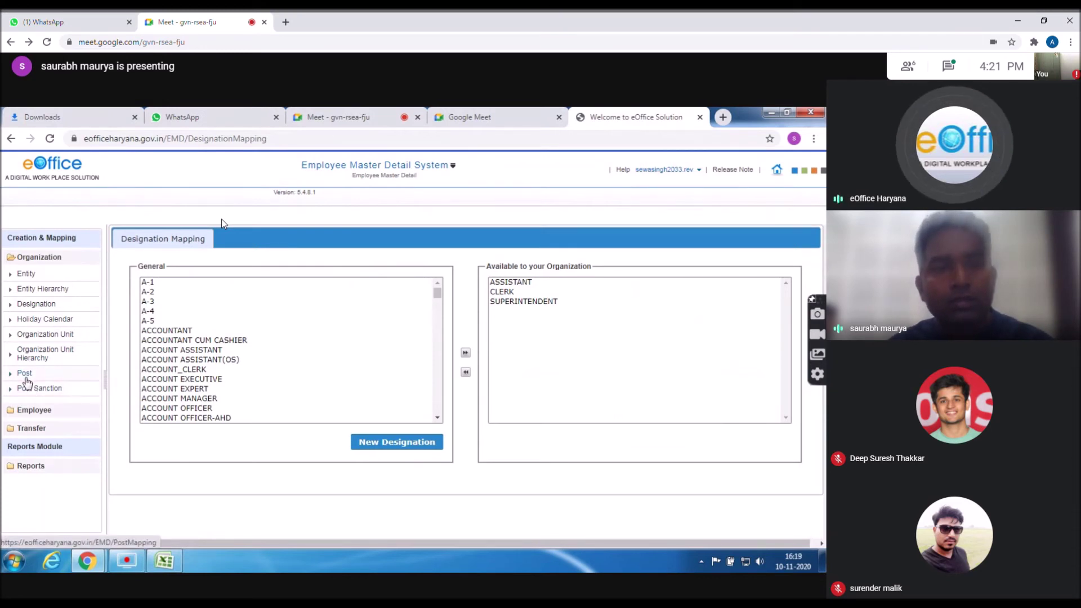
# Open the post mapping and look through the general post list for posts beginning with M.
pyautogui.click(25, 378)
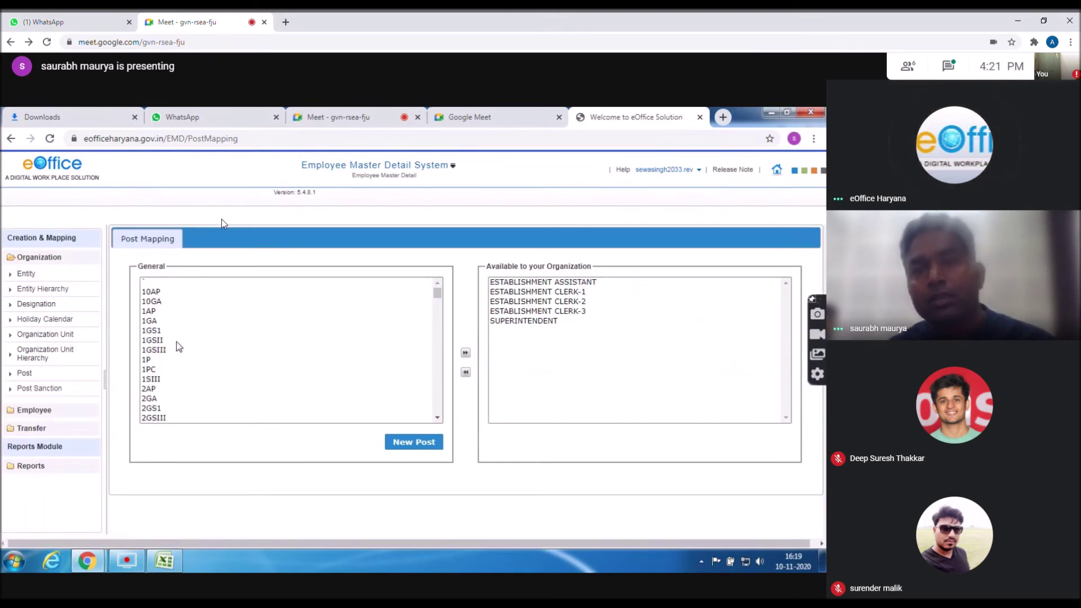
pyautogui.click(182, 342)
pyautogui.press('m')
pyautogui.press('m')
pyautogui.press('m')
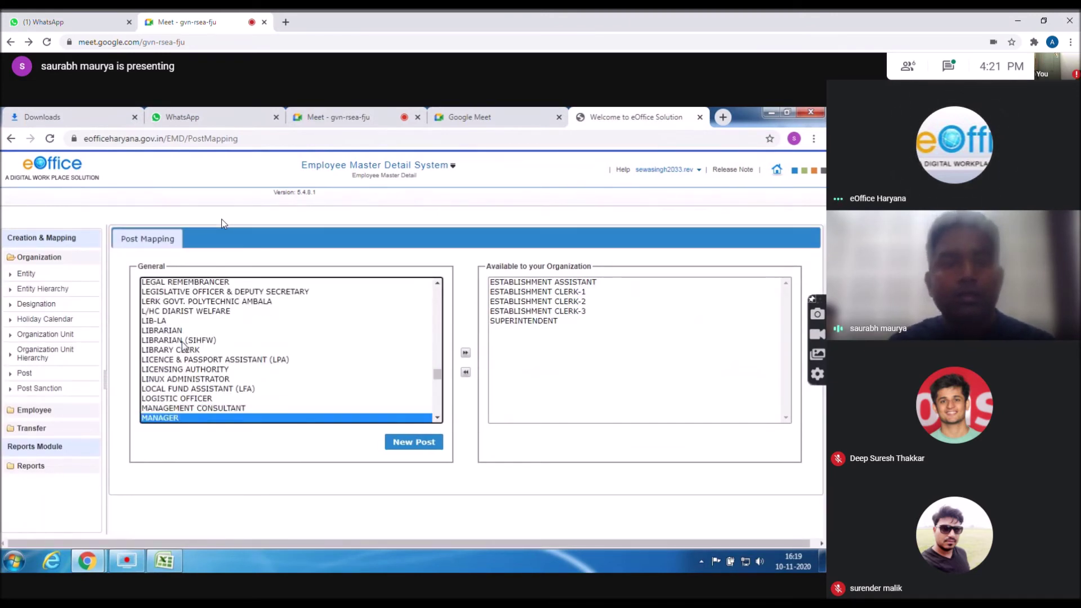
pyautogui.press('m')
pyautogui.press('m')
pyautogui.press('m')
pyautogui.press('m')
pyautogui.press('m')
pyautogui.press('m')
pyautogui.press('m')
pyautogui.press('m')
pyautogui.press('m')
pyautogui.press('m')
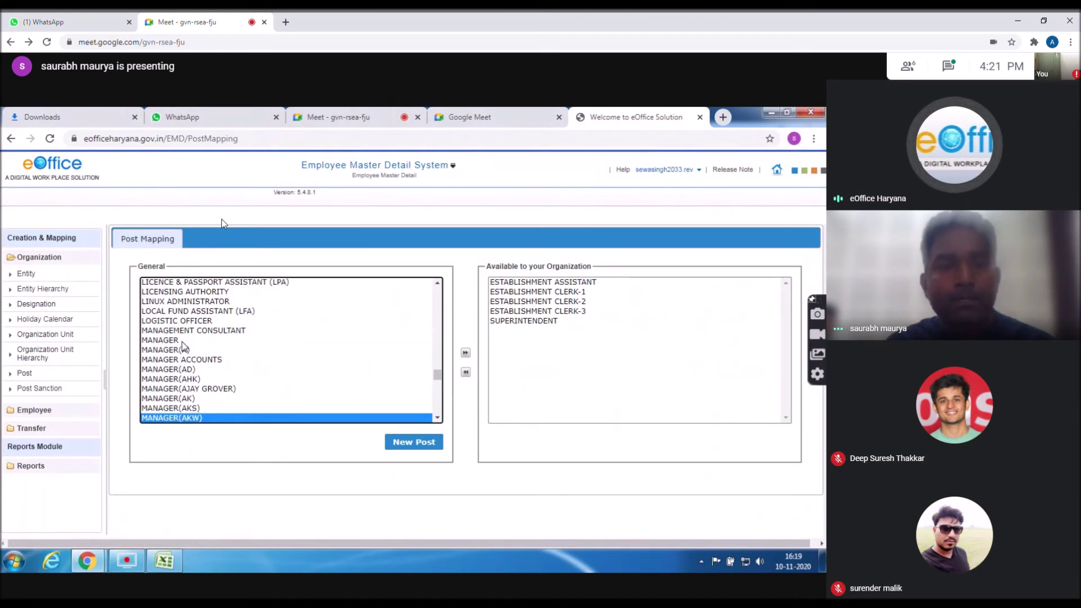
pyautogui.press('m')
pyautogui.press('m')
pyautogui.press('m')
pyautogui.press('m')
pyautogui.press('m')
pyautogui.press('m')
pyautogui.press('m')
pyautogui.press('m')
pyautogui.press('m')
pyautogui.press('m')
pyautogui.press('m')
pyautogui.press('m')
pyautogui.press('m')
pyautogui.press('m')
pyautogui.press('m')
pyautogui.press('m')
pyautogui.press('m')
pyautogui.press('m')
pyautogui.press('m')
pyautogui.press('m')
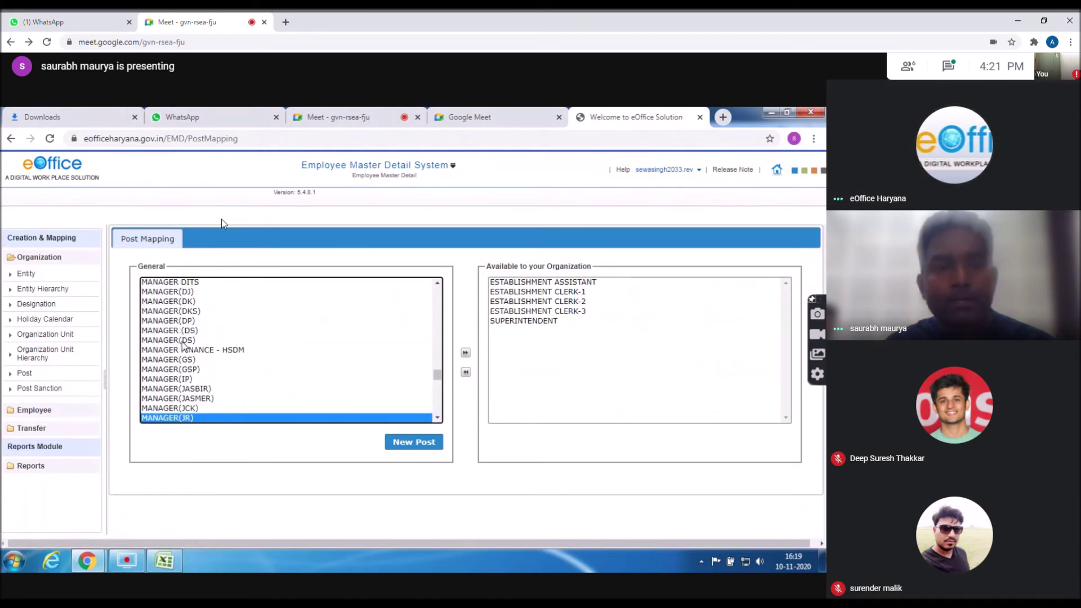
pyautogui.press('m')
pyautogui.press('m')
pyautogui.press('m')
pyautogui.press('m')
pyautogui.press('m')
pyautogui.press('m')
pyautogui.press('m')
pyautogui.press('m')
pyautogui.press('m')
pyautogui.press('m')
pyautogui.press('m')
pyautogui.press('m')
pyautogui.press('m')
pyautogui.press('m')
pyautogui.press('m')
pyautogui.press('m')
pyautogui.press('m')
pyautogui.press('m')
pyautogui.press('m')
pyautogui.press('m')
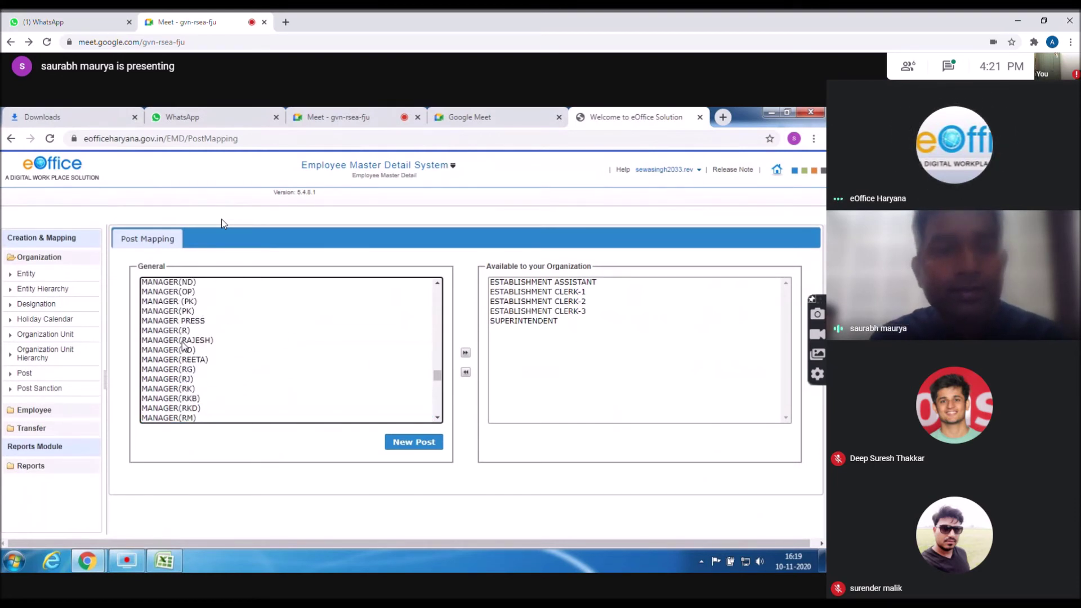
pyautogui.press('m')
pyautogui.press('m')
pyautogui.press('m')
pyautogui.press('m')
pyautogui.press('m')
pyautogui.press('m')
pyautogui.press('m')
pyautogui.press('m')
pyautogui.press('m')
pyautogui.press('m')
pyautogui.press('m')
pyautogui.press('m')
pyautogui.press('m')
pyautogui.press('m')
pyautogui.press('m')
pyautogui.press('m')
pyautogui.press('m')
pyautogui.press('m')
pyautogui.press('m')
pyautogui.press('m')
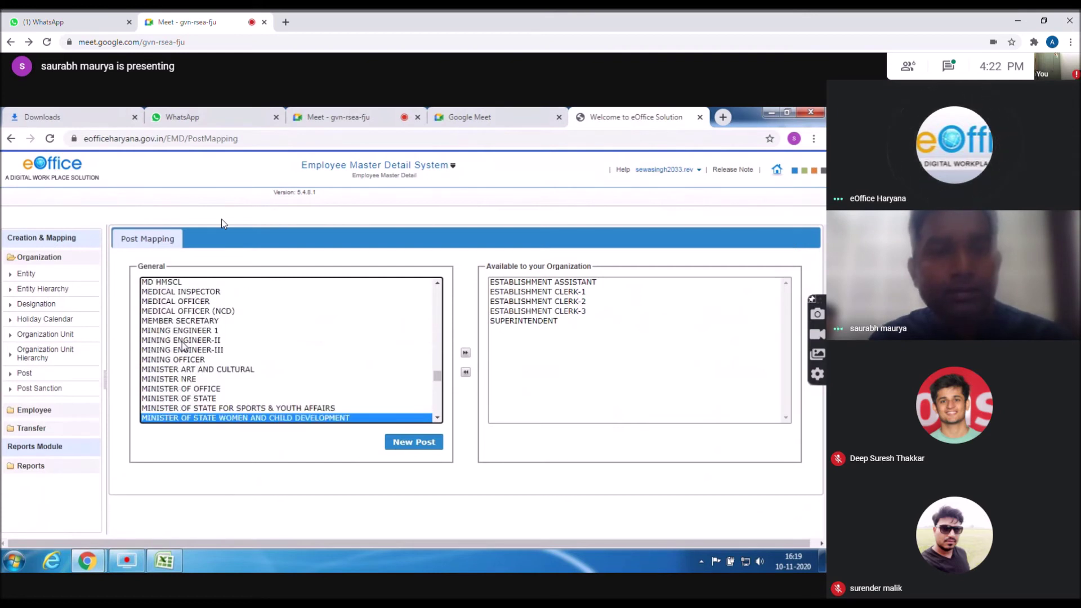
pyautogui.press('Up')
pyautogui.press('Up')
pyautogui.press('Up')
pyautogui.press('Up')
pyautogui.press('Up')
pyautogui.press('Up')
pyautogui.press('Up')
pyautogui.press('Up')
pyautogui.press('Up')
pyautogui.press('Up')
pyautogui.press('Up')
pyautogui.press('Up')
pyautogui.press('Up')
pyautogui.press('Up')
pyautogui.press('Up')
pyautogui.press('Up')
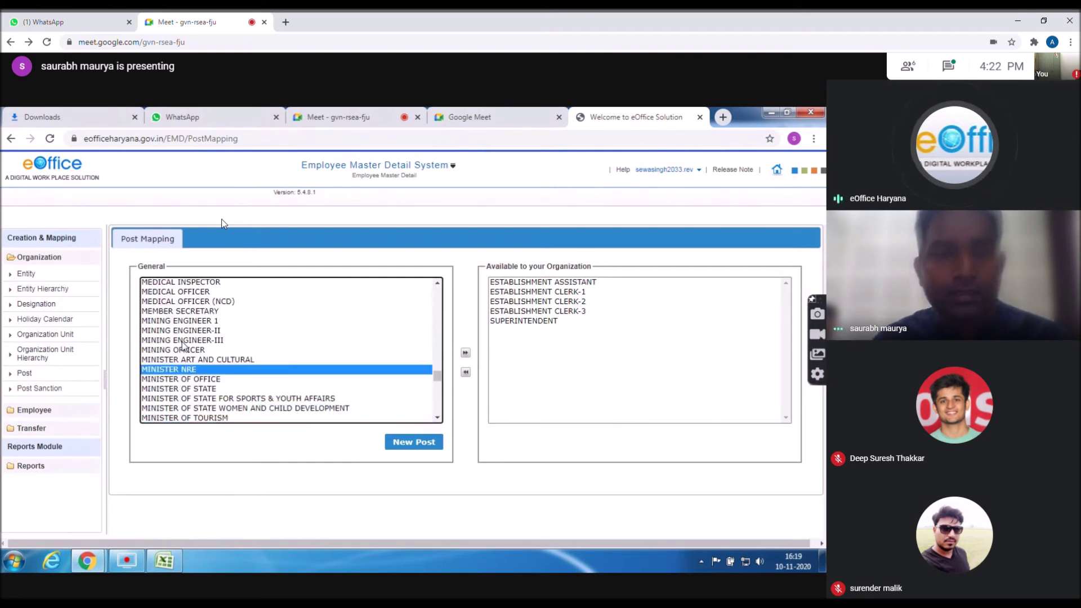
pyautogui.press('Up')
pyautogui.press('Up')
pyautogui.press('Up')
pyautogui.press('Up')
pyautogui.press('Up')
pyautogui.press('Up')
pyautogui.press('Up')
pyautogui.press('Up')
pyautogui.press('Up')
pyautogui.press('Up')
pyautogui.press('Up')
pyautogui.press('Up')
pyautogui.press('Up')
pyautogui.press('Down')
pyautogui.press('Down')
pyautogui.press('Down')
pyautogui.press('Down')
pyautogui.press('Down')
pyautogui.press('Down')
pyautogui.press('Down')
pyautogui.press('Down')
pyautogui.press('Down')
pyautogui.press('Down')
pyautogui.press('Down')
pyautogui.press('Down')
pyautogui.press('Down')
pyautogui.press('Down')
pyautogui.press('Down')
pyautogui.press('Down')
pyautogui.press('Down')
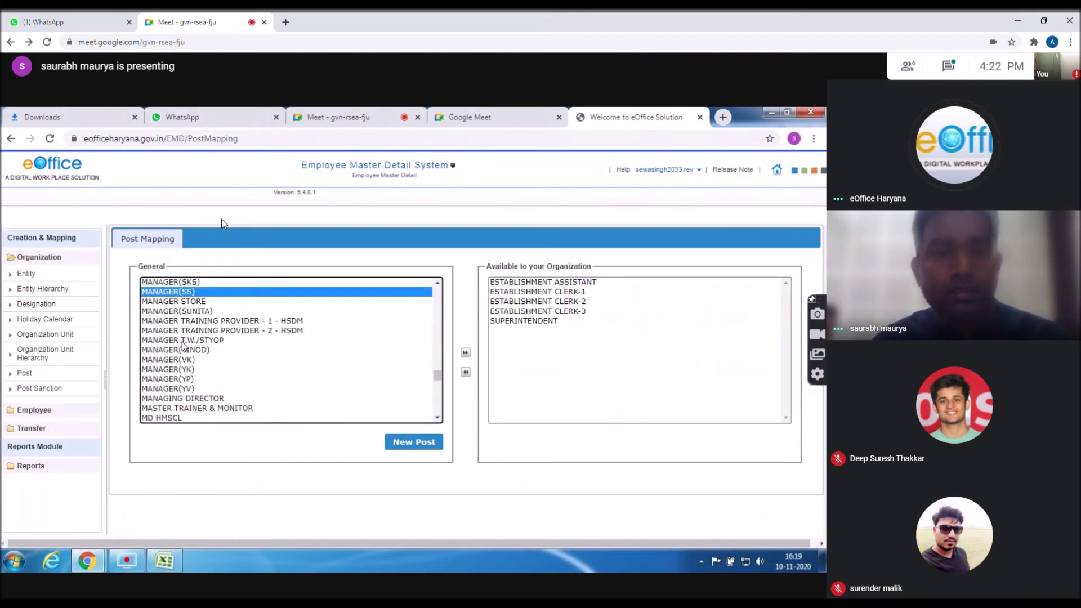
# Start a new post and enter its English name for the miscellaneous assistant, correcting the spelling to MISCELLANEOUS.
pyautogui.click(413, 441)
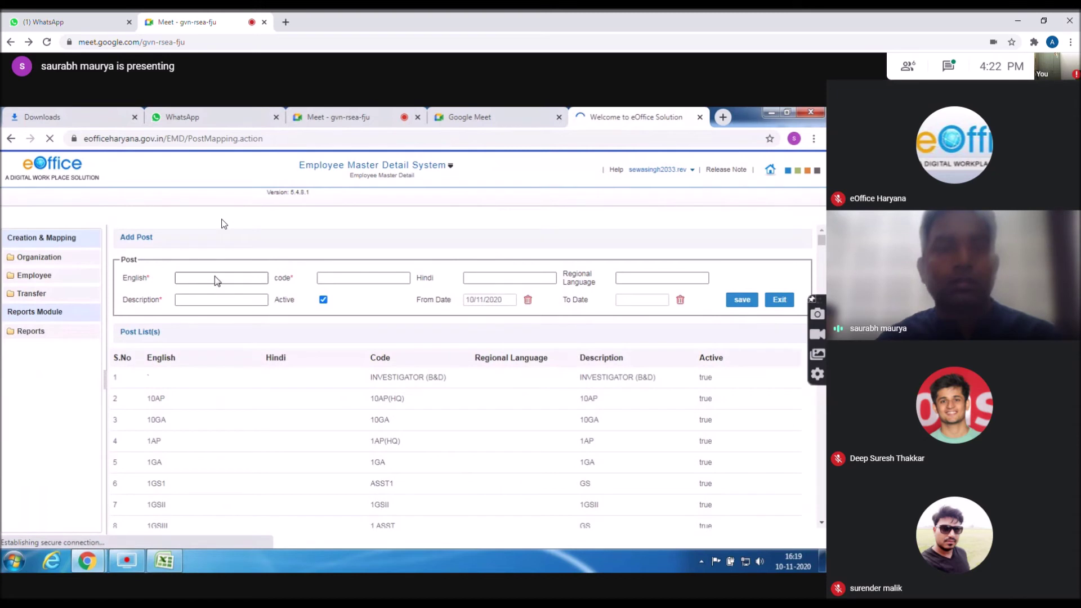
pyautogui.click(216, 277)
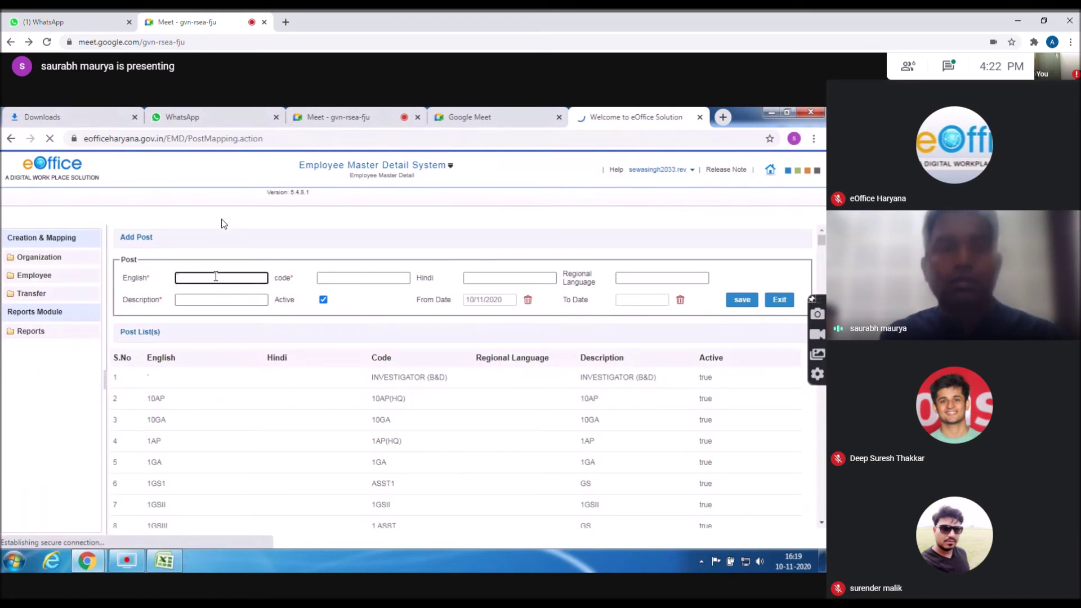
pyautogui.write('m')
pyautogui.press('BackSpace')
pyautogui.write('MISCELLENIOUS')
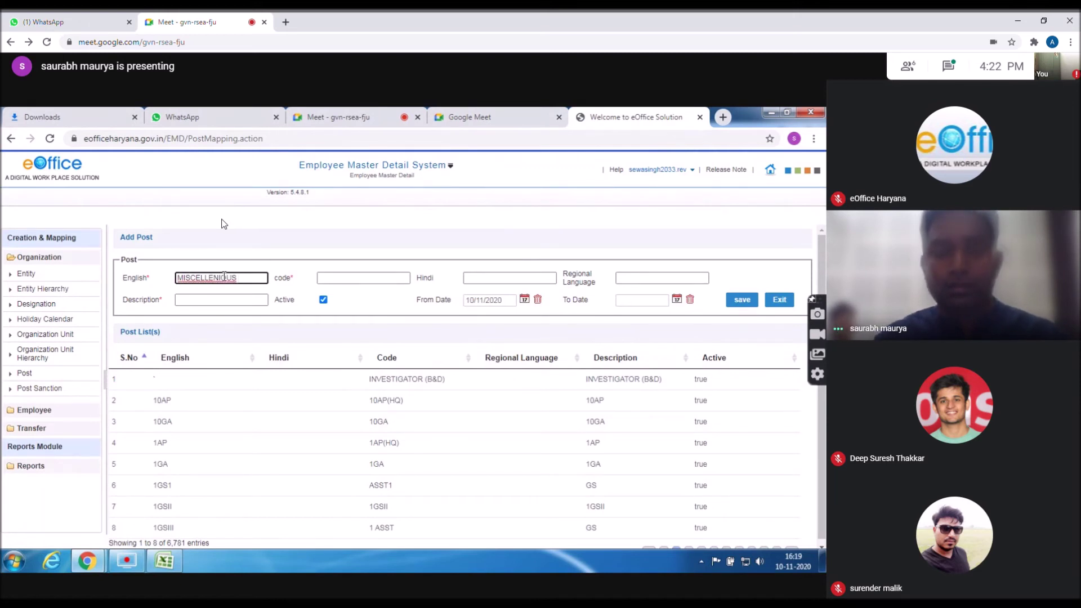
pyautogui.rightClick(224, 277)
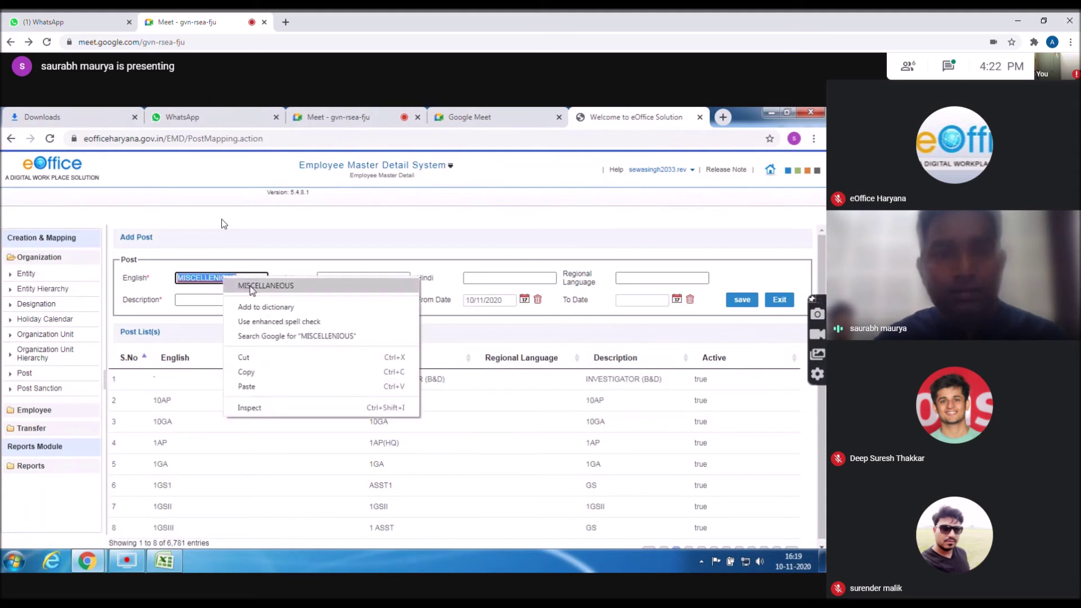
pyautogui.click(252, 286)
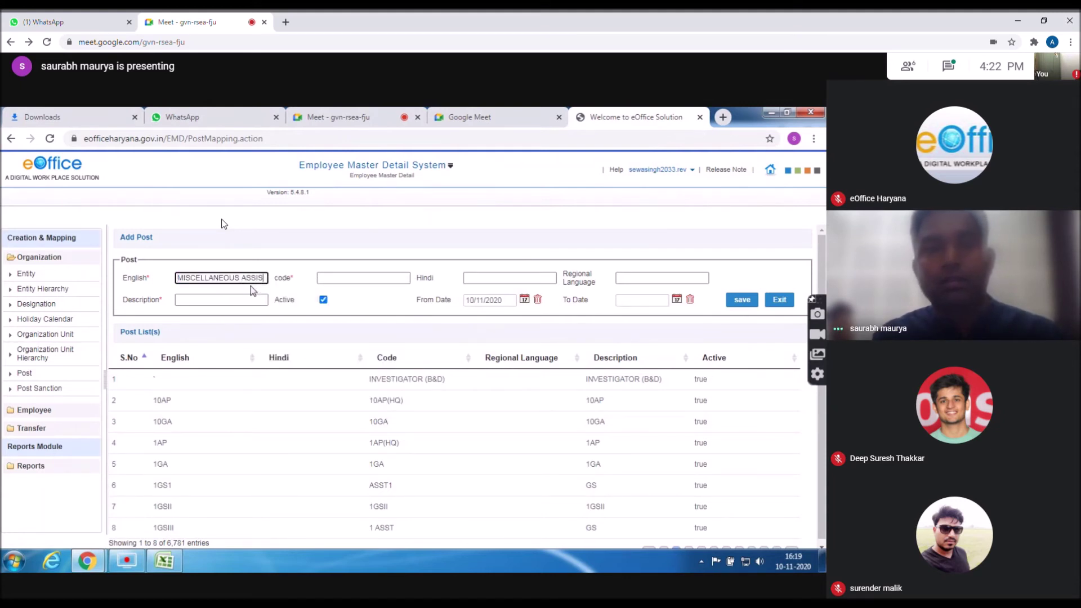
pyautogui.write('T')
# Set the new post's code to MA and its description to MA ASSTT, and save the post.
pyautogui.press('Tab')
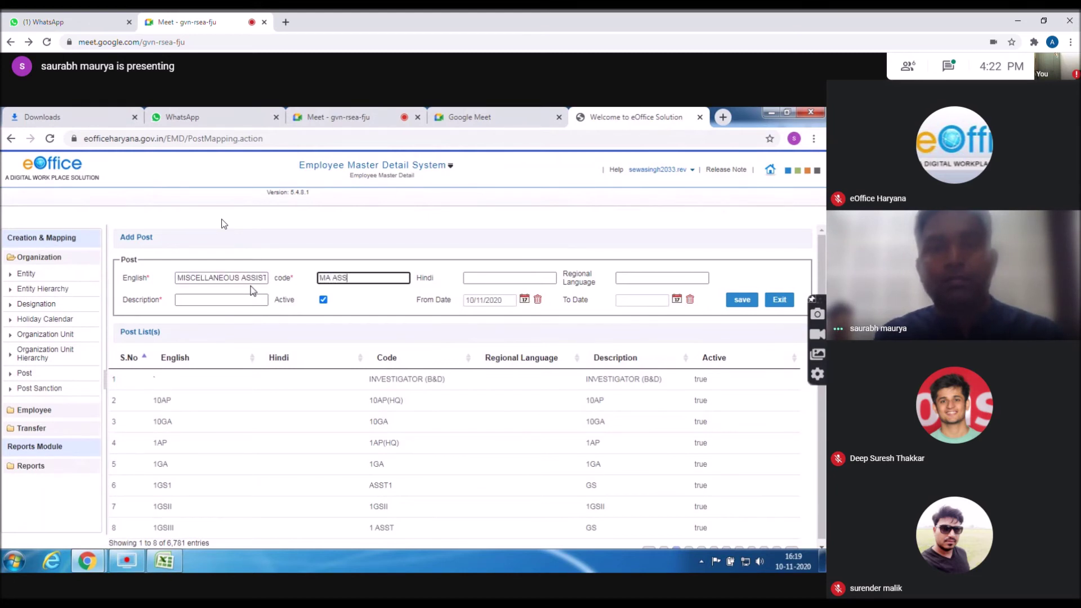
pyautogui.press('Tab')
pyautogui.press('Tab')
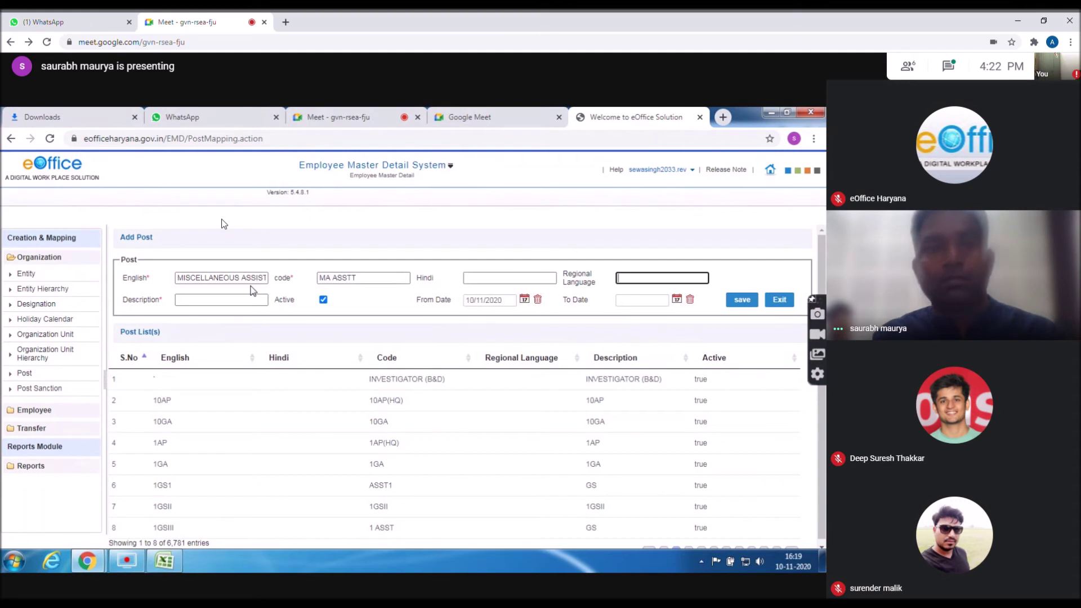
pyautogui.click(351, 278)
pyautogui.click(224, 300)
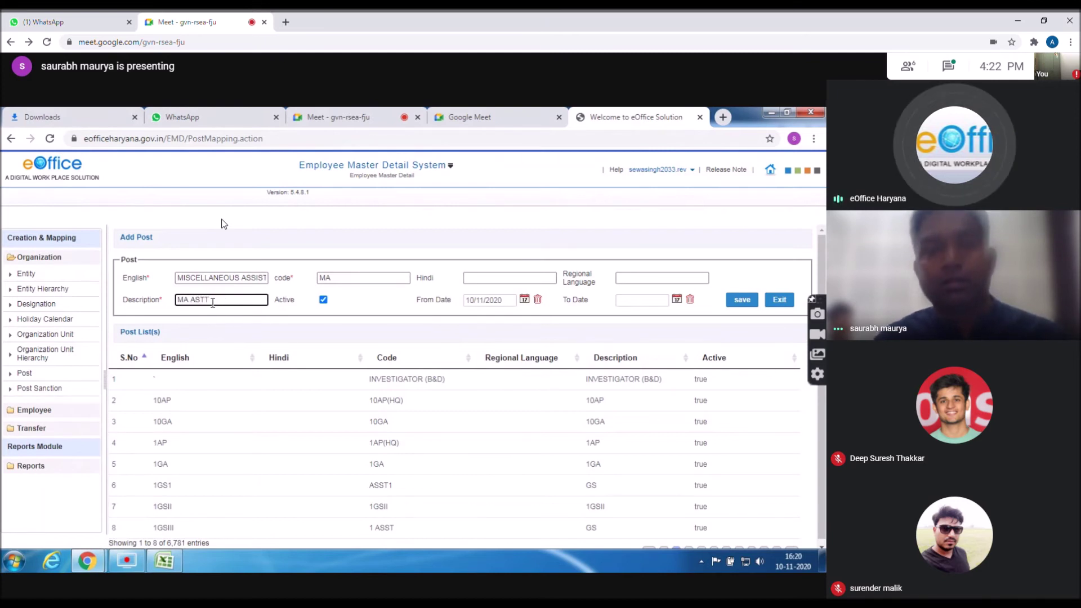
pyautogui.write('SS')
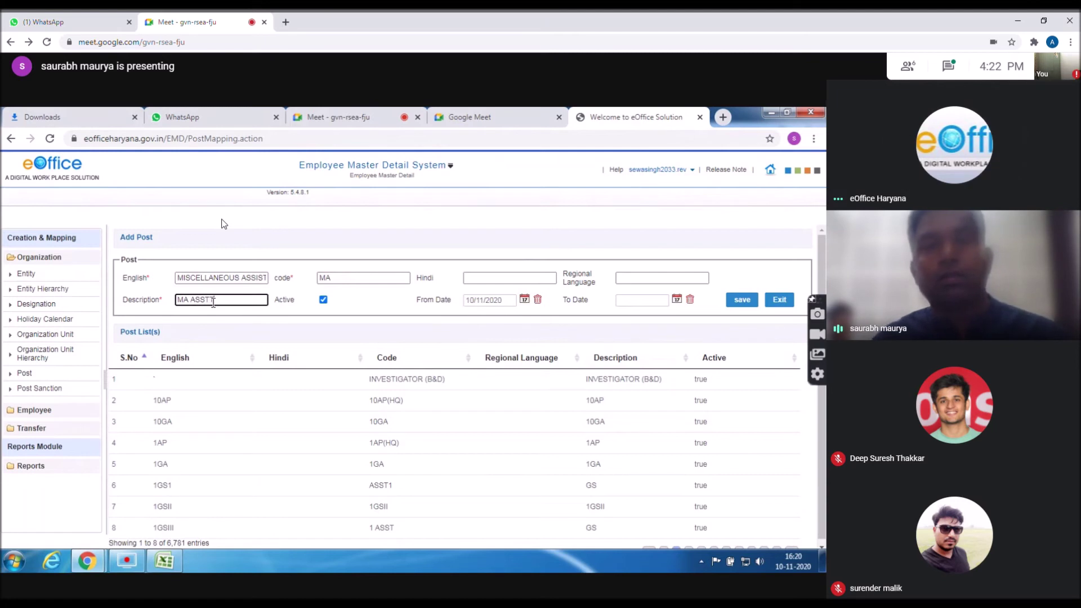
pyautogui.click(751, 300)
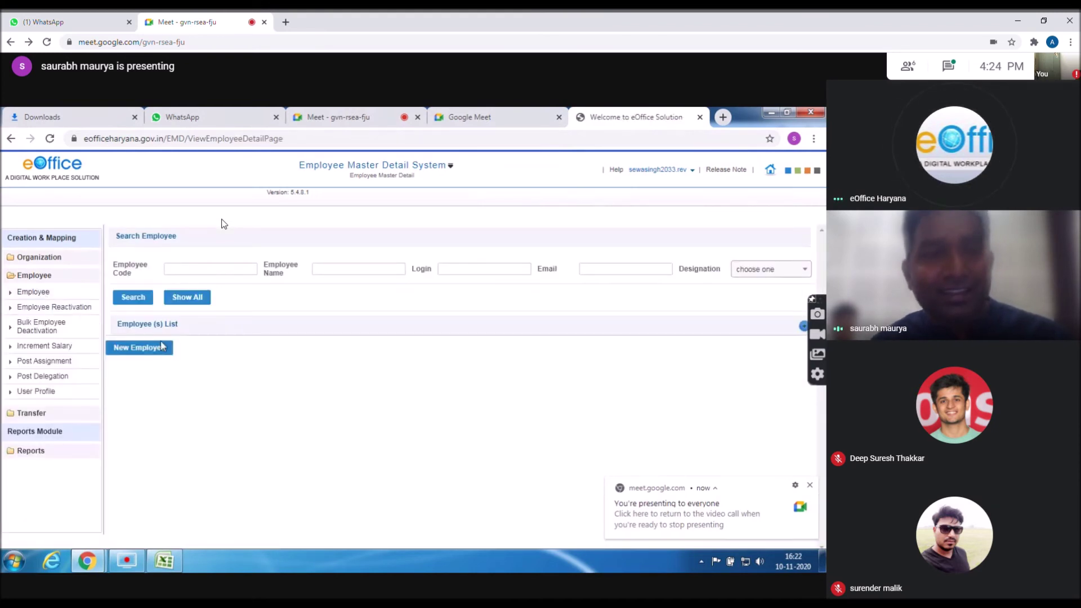
# Start a new employee record with Complete Information and switch to the Excel staff sheet for the employee's details.
pyautogui.click(154, 348)
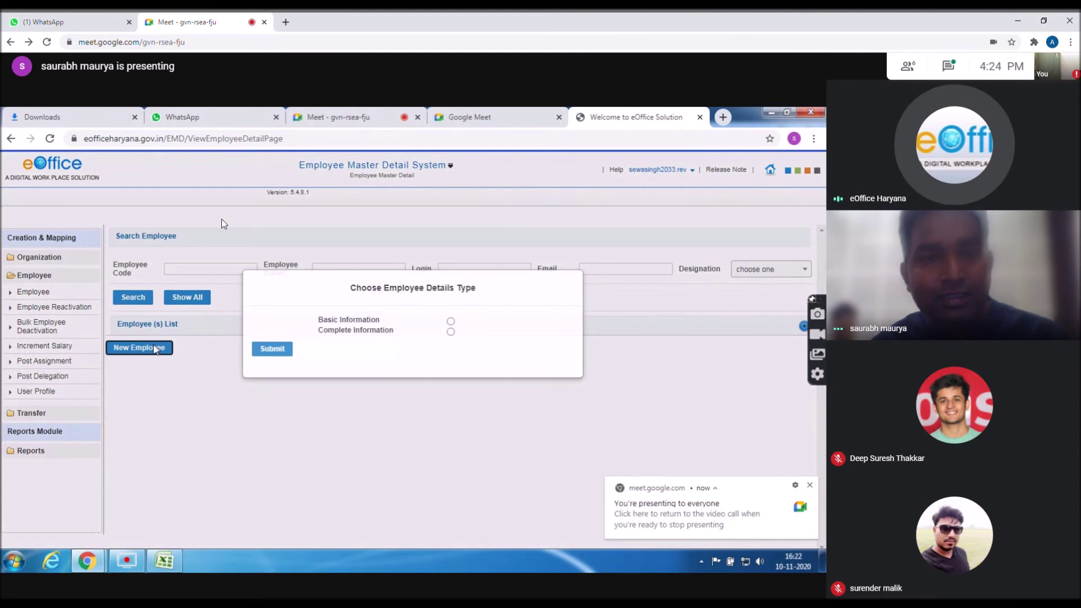
pyautogui.click(450, 331)
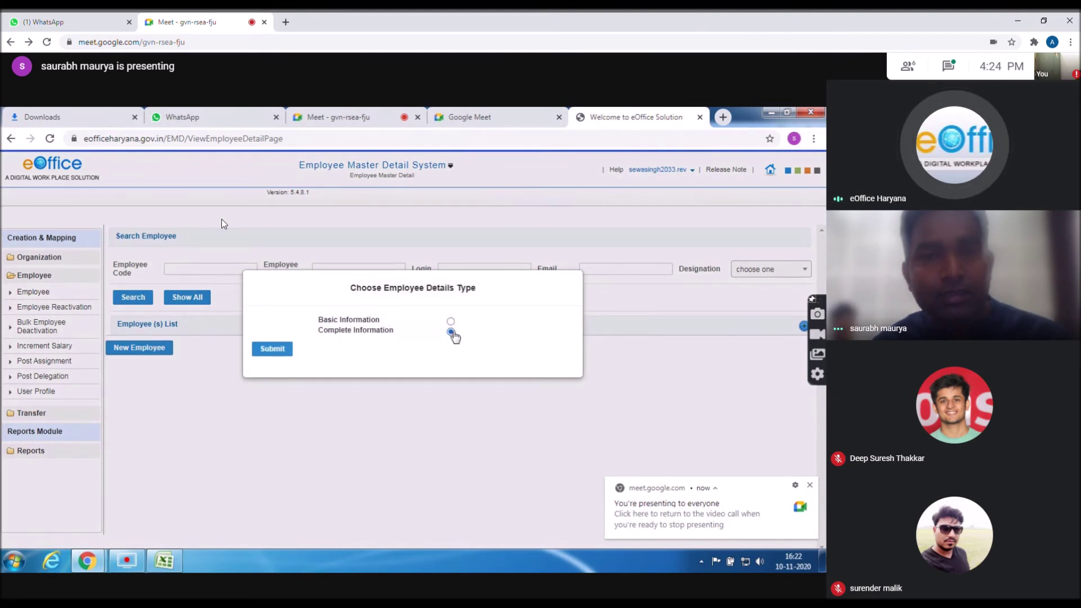
pyautogui.click(273, 350)
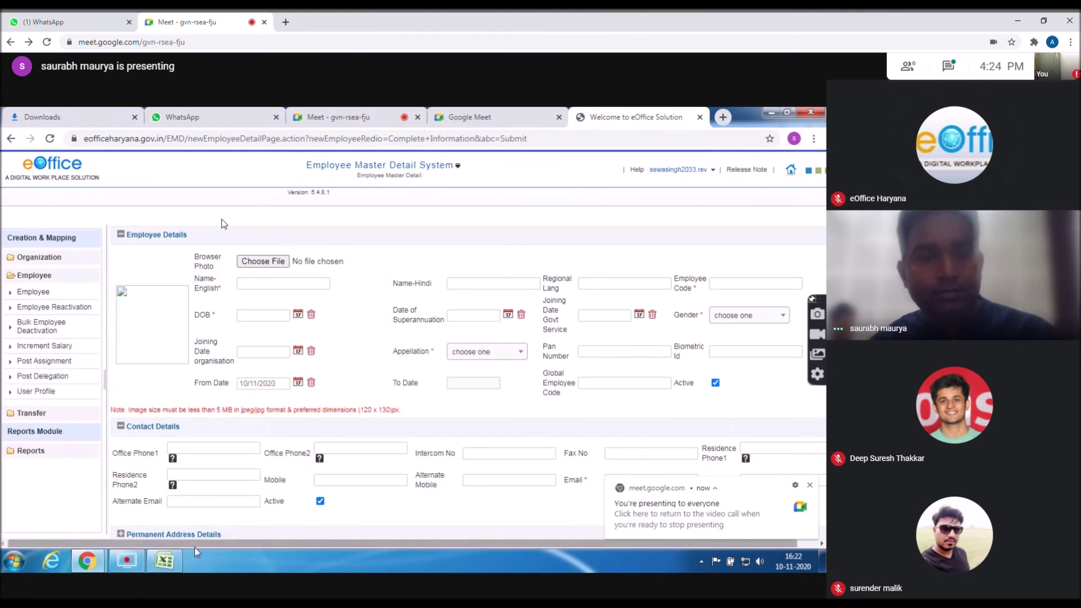
pyautogui.click(166, 566)
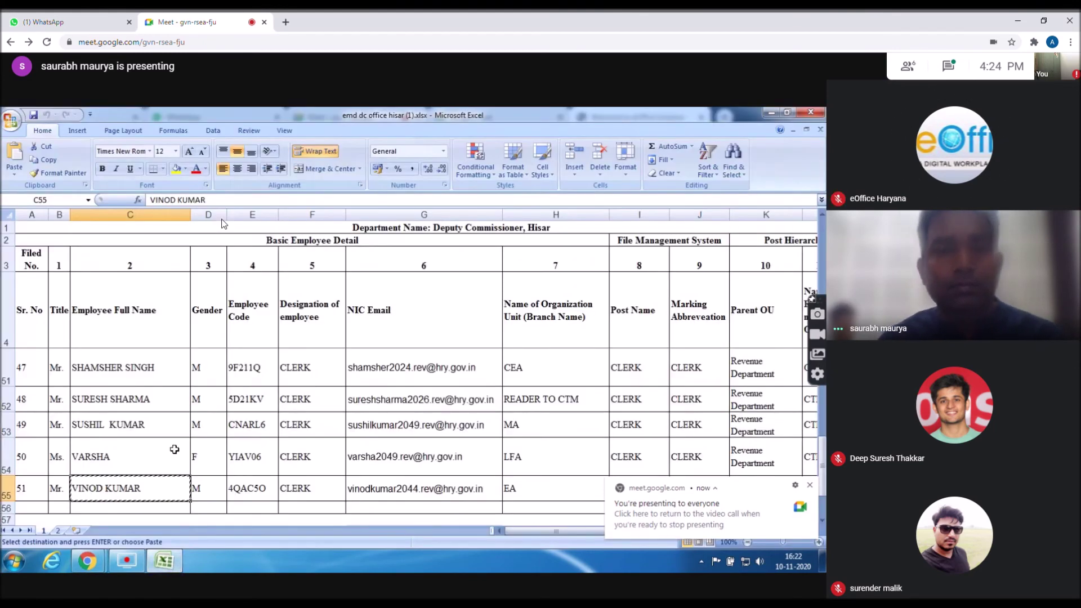
# Copy the MA branch clerk's full name from the staff sheet into the new employee's English name in Chrome.
pyautogui.press('Down')
pyautogui.press('Down')
pyautogui.press('Down')
pyautogui.press('Down')
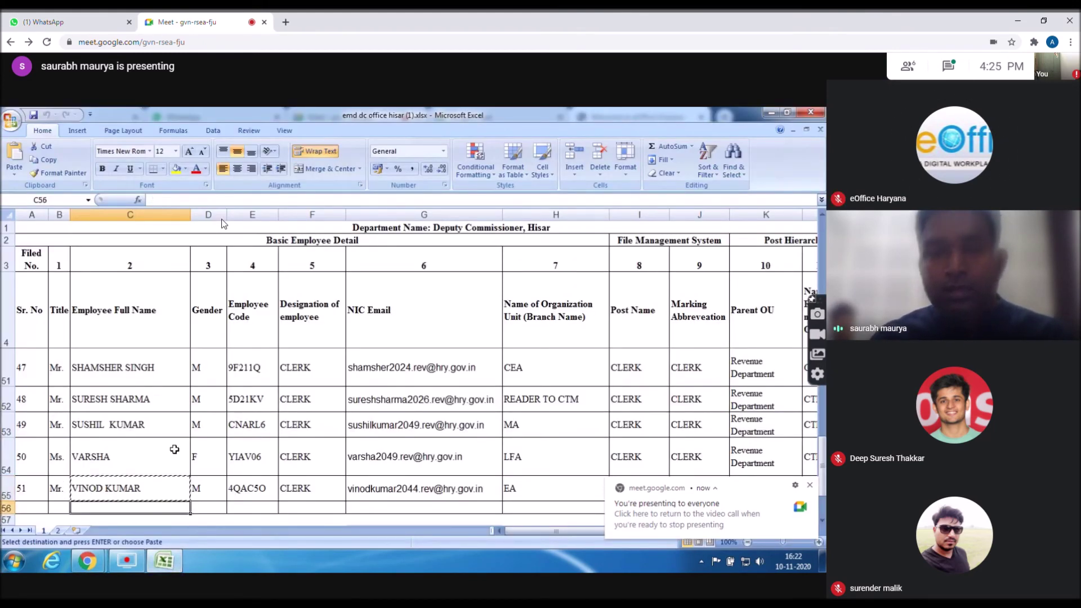
pyautogui.press('Up')
pyautogui.press('Up')
pyautogui.press('Up')
pyautogui.press('Up')
pyautogui.press('Up')
pyautogui.press('Up')
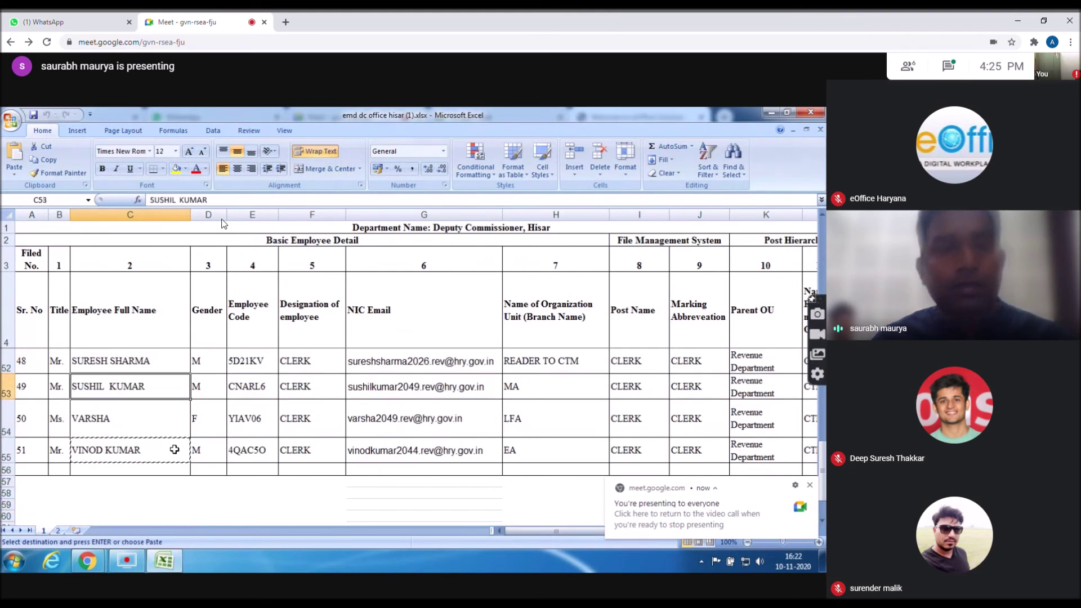
pyautogui.hotkey('ctrl', 'c')
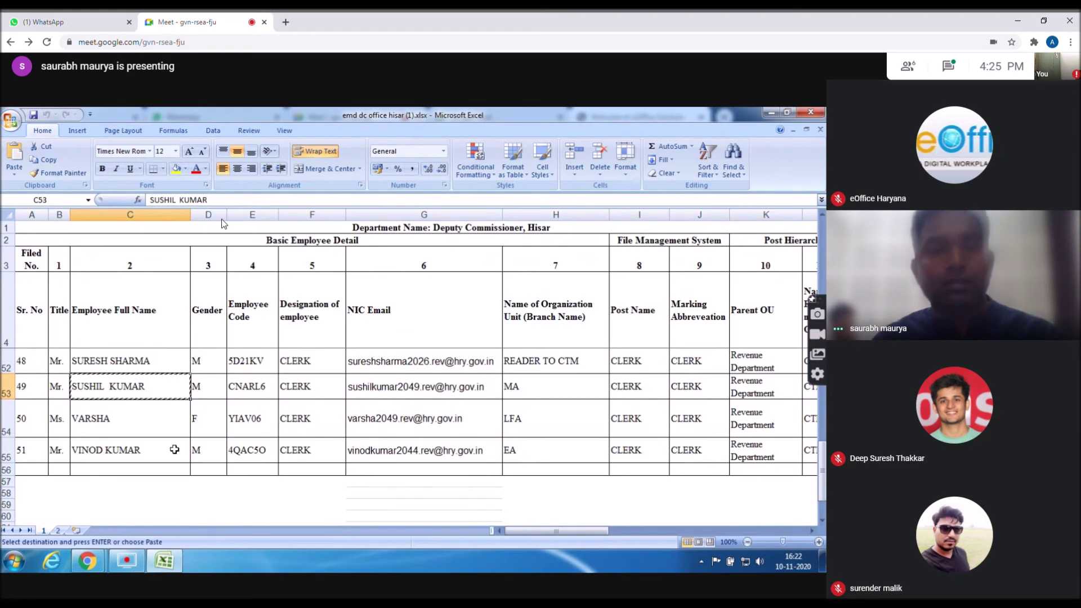
pyautogui.hotkey('alt', 'Tab')
pyautogui.click(261, 283)
pyautogui.hotkey('ctrl', 'v')
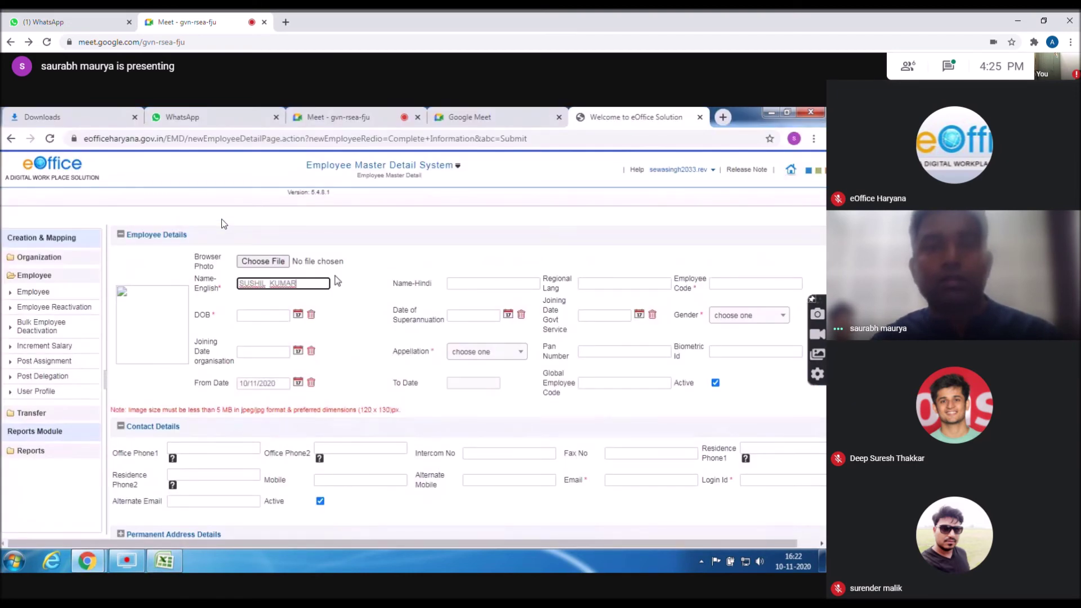
# Copy the same clerk's employee code from the Excel staff sheet into the employee form's Employee Code.
pyautogui.click(725, 282)
pyautogui.hotkey('alt', 'Tab')
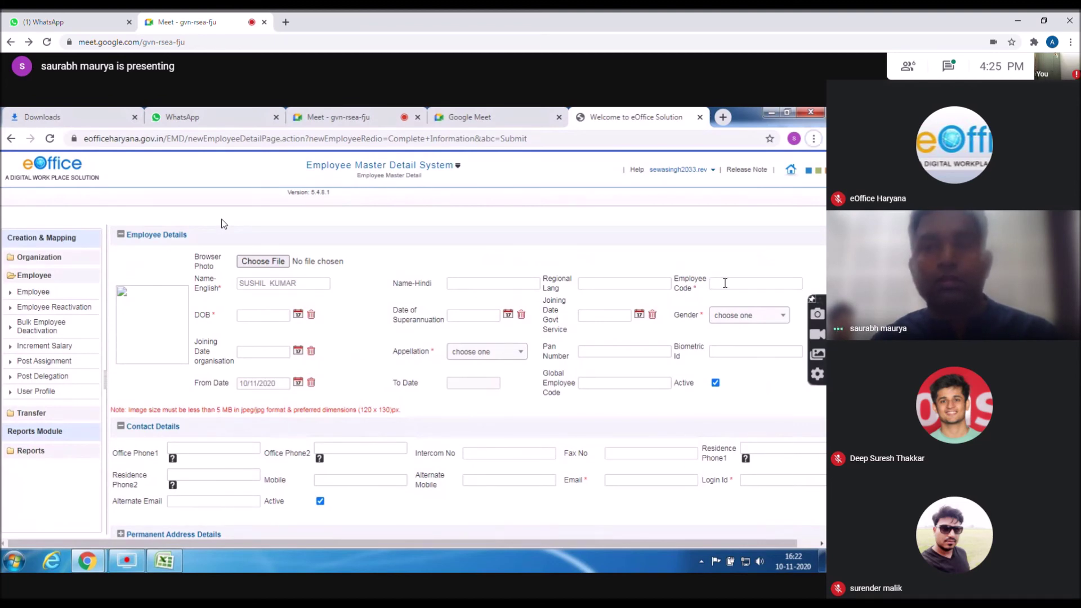
pyautogui.click(178, 567)
pyautogui.click(260, 393)
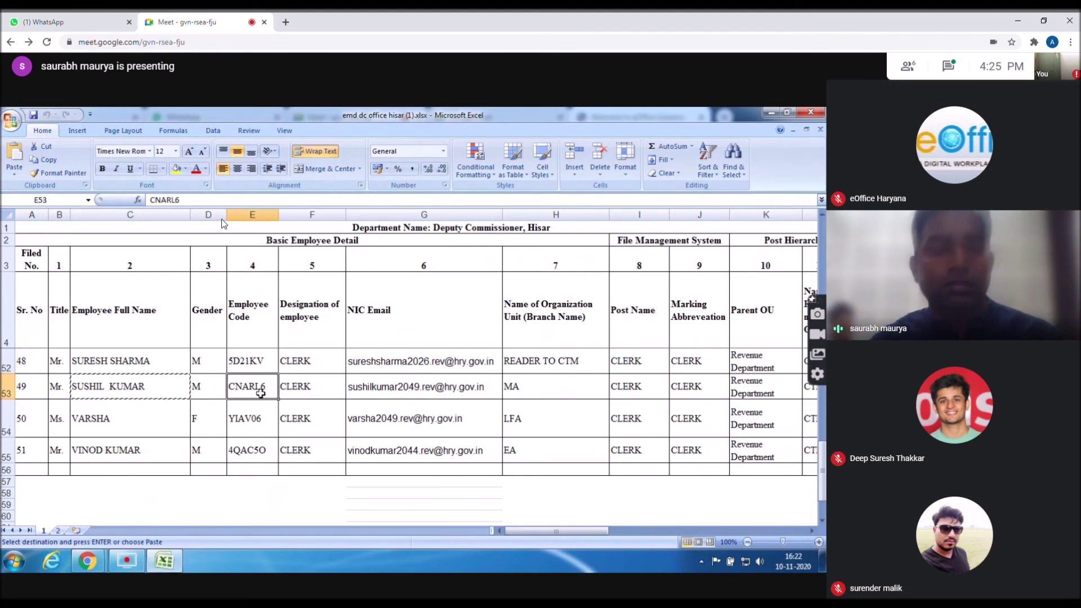
pyautogui.hotkey('ctrl', 'c')
pyautogui.moveTo(87, 563)
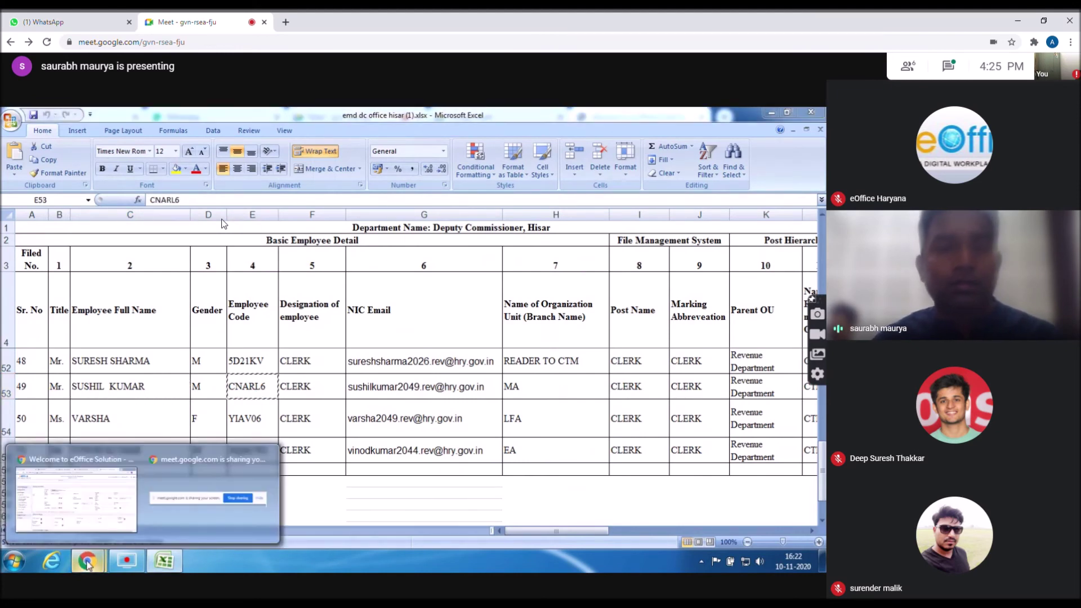
pyautogui.click(91, 508)
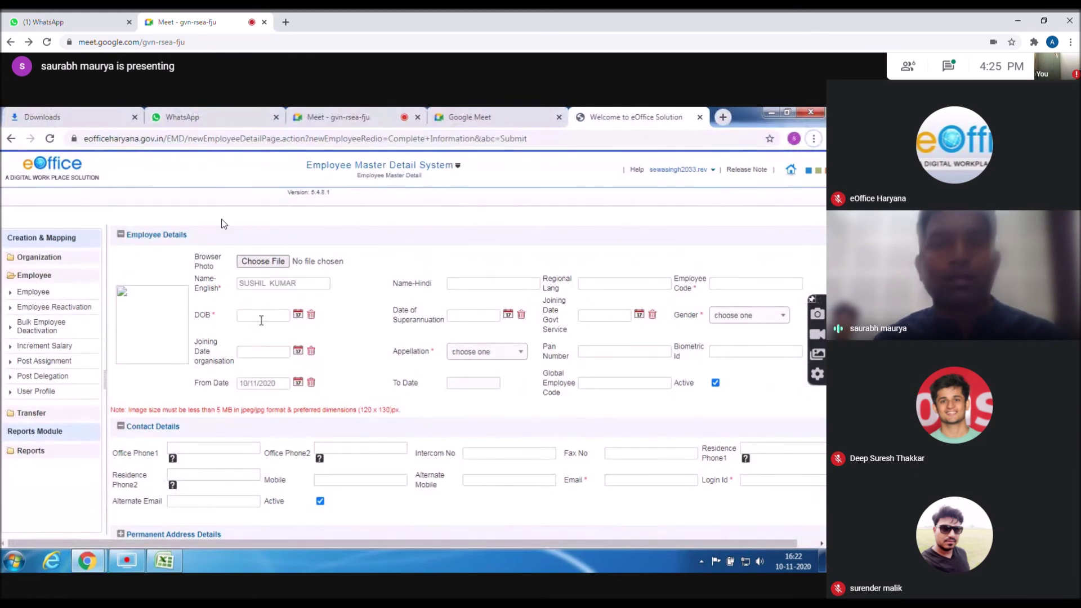
pyautogui.click(734, 288)
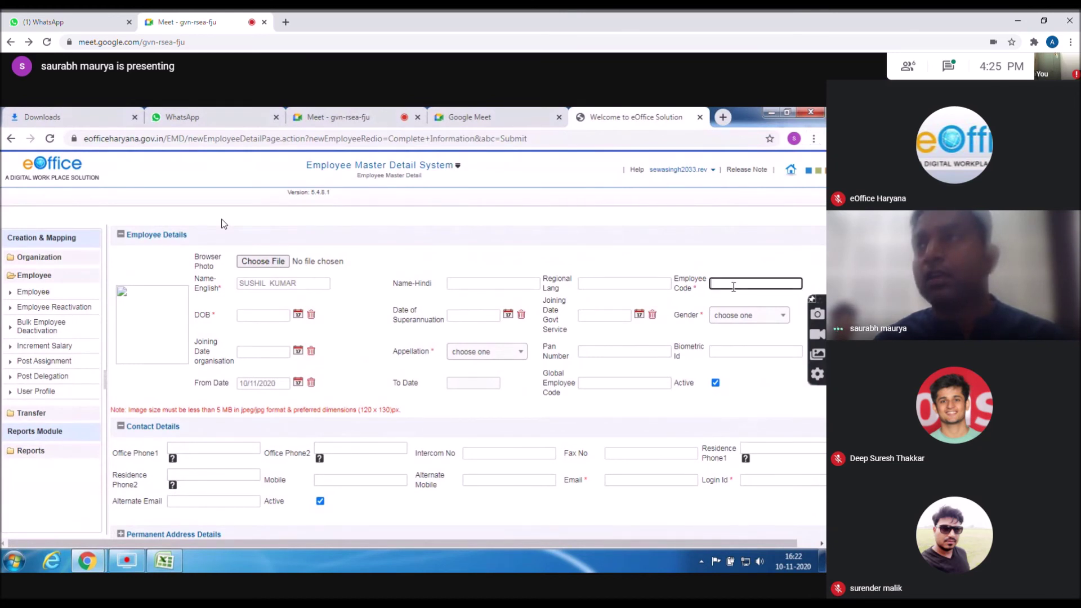
pyautogui.hotkey('ctrl', 'v')
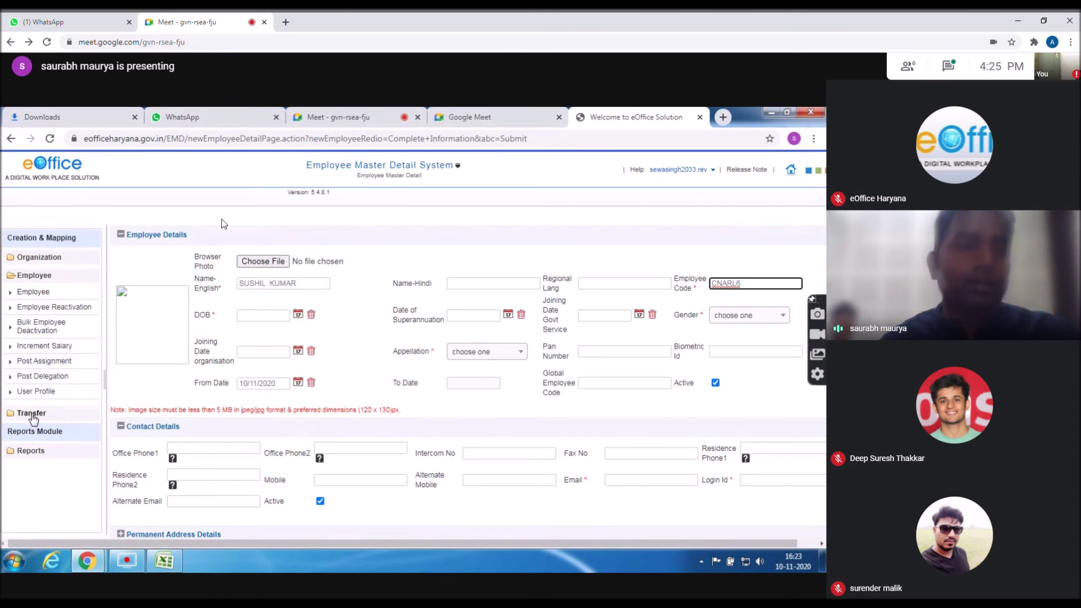
# Start a new employee record with Complete Information and enter the MA branch assistant's name in English.
pyautogui.click(41, 294)
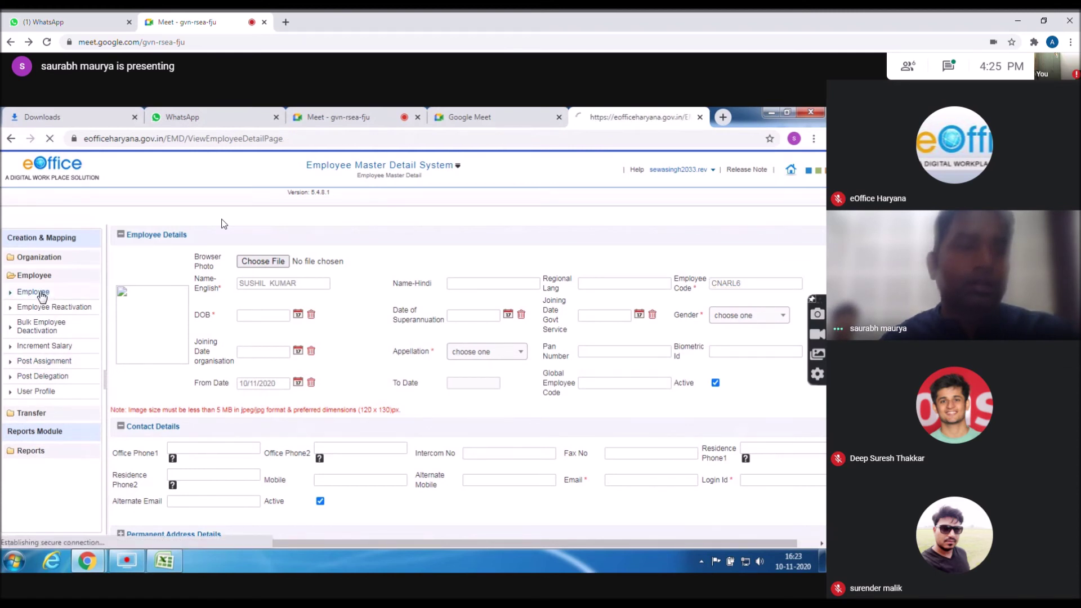
pyautogui.click(154, 348)
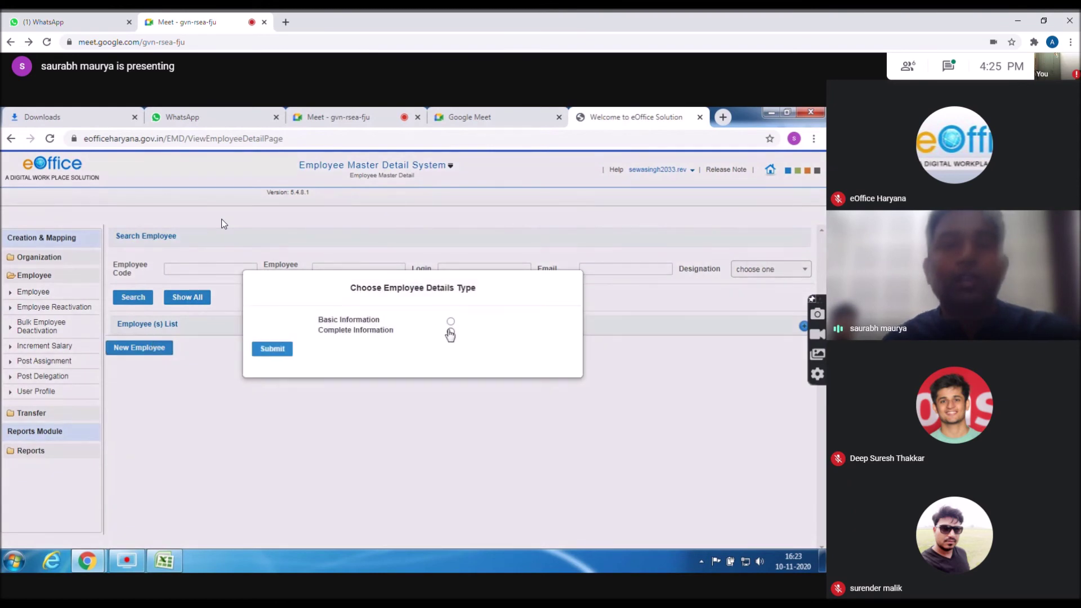
pyautogui.click(450, 332)
pyautogui.click(272, 350)
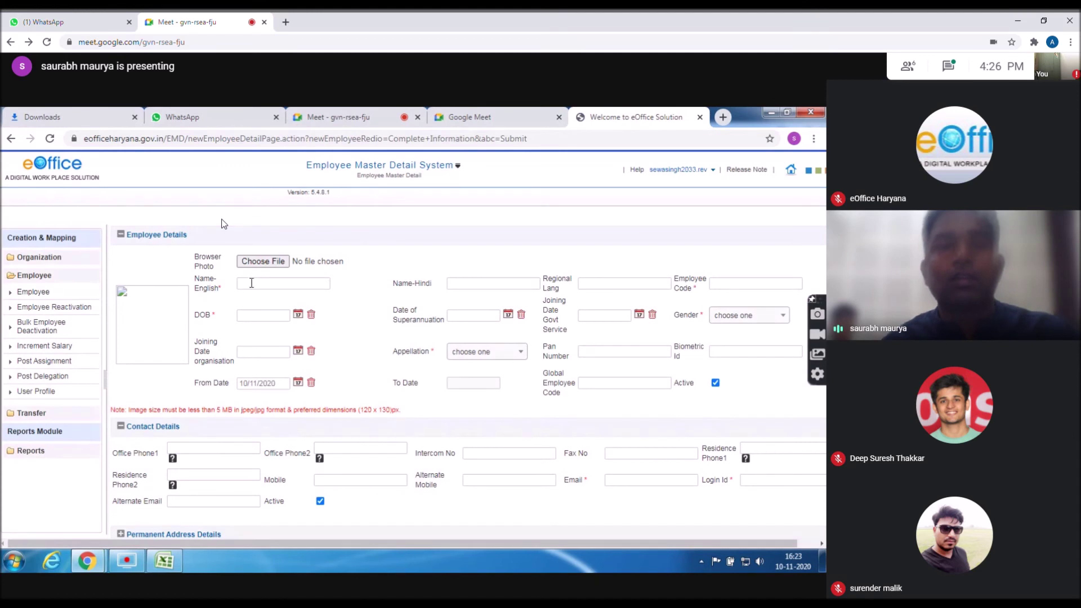
pyautogui.click(252, 283)
pyautogui.write('RENUKA')
pyautogui.press('Tab')
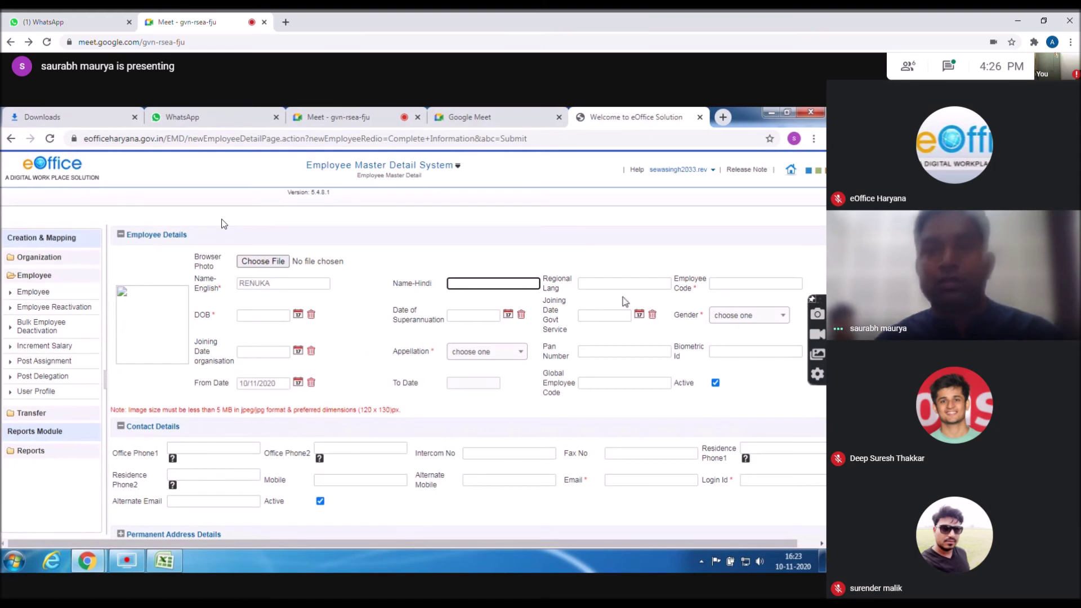
# Search the Excel staff sheet for the MA branch assistant by name, copy the name cell and switch back towards Chrome.
pyautogui.click(749, 285)
pyautogui.click(164, 561)
pyautogui.click(116, 430)
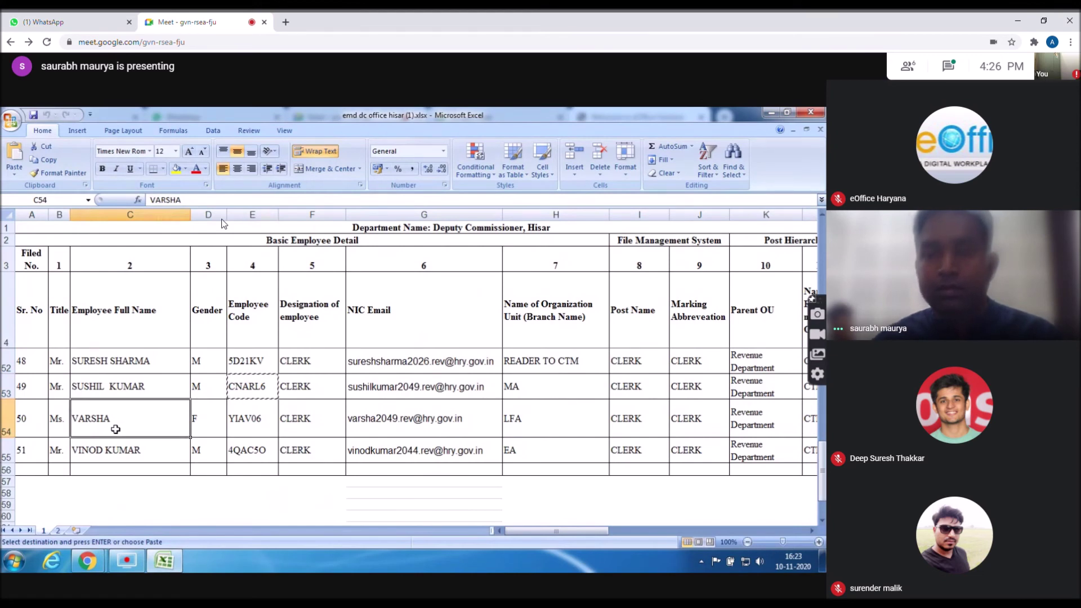
pyautogui.press('Up')
pyautogui.press('Up')
pyautogui.press('Up')
pyautogui.press('Up')
pyautogui.press('Up')
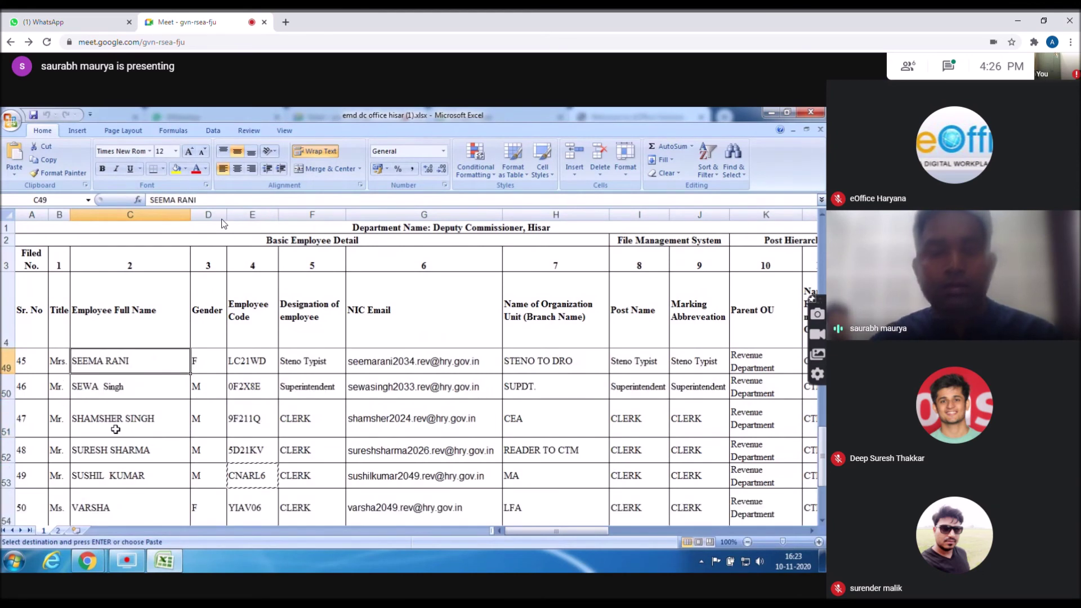
pyautogui.press('Up')
pyautogui.press('Up')
pyautogui.press('Up')
pyautogui.press('Up')
pyautogui.press('Up')
pyautogui.press('Up')
pyautogui.press('Up')
pyautogui.press('Up')
pyautogui.press('Up')
pyautogui.press('Up')
pyautogui.press('Up')
pyautogui.hotkey('ctrl', 'f')
pyautogui.write('RENUK')
pyautogui.press('Return')
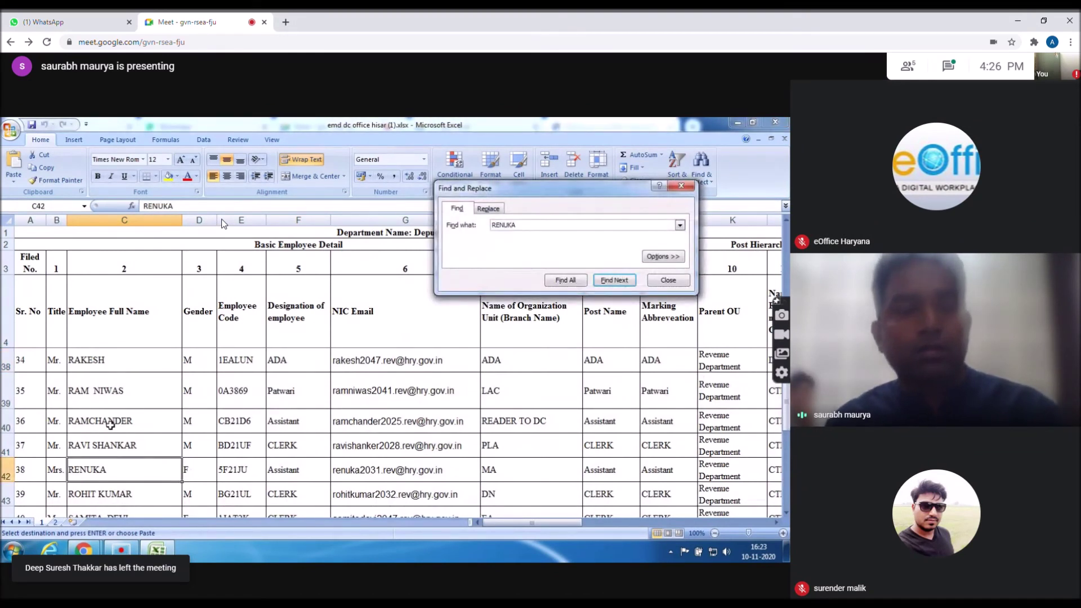
pyautogui.press('Escape')
pyautogui.hotkey('ctrl', 'c')
pyautogui.press('alt')
pyautogui.hotkey('alt', 'Tab')
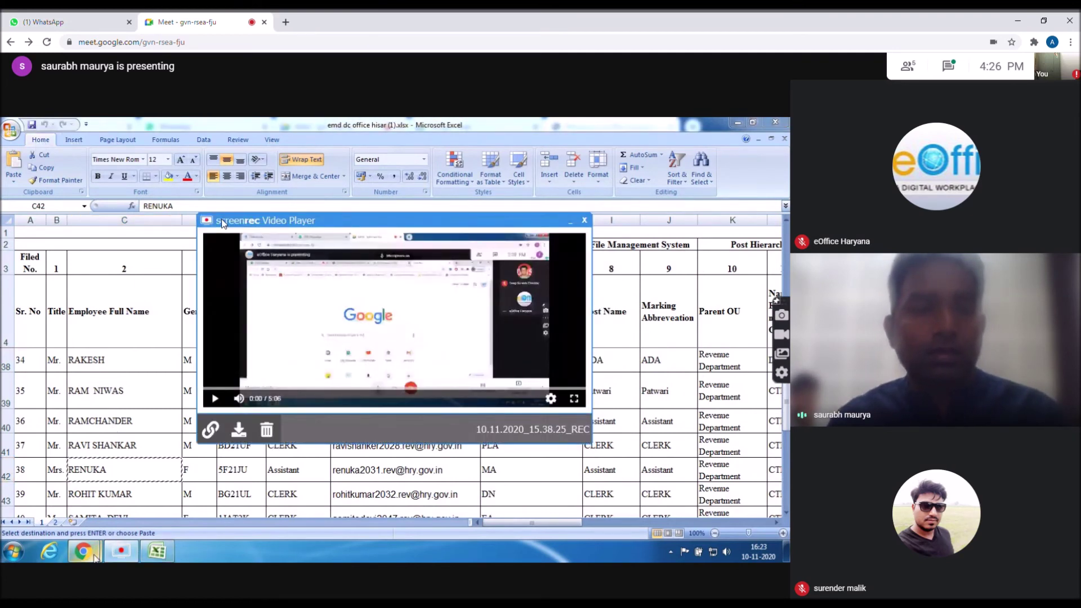
pyautogui.moveTo(83, 552)
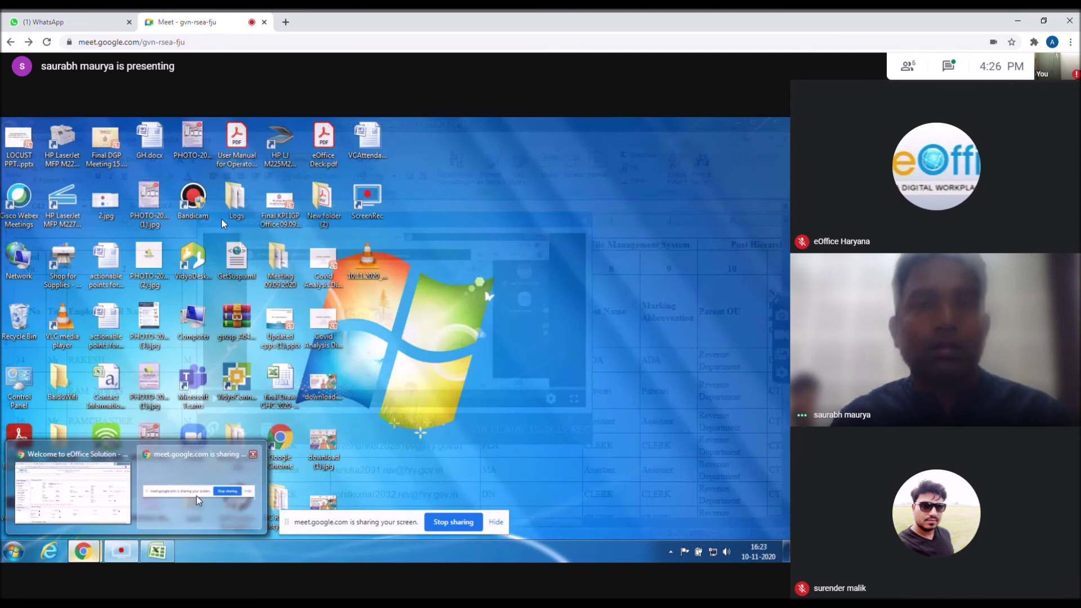
pyautogui.click(197, 495)
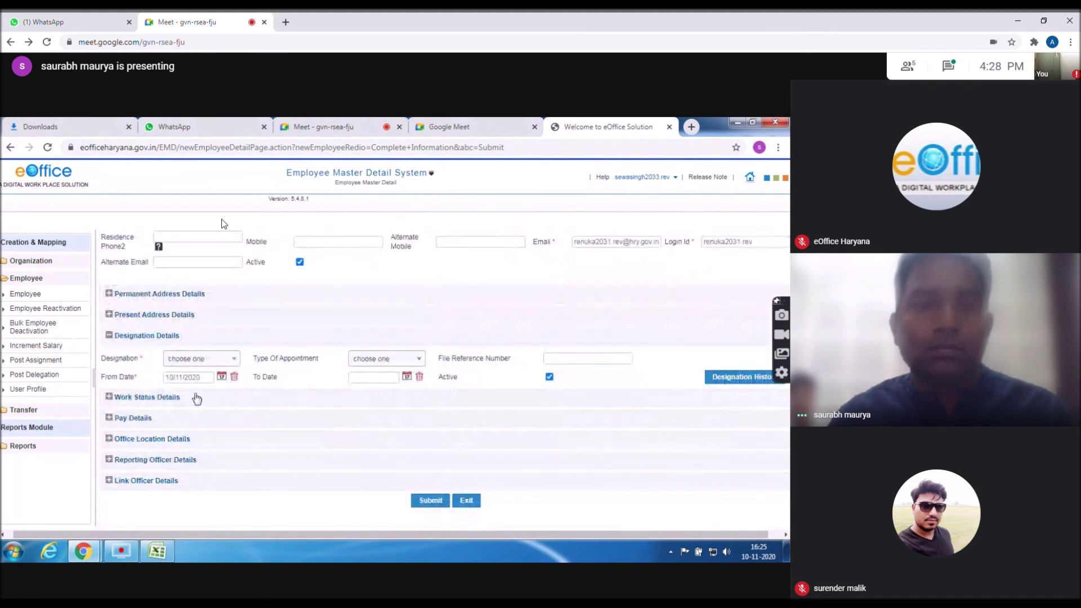
# Set the employee's designation to ASSISTANT in Designation Details.
pyautogui.click(231, 361)
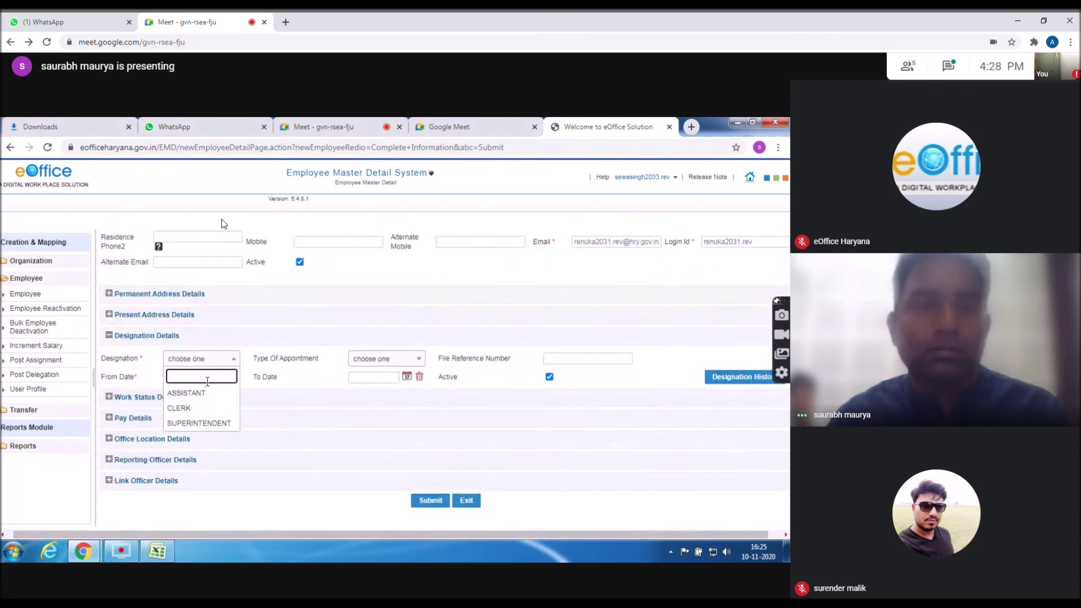
pyautogui.click(206, 392)
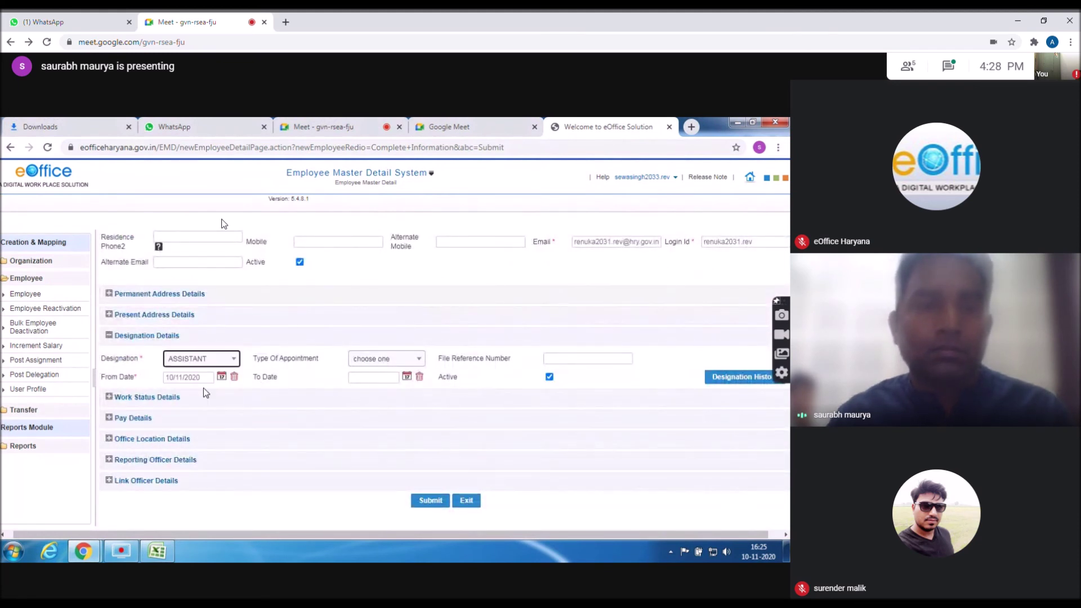
pyautogui.click(410, 363)
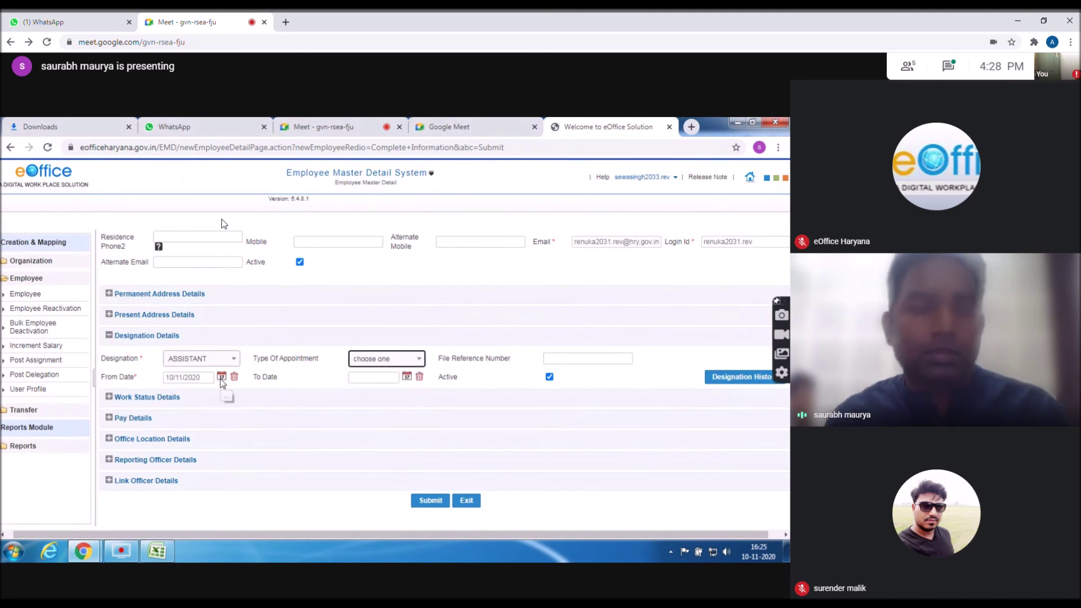
# Look up the employee's joining date at the organisation in the Excel staff sheet and return to the employee form in Chrome.
pyautogui.click(161, 551)
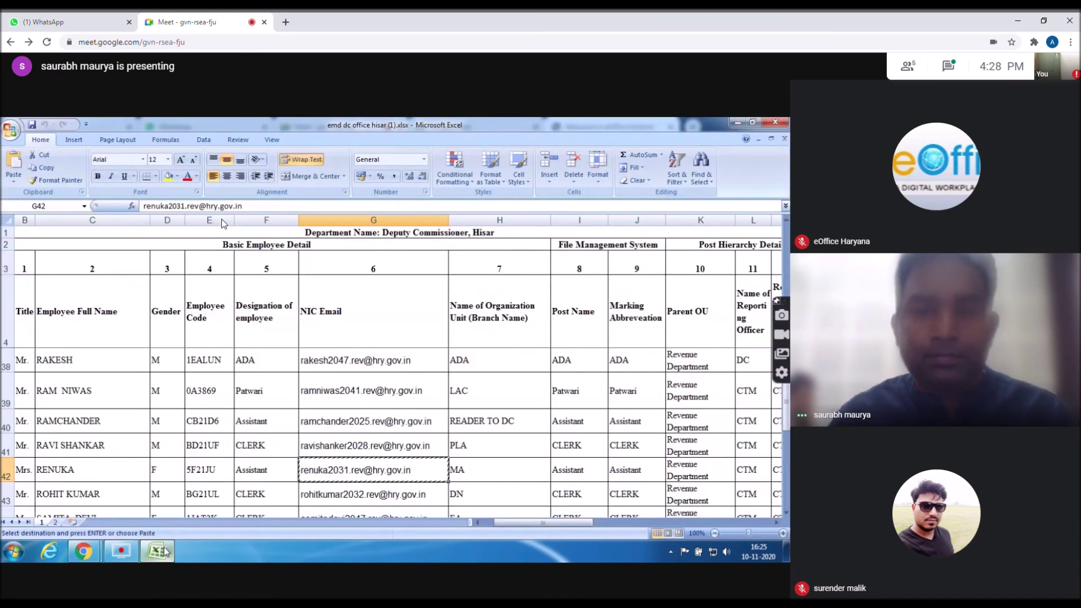
pyautogui.press('Right')
pyautogui.press('Right')
pyautogui.press('Right')
pyautogui.press('Right')
pyautogui.press('Right')
pyautogui.press('Right')
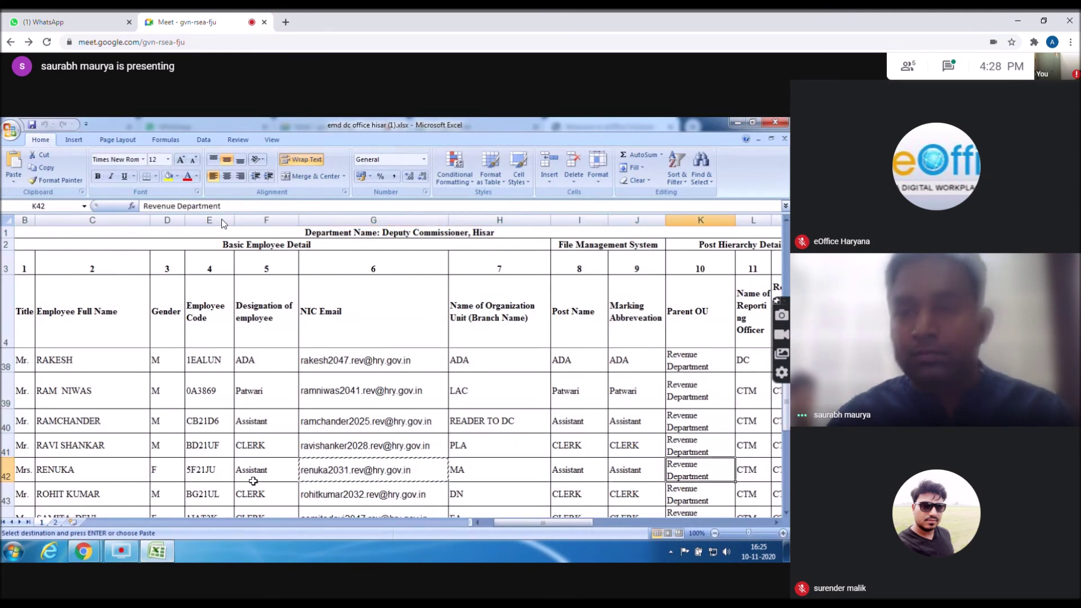
pyautogui.press('Right')
pyautogui.press('Right')
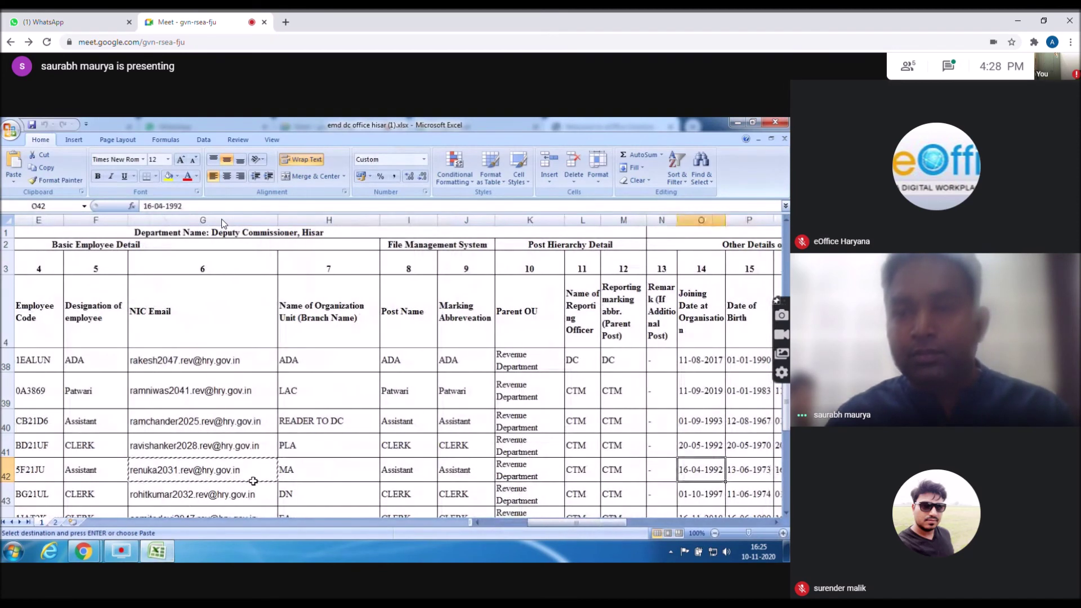
pyautogui.click(83, 551)
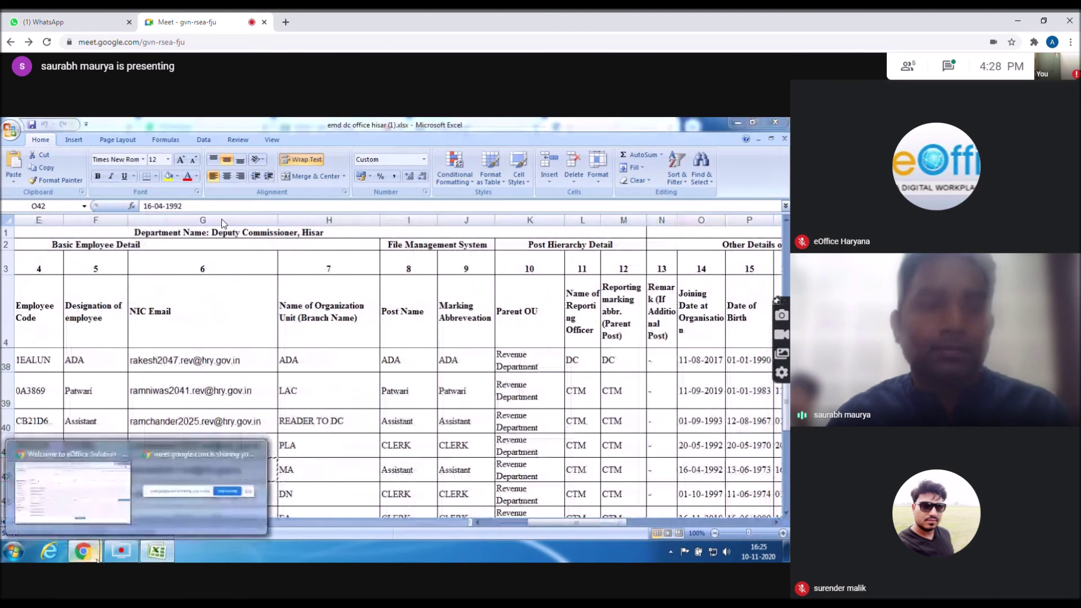
pyautogui.click(89, 519)
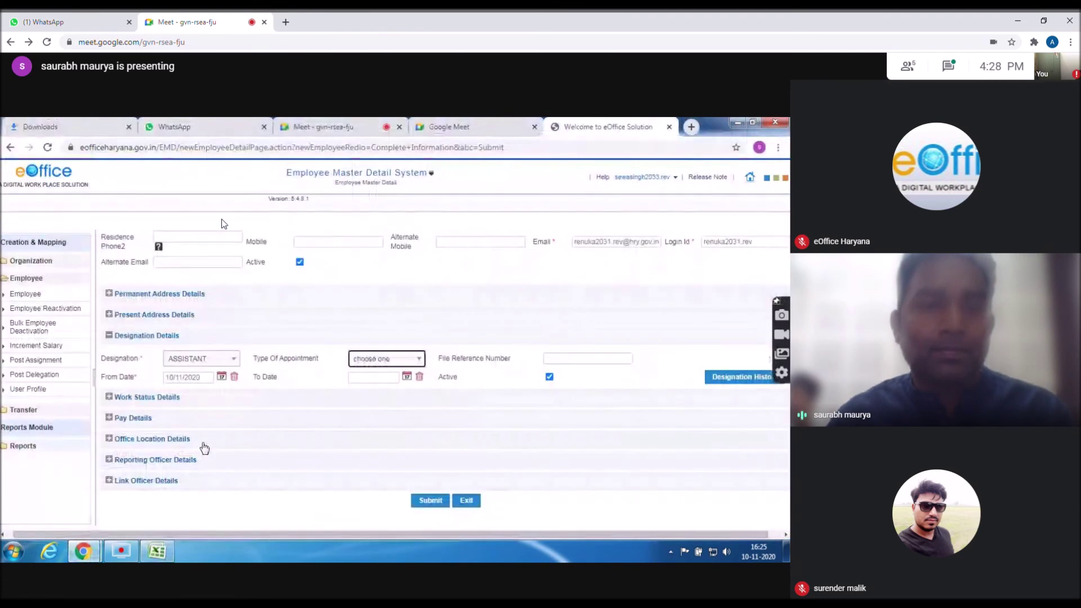
# Set the designation's From Date to 16/04/1992 and submit the employee record.
pyautogui.click(223, 377)
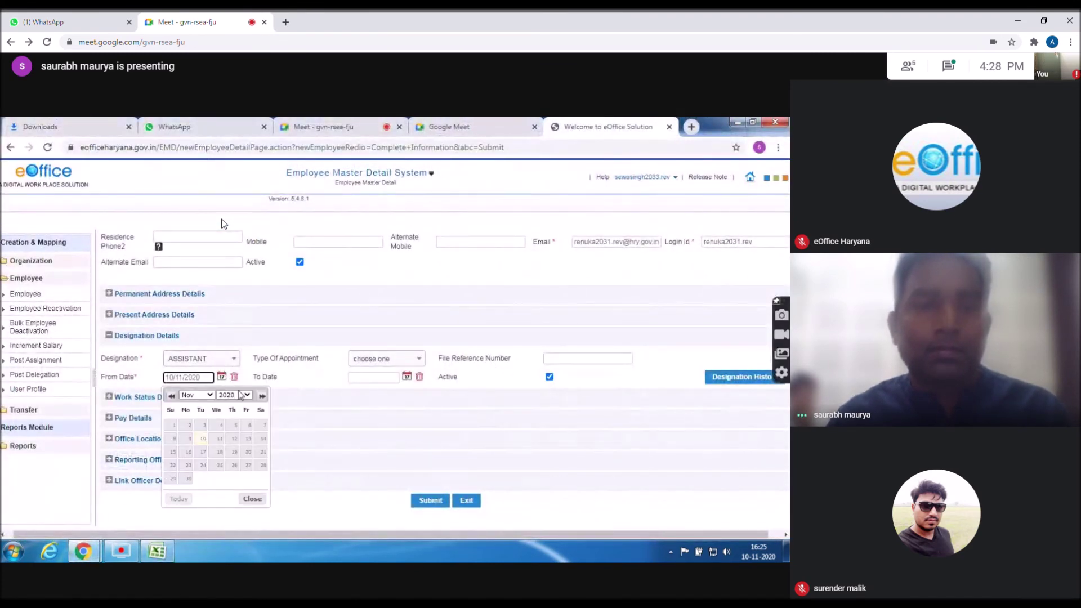
pyautogui.click(241, 396)
pyautogui.write('1992')
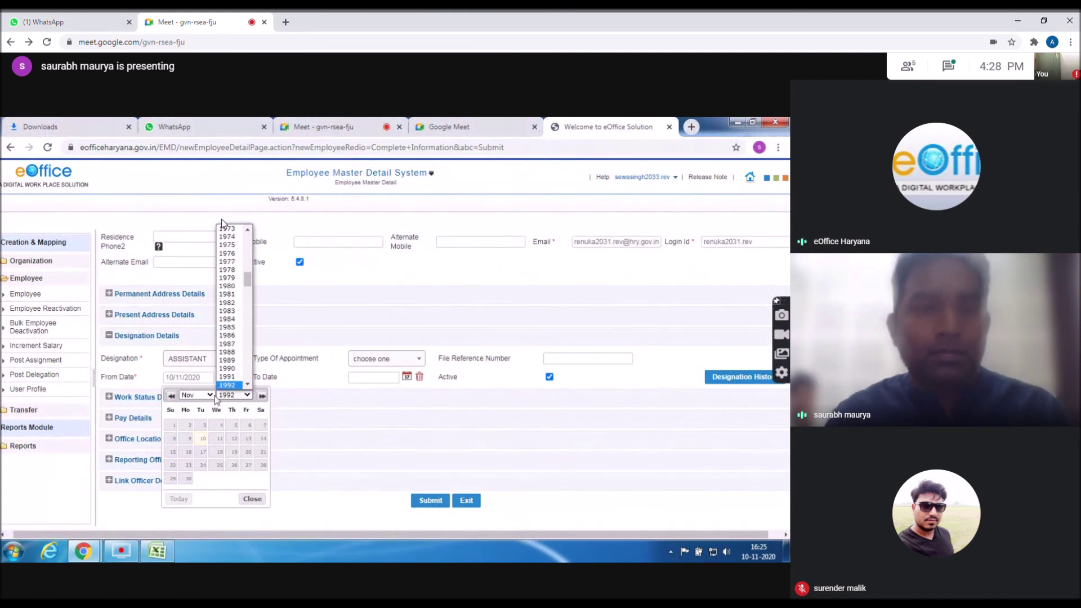
pyautogui.click(193, 397)
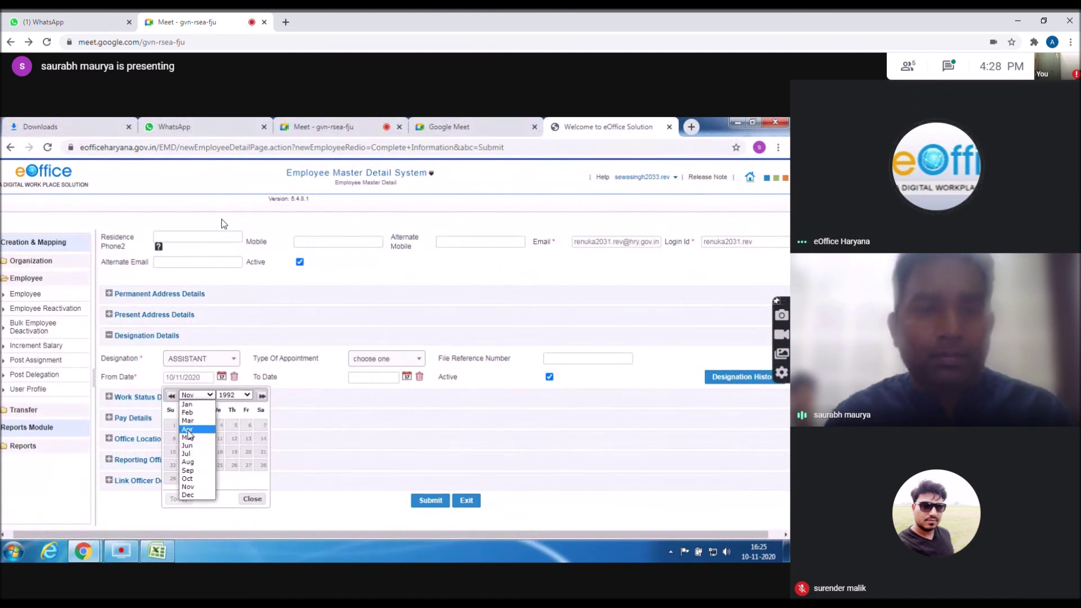
pyautogui.click(188, 431)
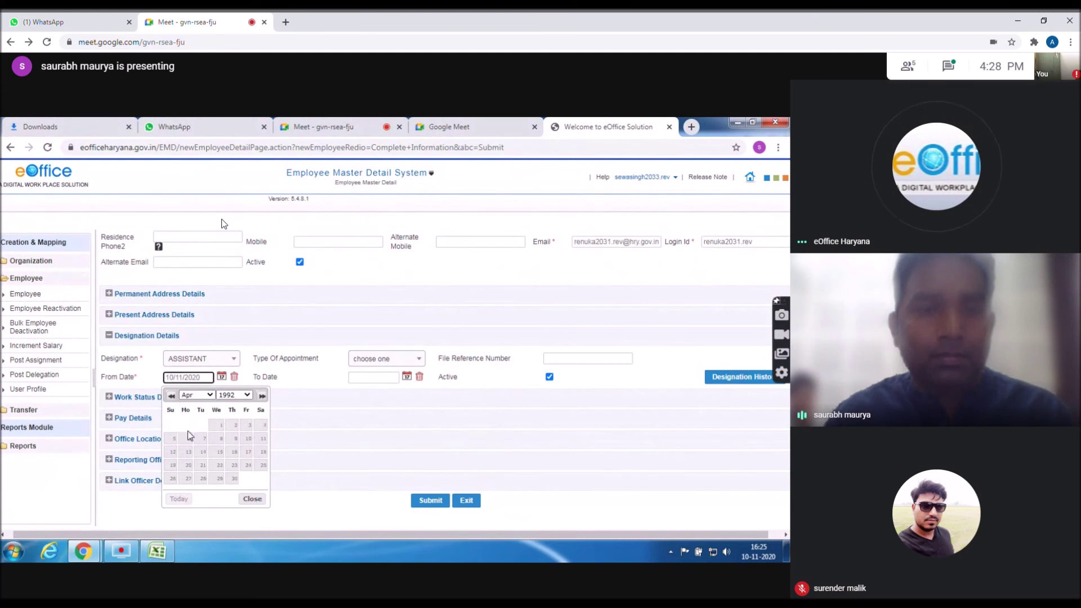
pyautogui.click(232, 453)
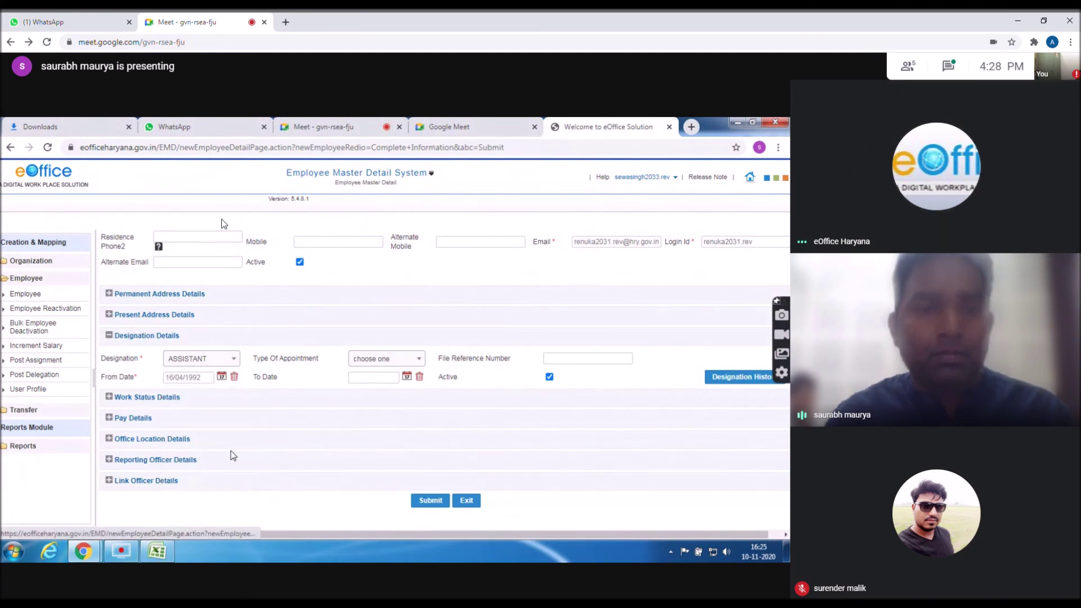
pyautogui.click(441, 501)
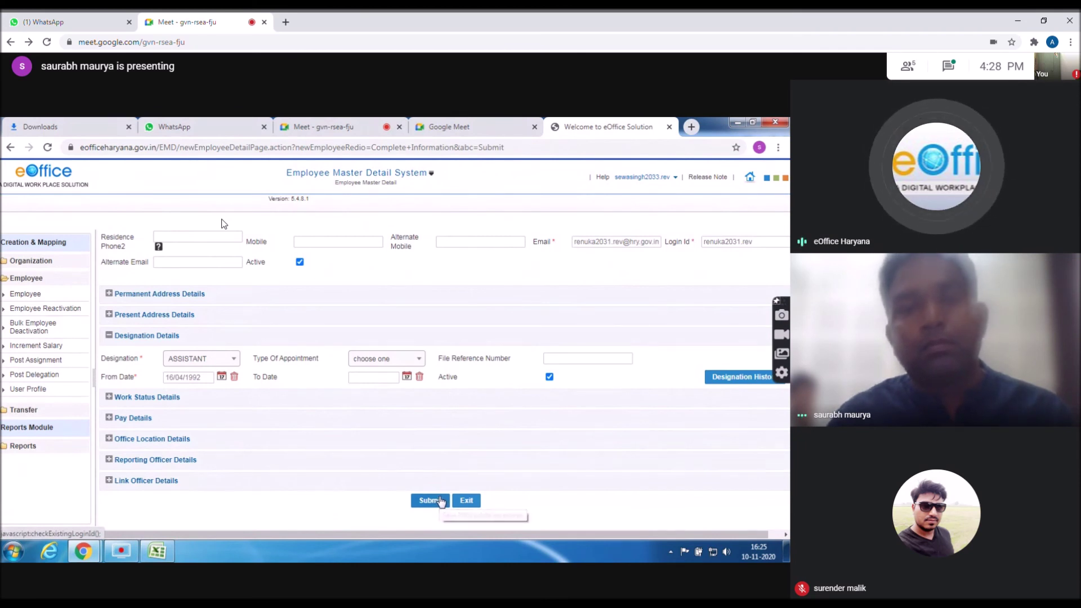